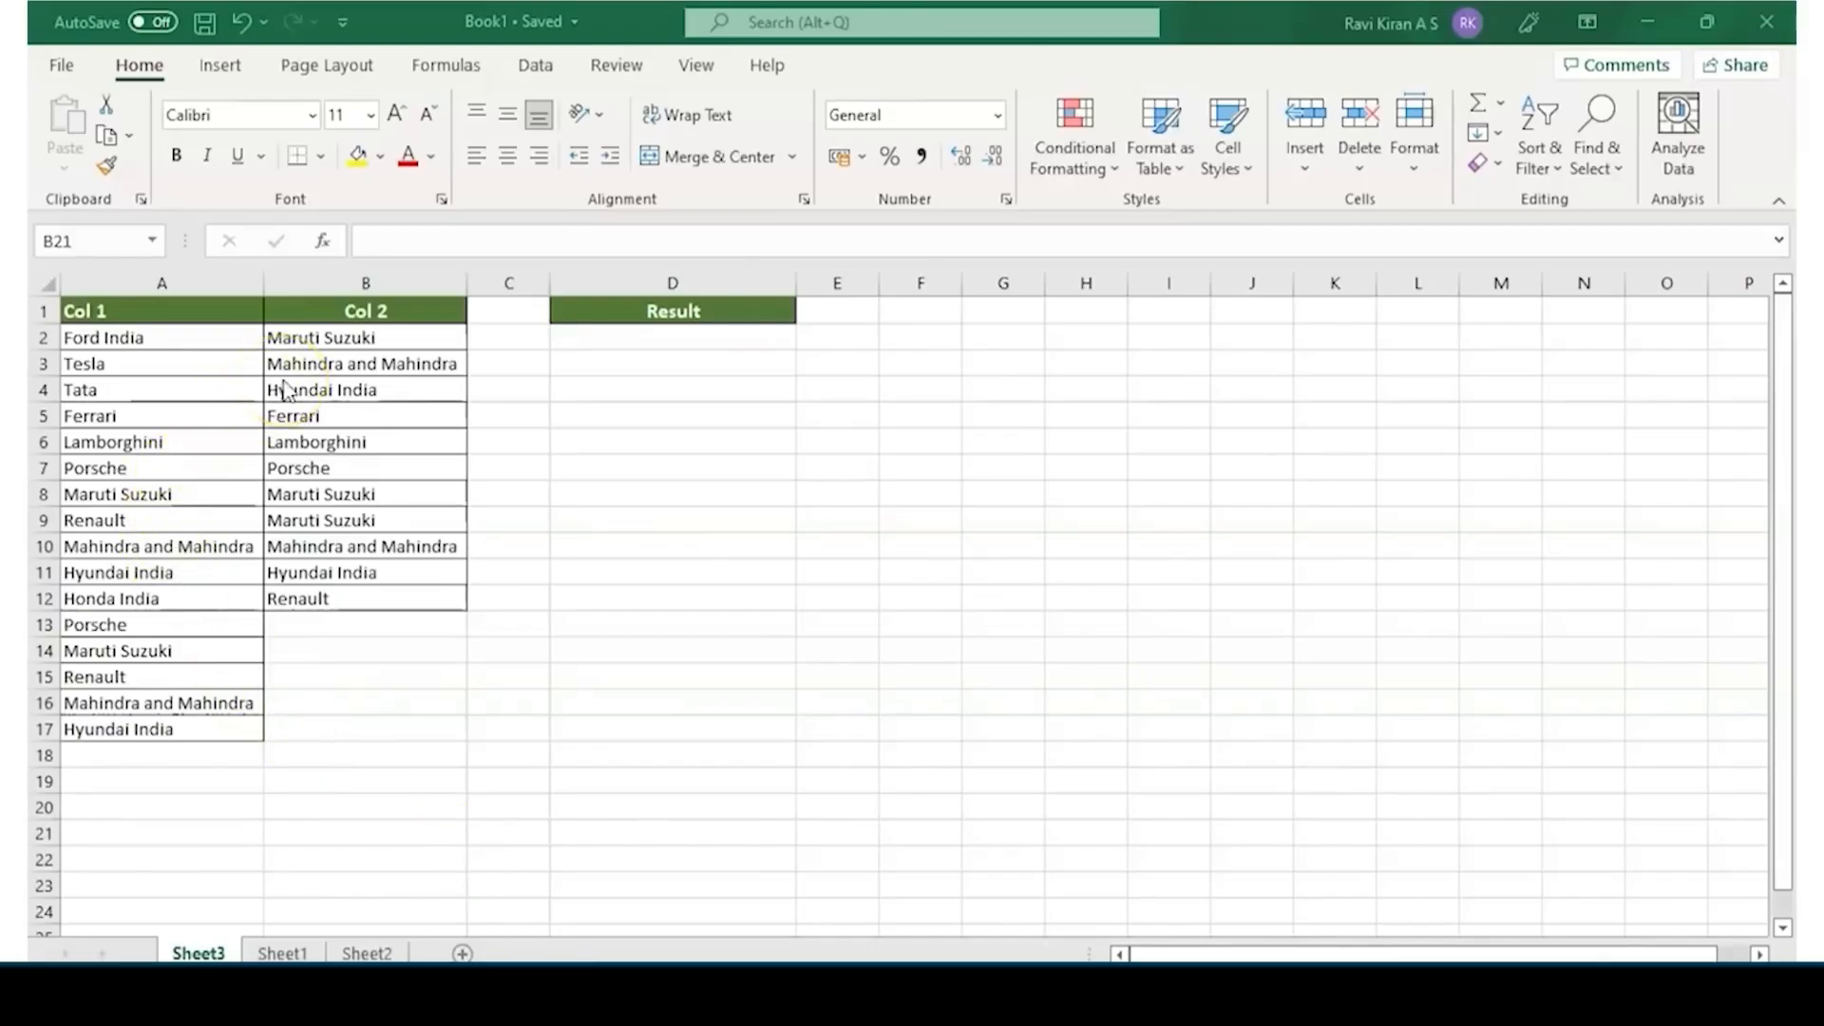
Preview a conditional formatting rule on A1:B17 that highlights duplicate values with light red fill and dark red text
{"action": "left_click", "coordinate": [607, 333]}
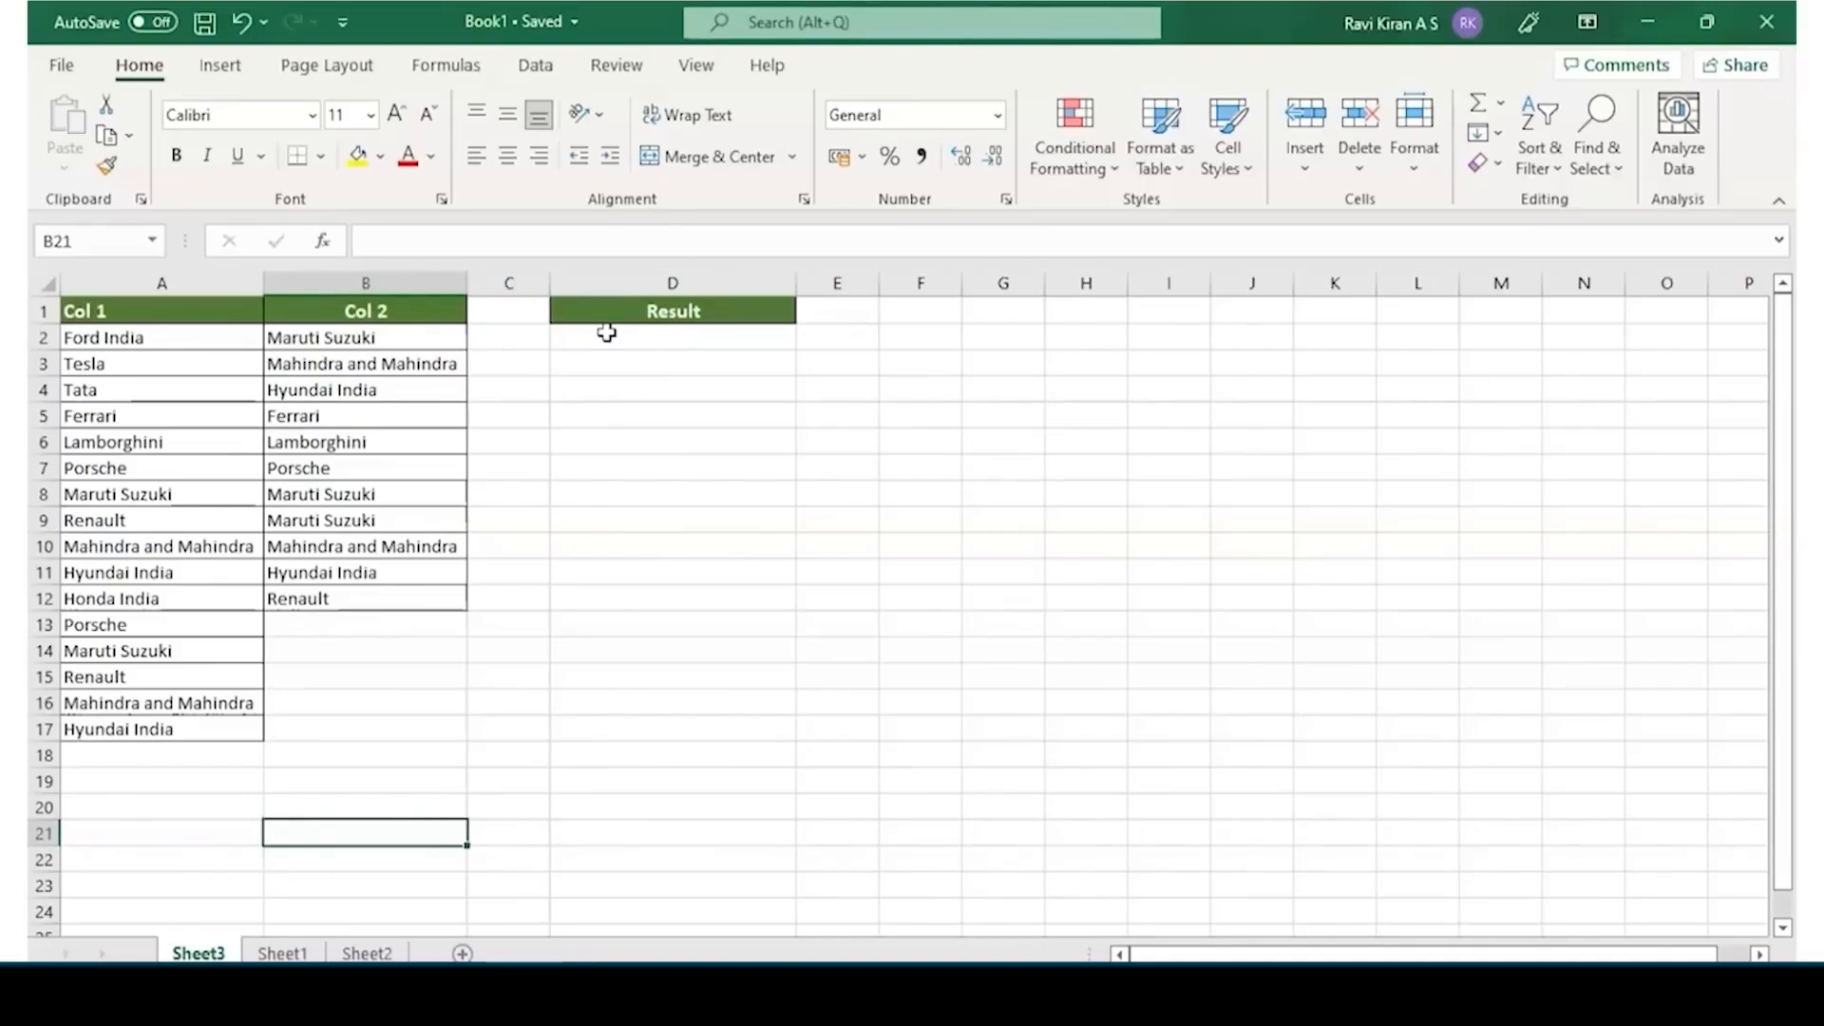
{"action": "left_click", "coordinate": [221, 314]}
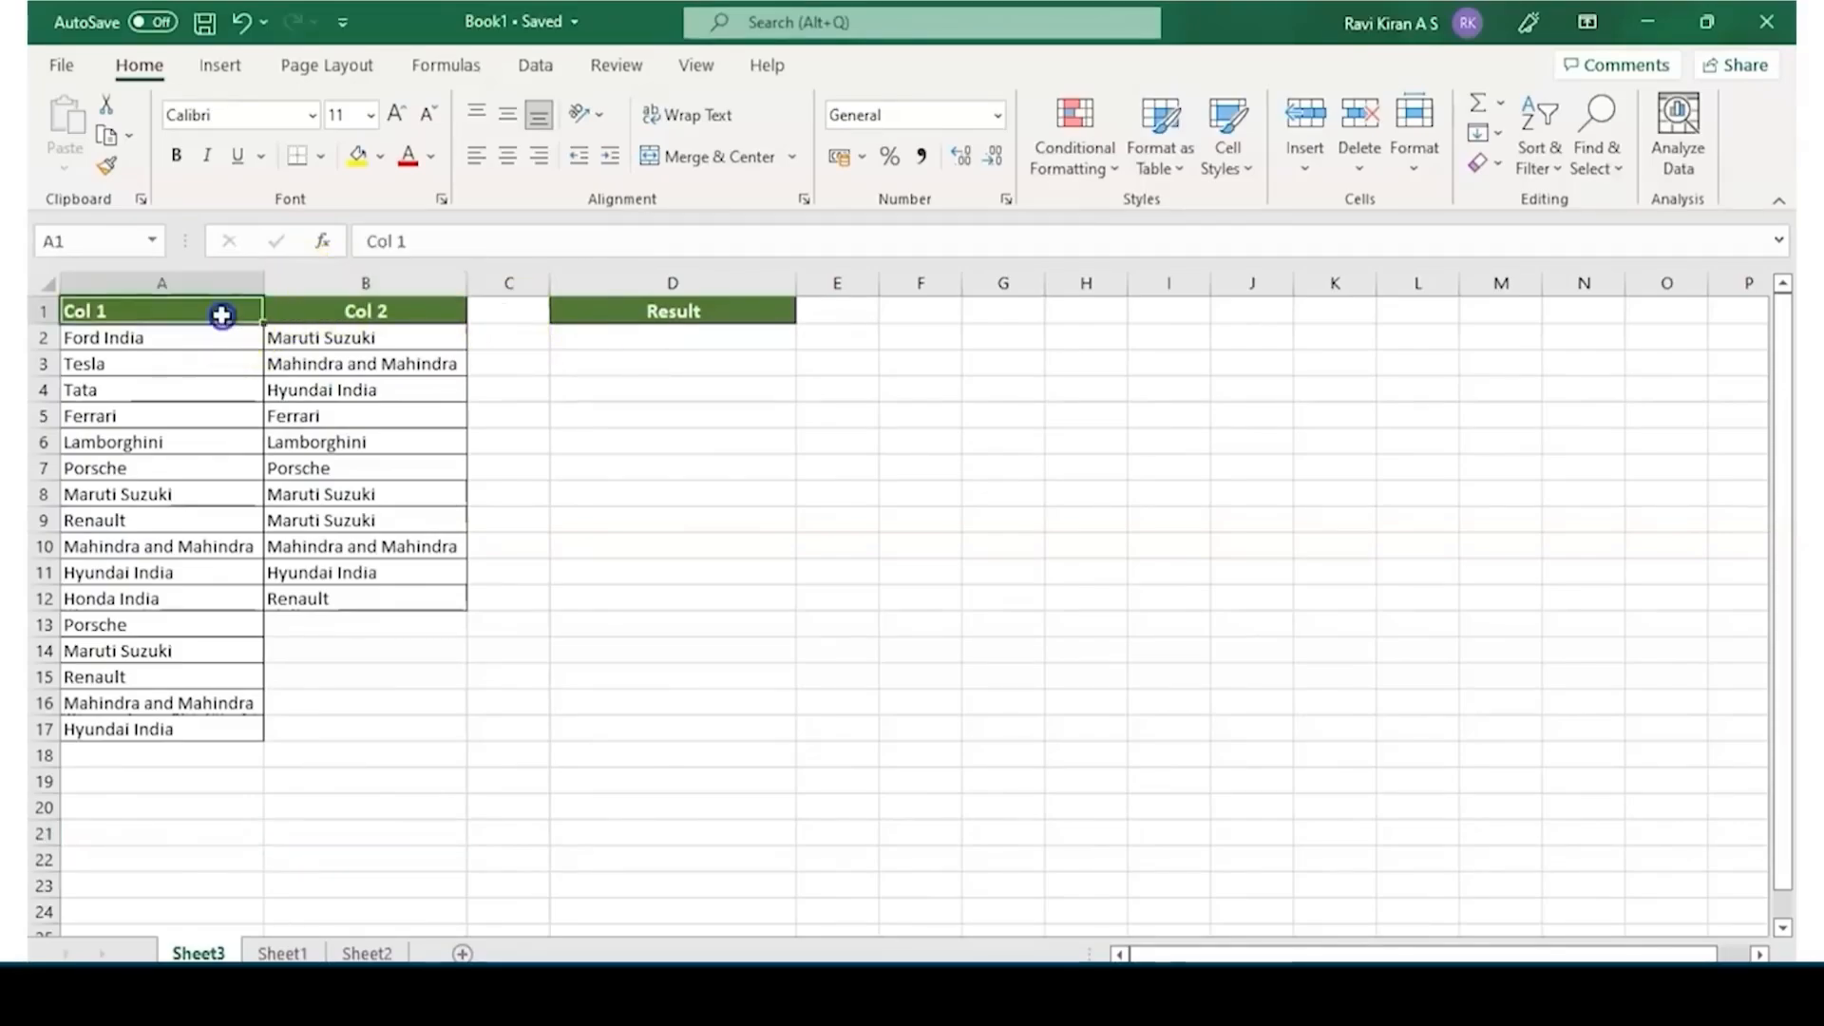
{"action": "mouse_move", "coordinate": [221, 315]}
{"action": "left_mouse_down"}
{"action": "mouse_move", "coordinate": [338, 546]}
{"action": "mouse_move", "coordinate": [334, 734]}
{"action": "left_mouse_up"}
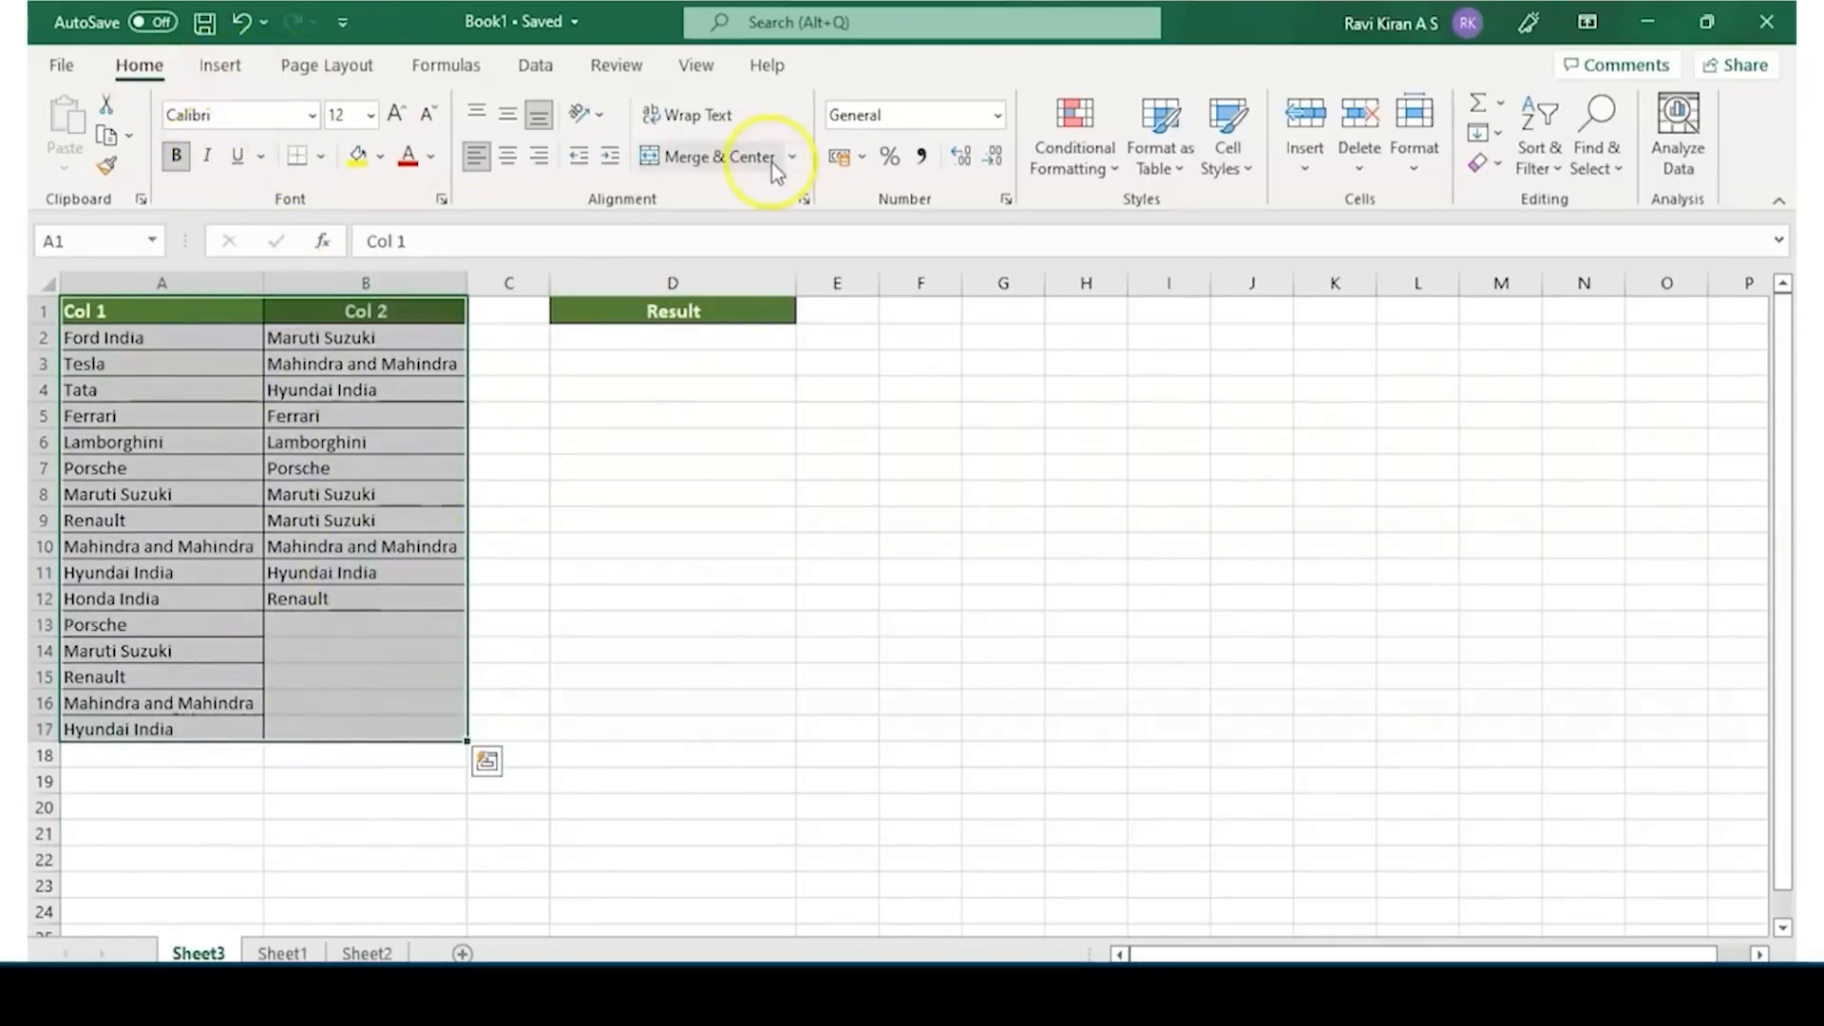
{"action": "left_click", "coordinate": [1063, 161]}
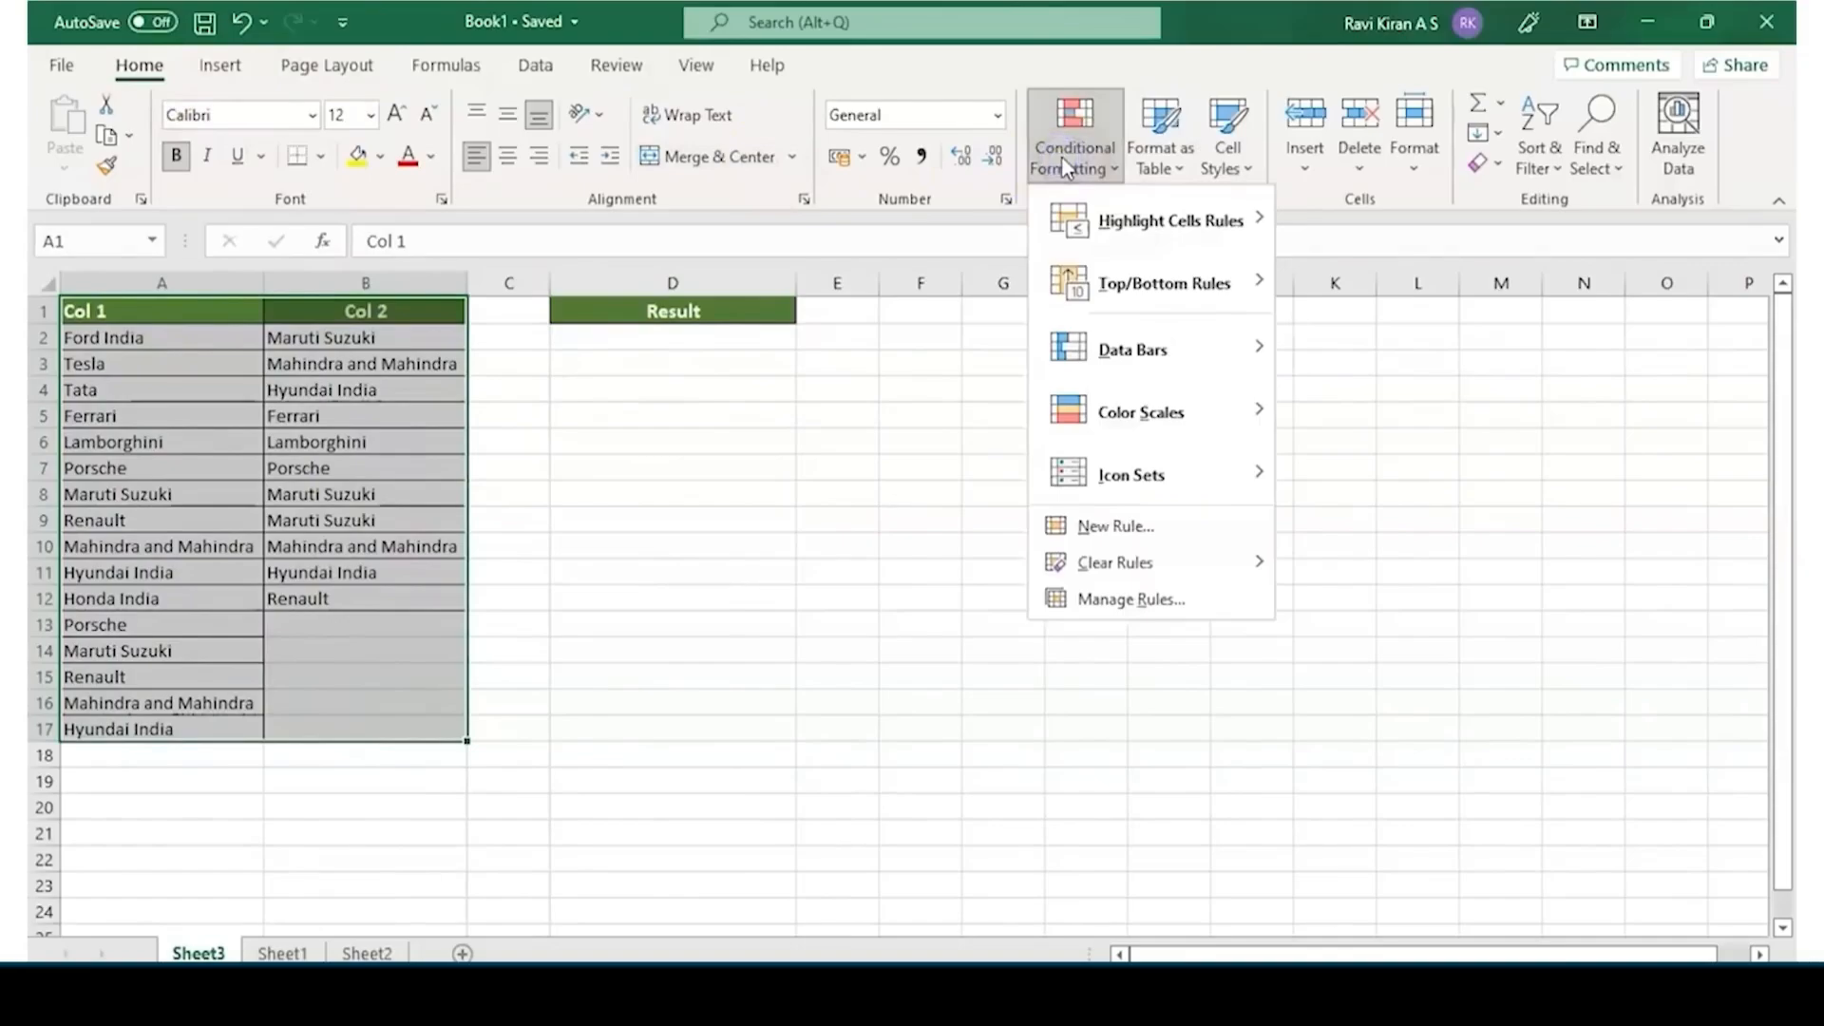
{"action": "left_click", "coordinate": [1094, 245]}
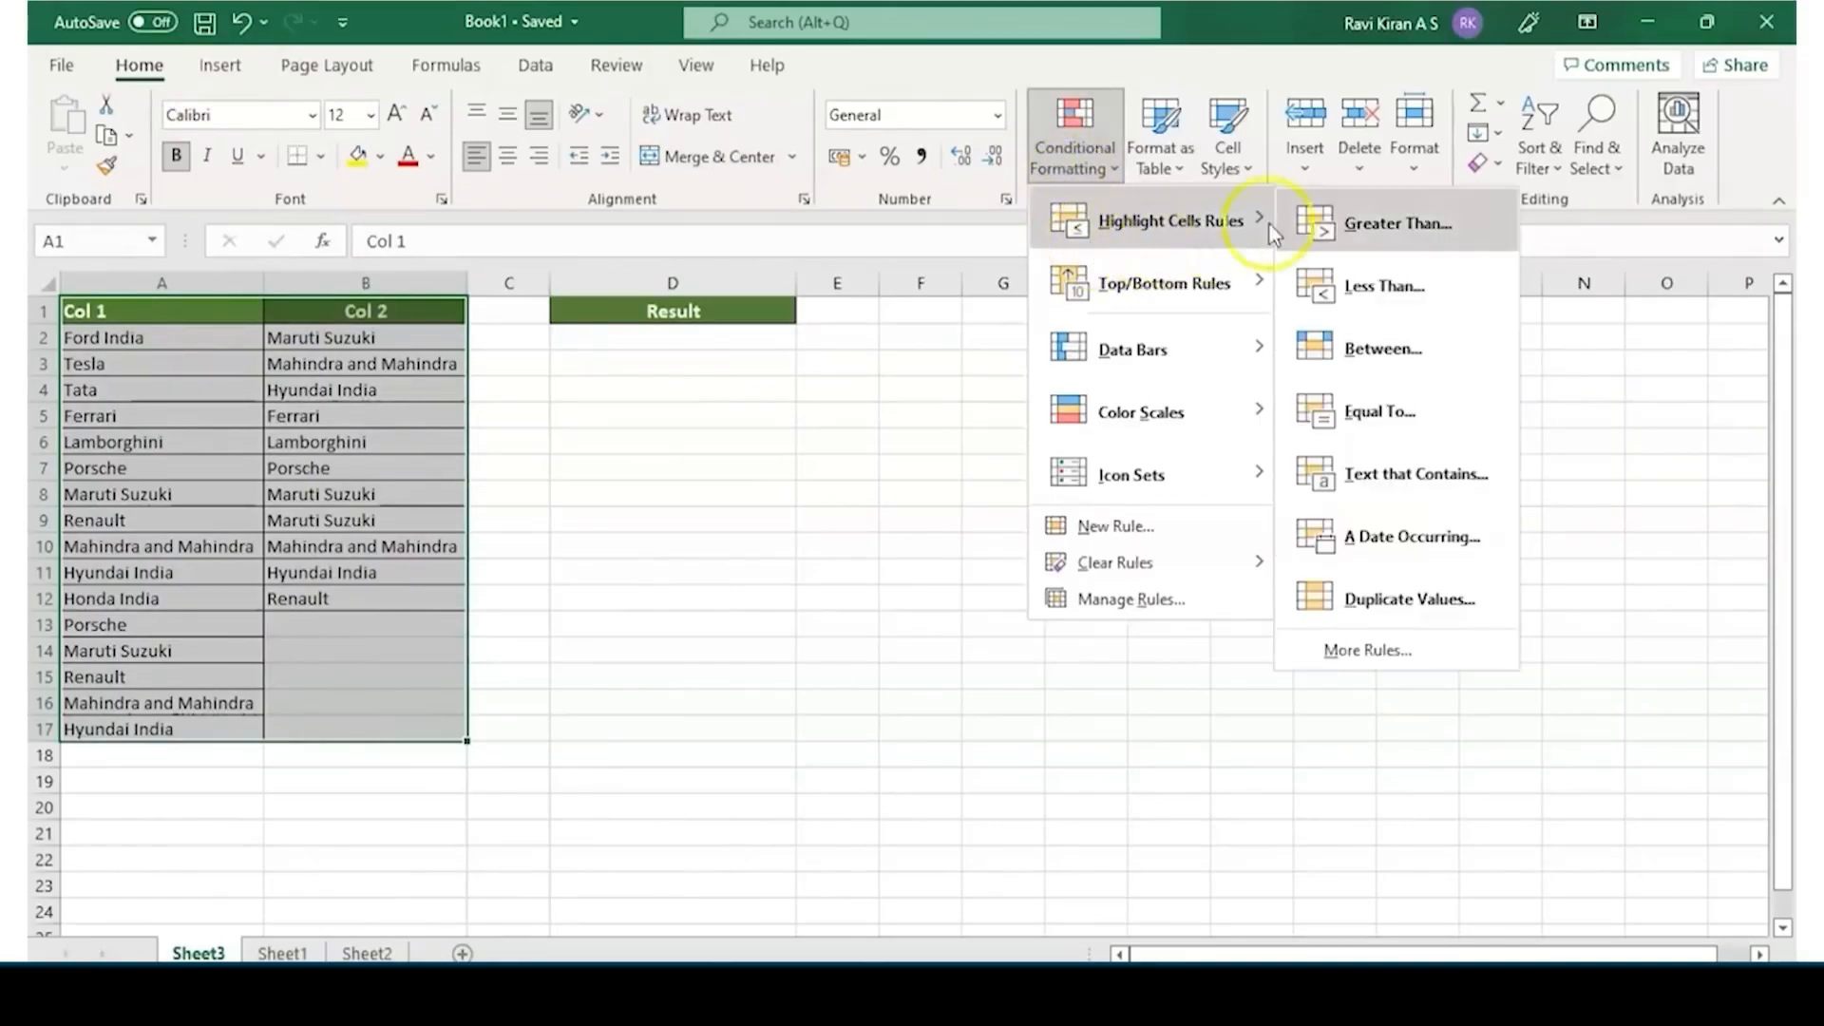
{"action": "left_click", "coordinate": [1370, 576]}
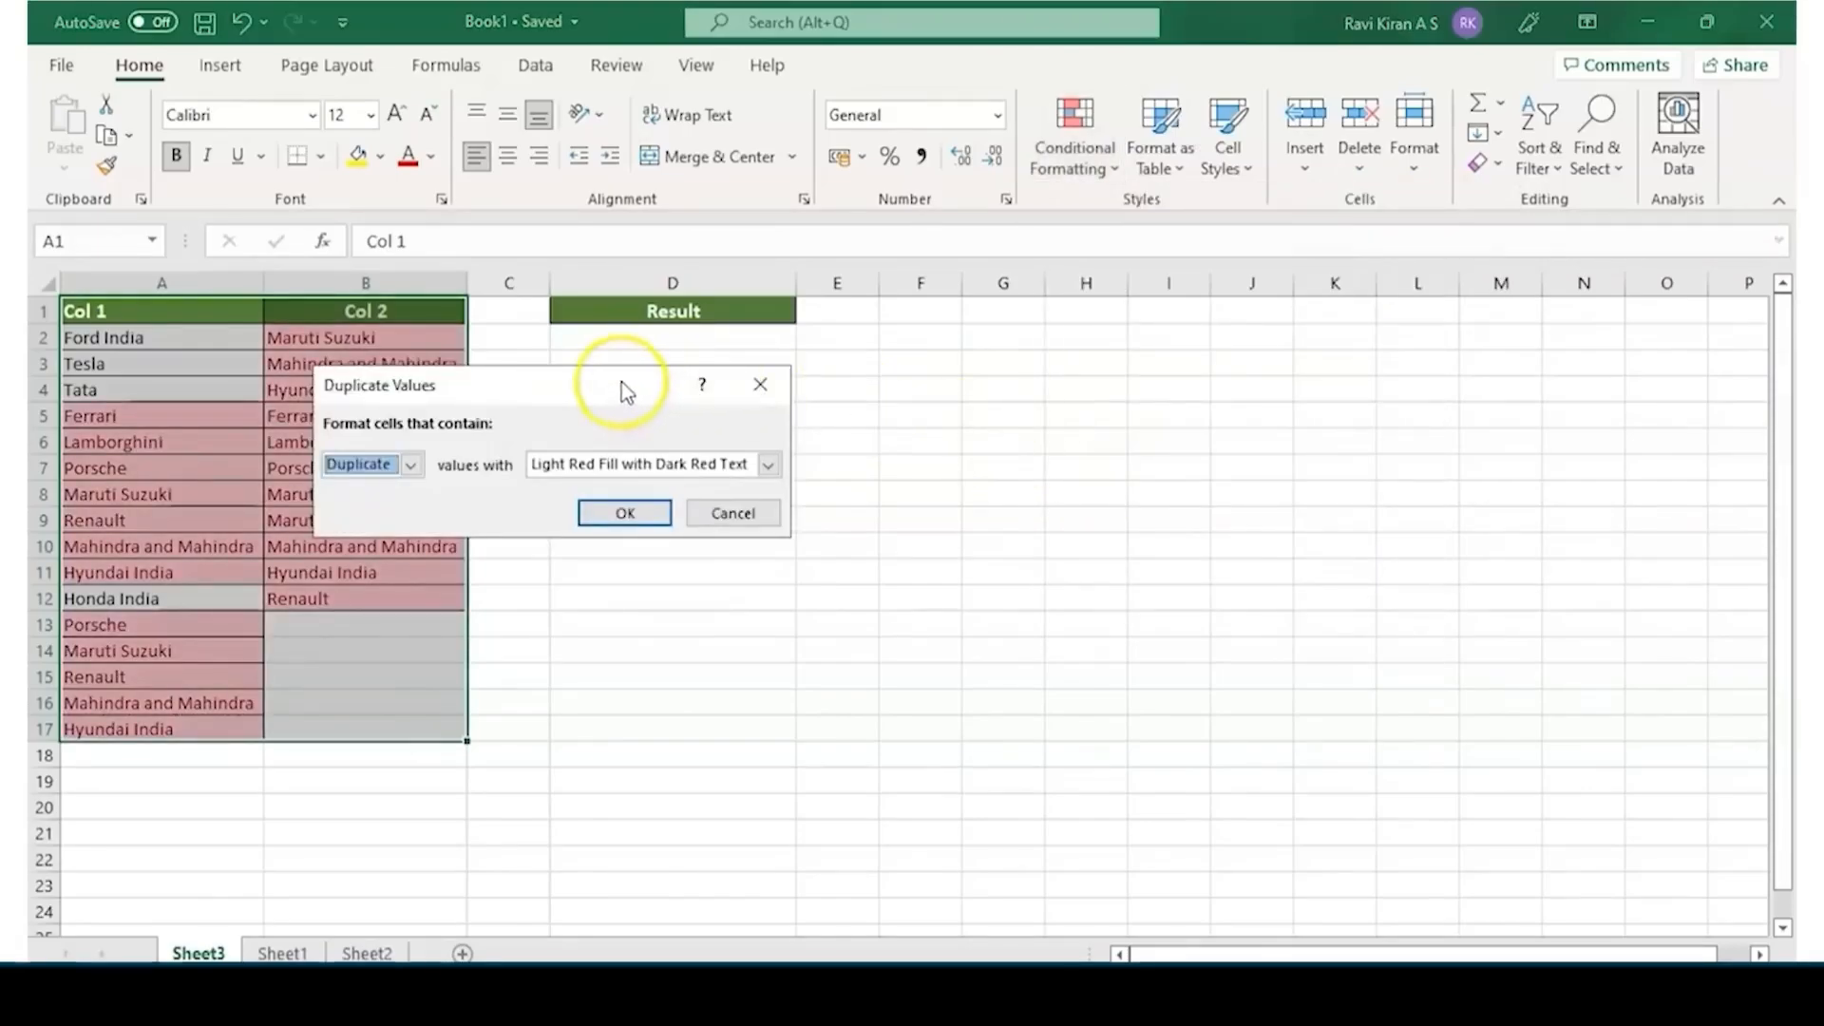
{"action": "left_click_drag", "start_coordinate": [621, 383], "coordinate": [813, 388]}
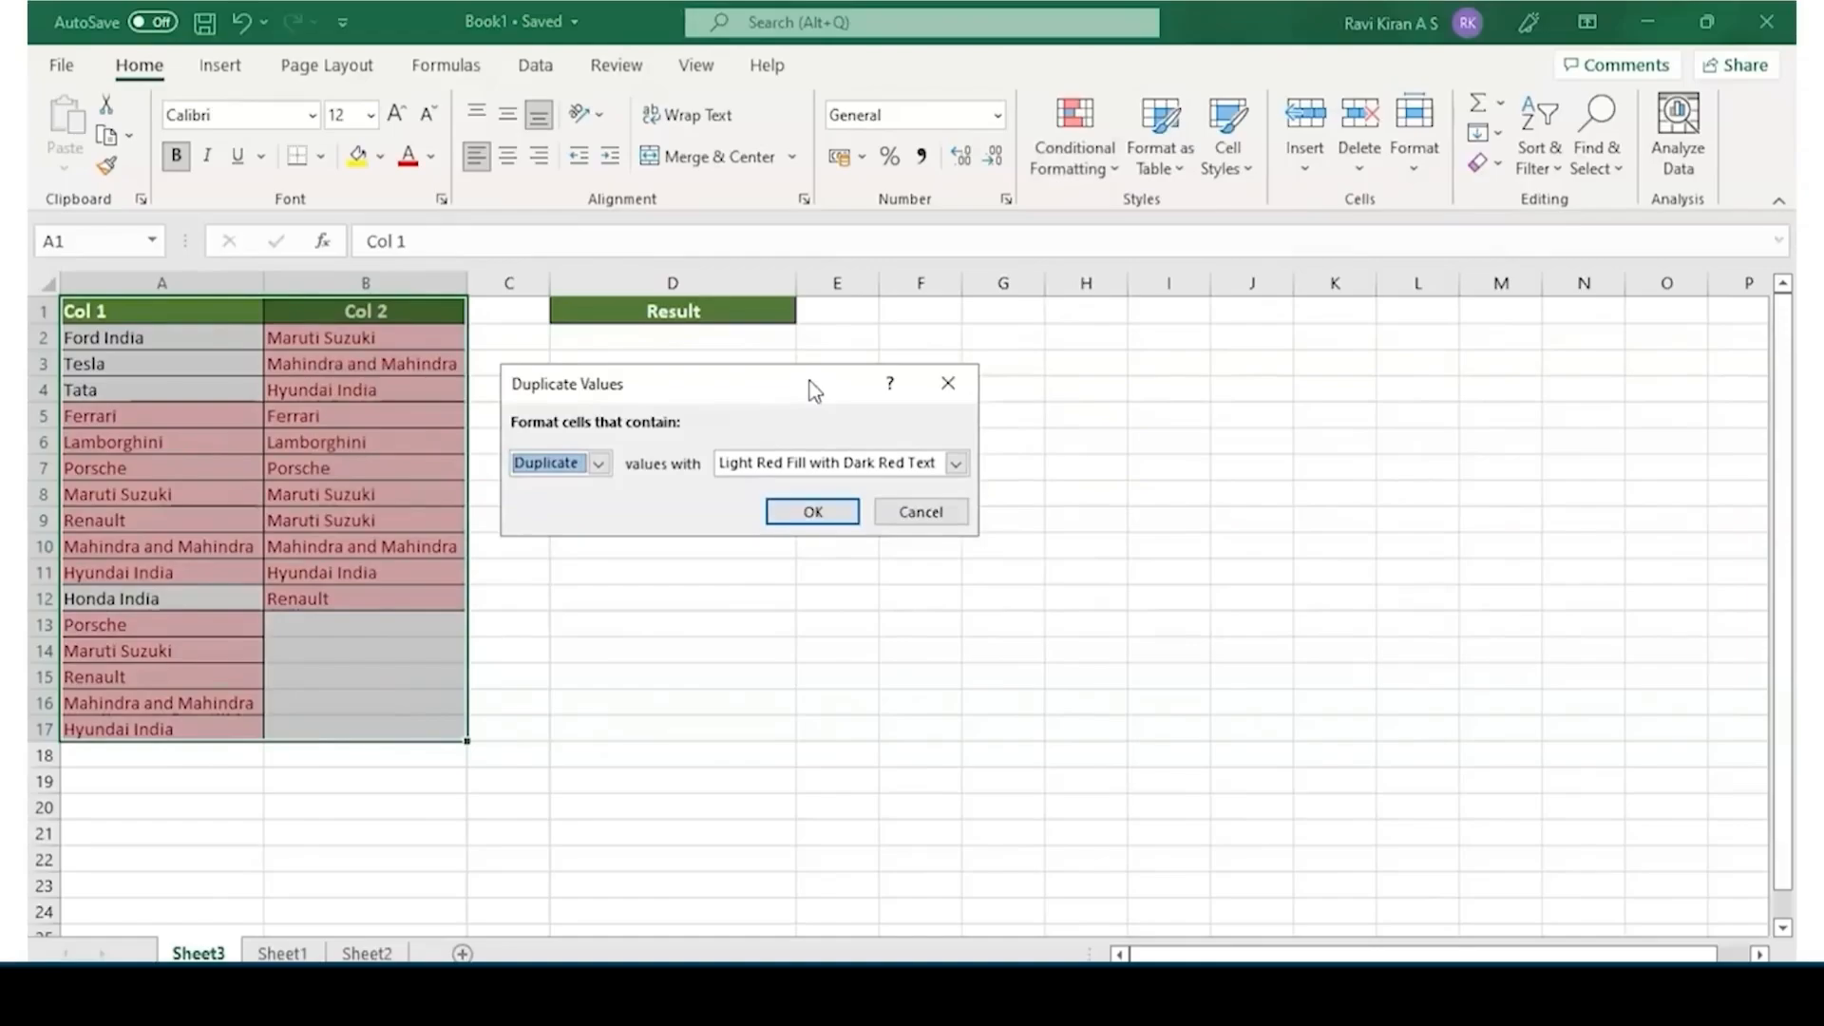
Preview the rule for unique values with Green Fill with Dark Green Text, return it to duplicates in light red, and cancel it
{"action": "left_click", "coordinate": [599, 464]}
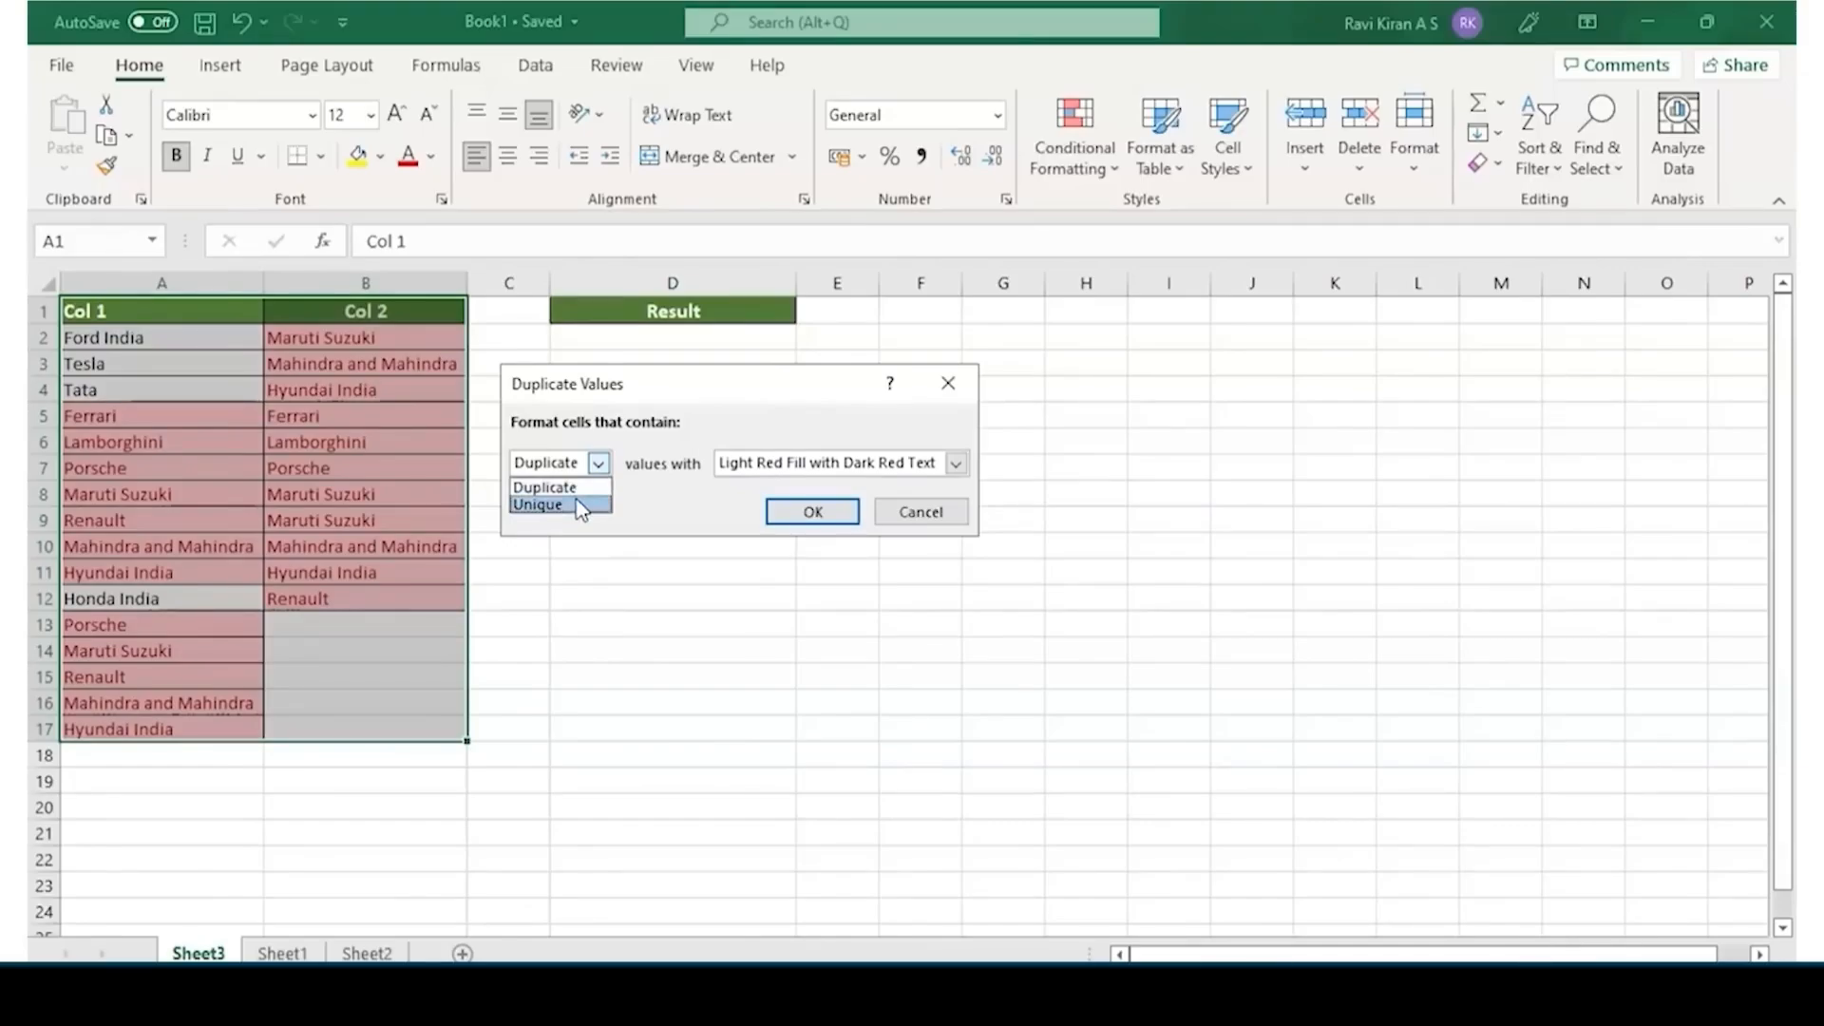
{"action": "left_click", "coordinate": [561, 504]}
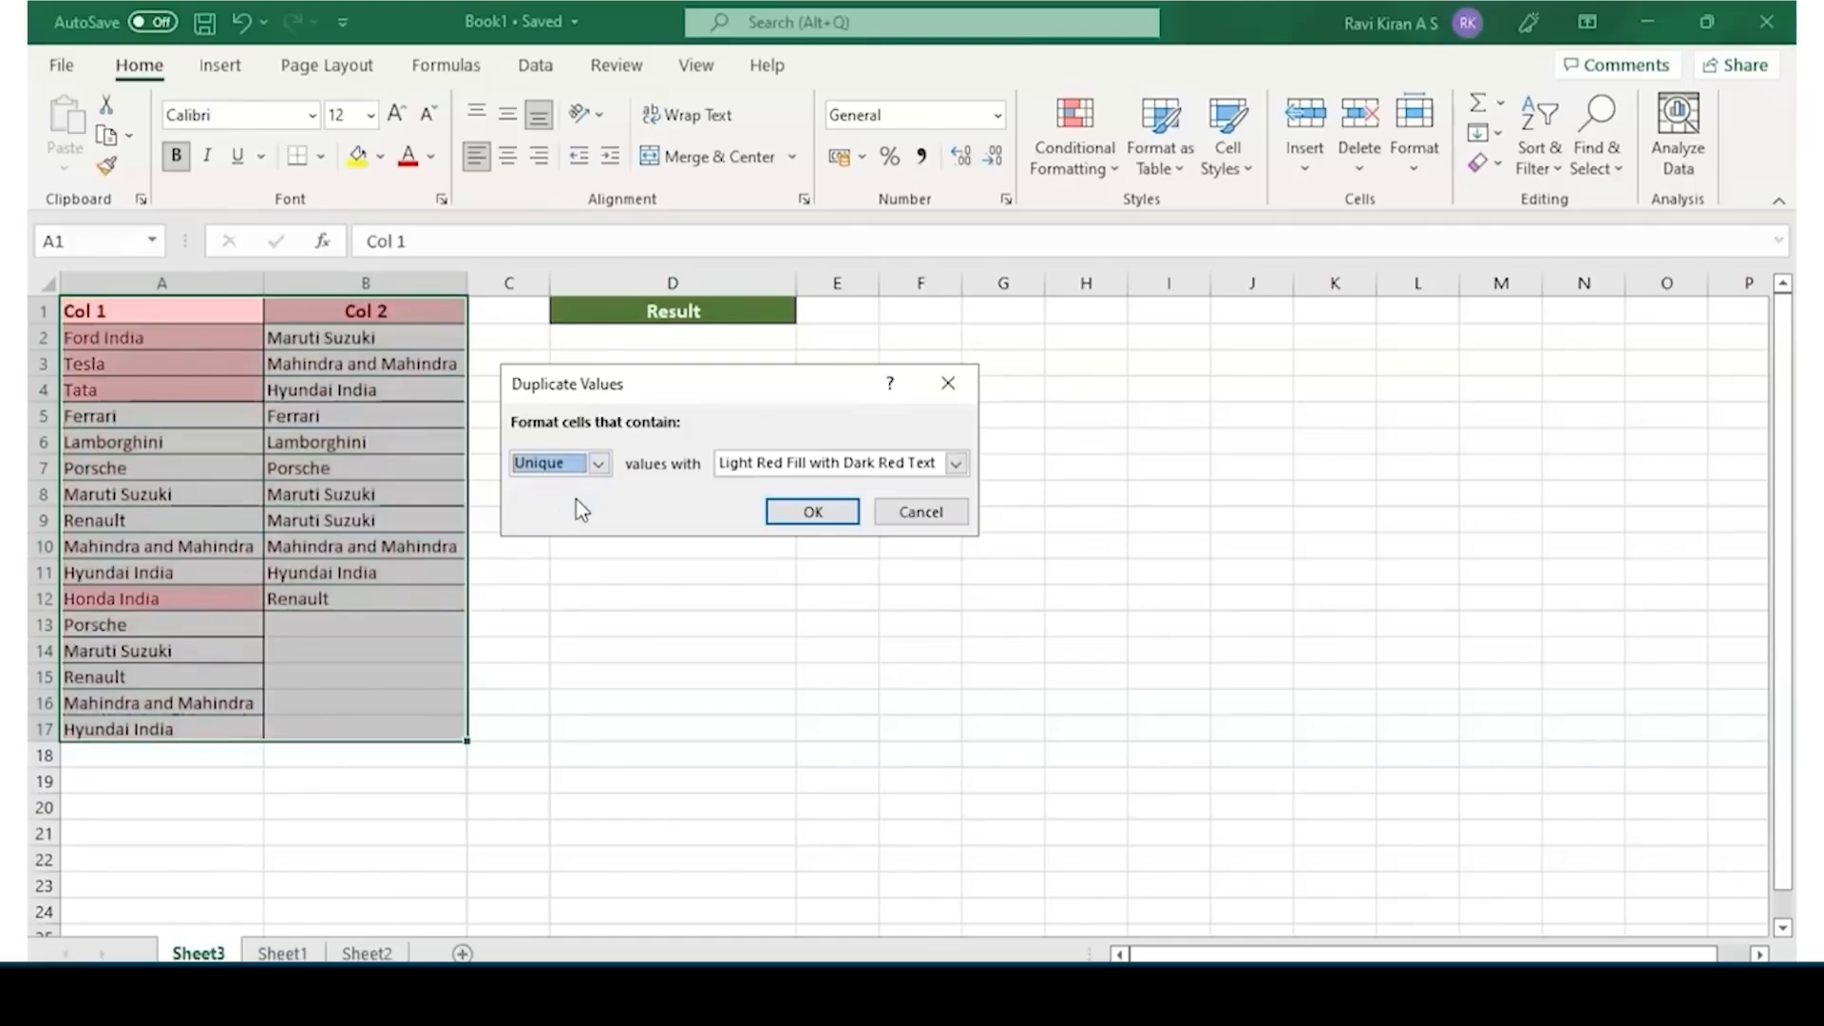
{"action": "left_click", "coordinate": [760, 469]}
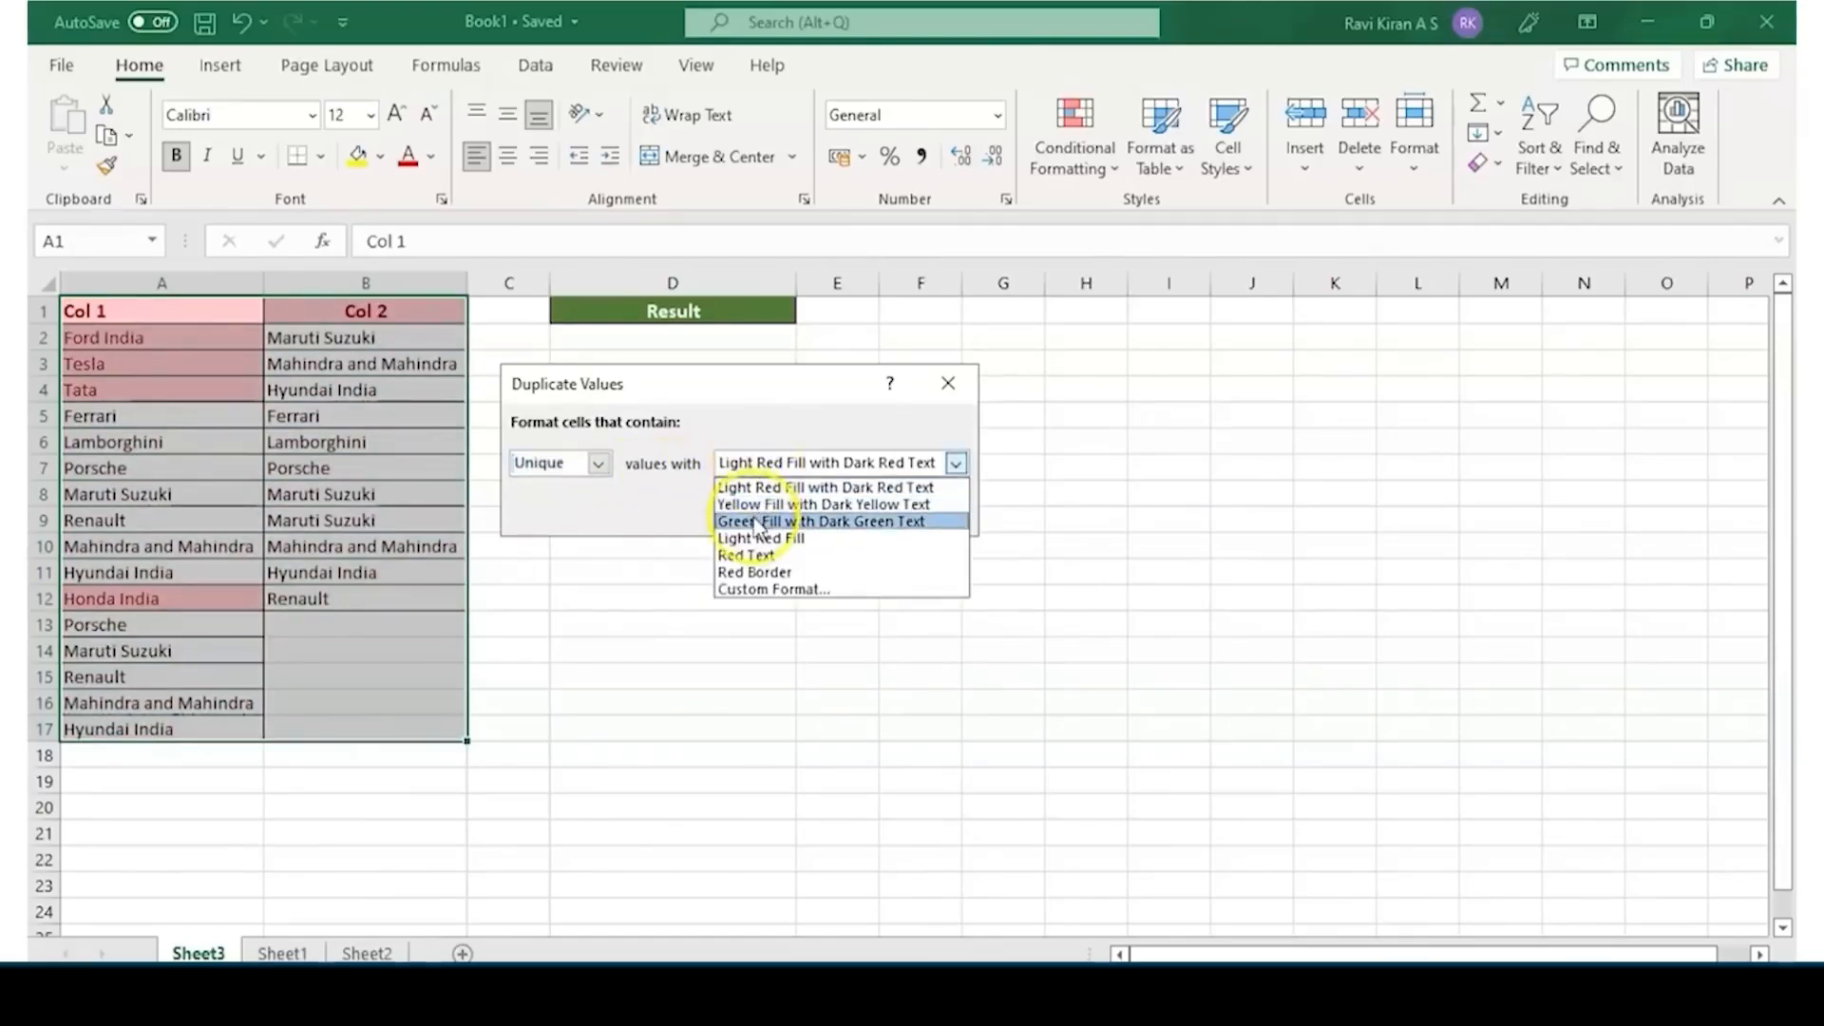
{"action": "left_click", "coordinate": [757, 522]}
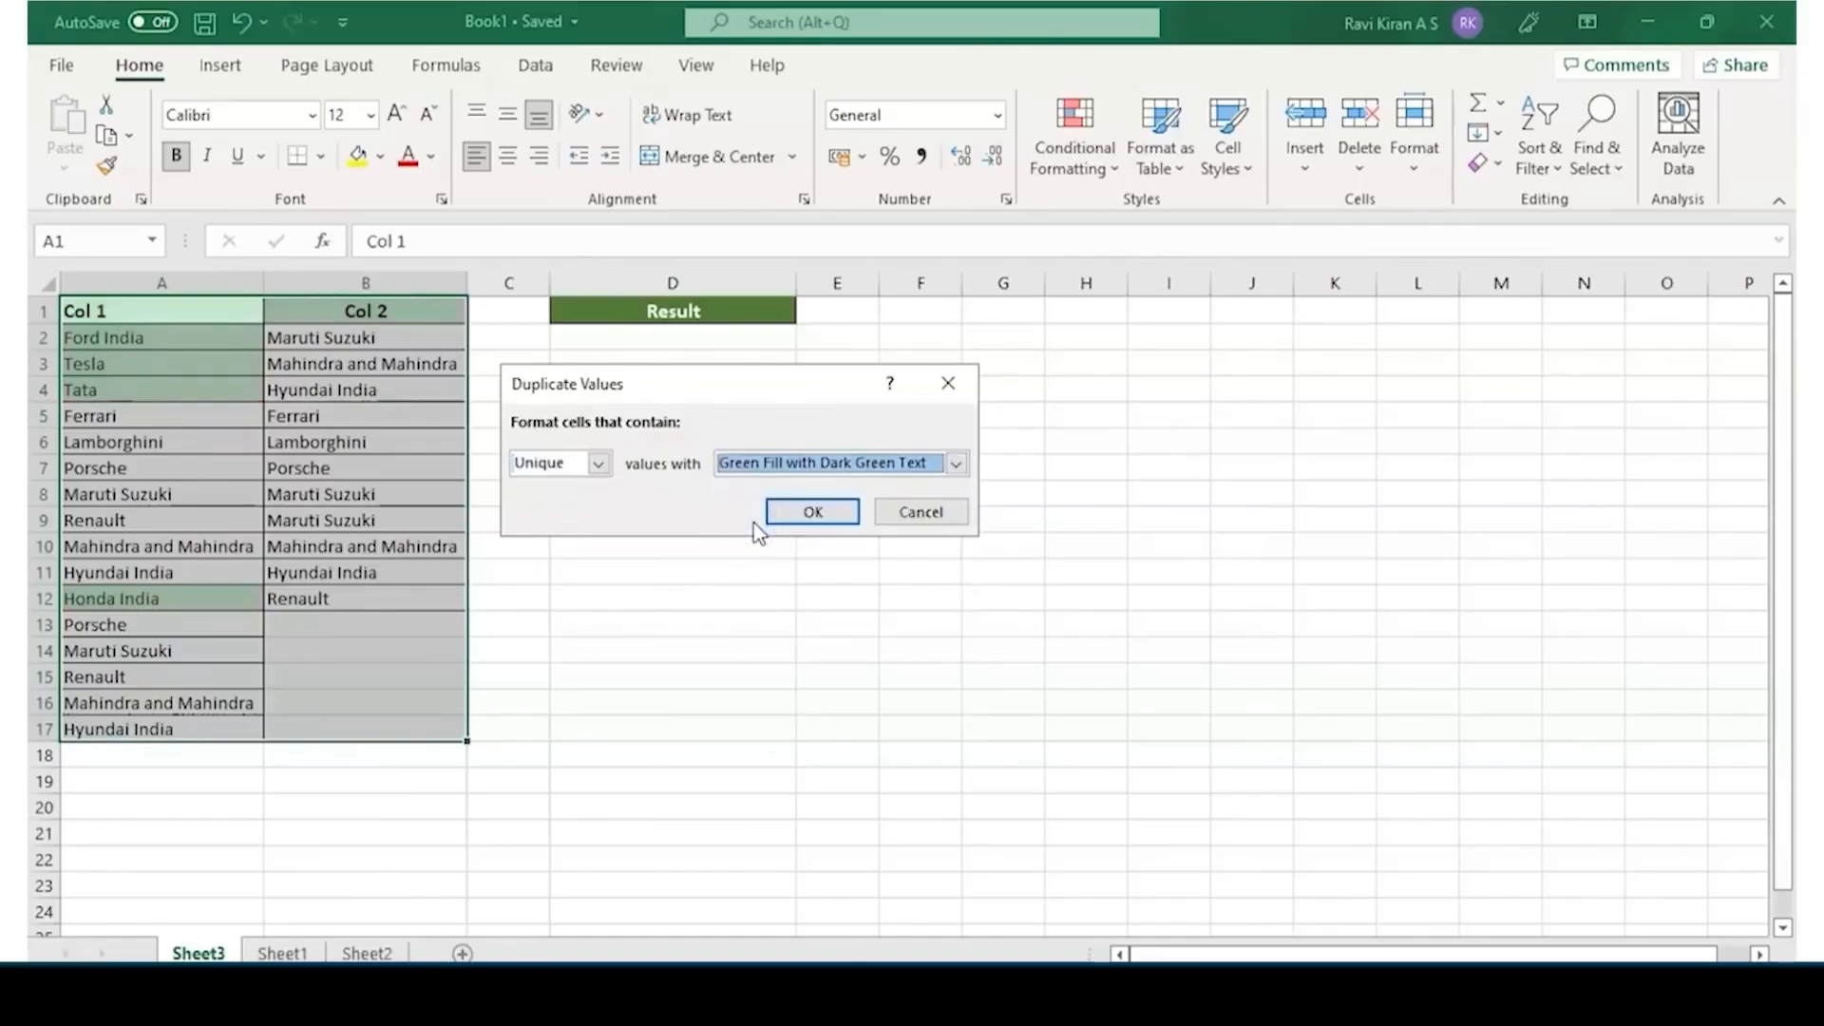
{"action": "left_click", "coordinate": [602, 464]}
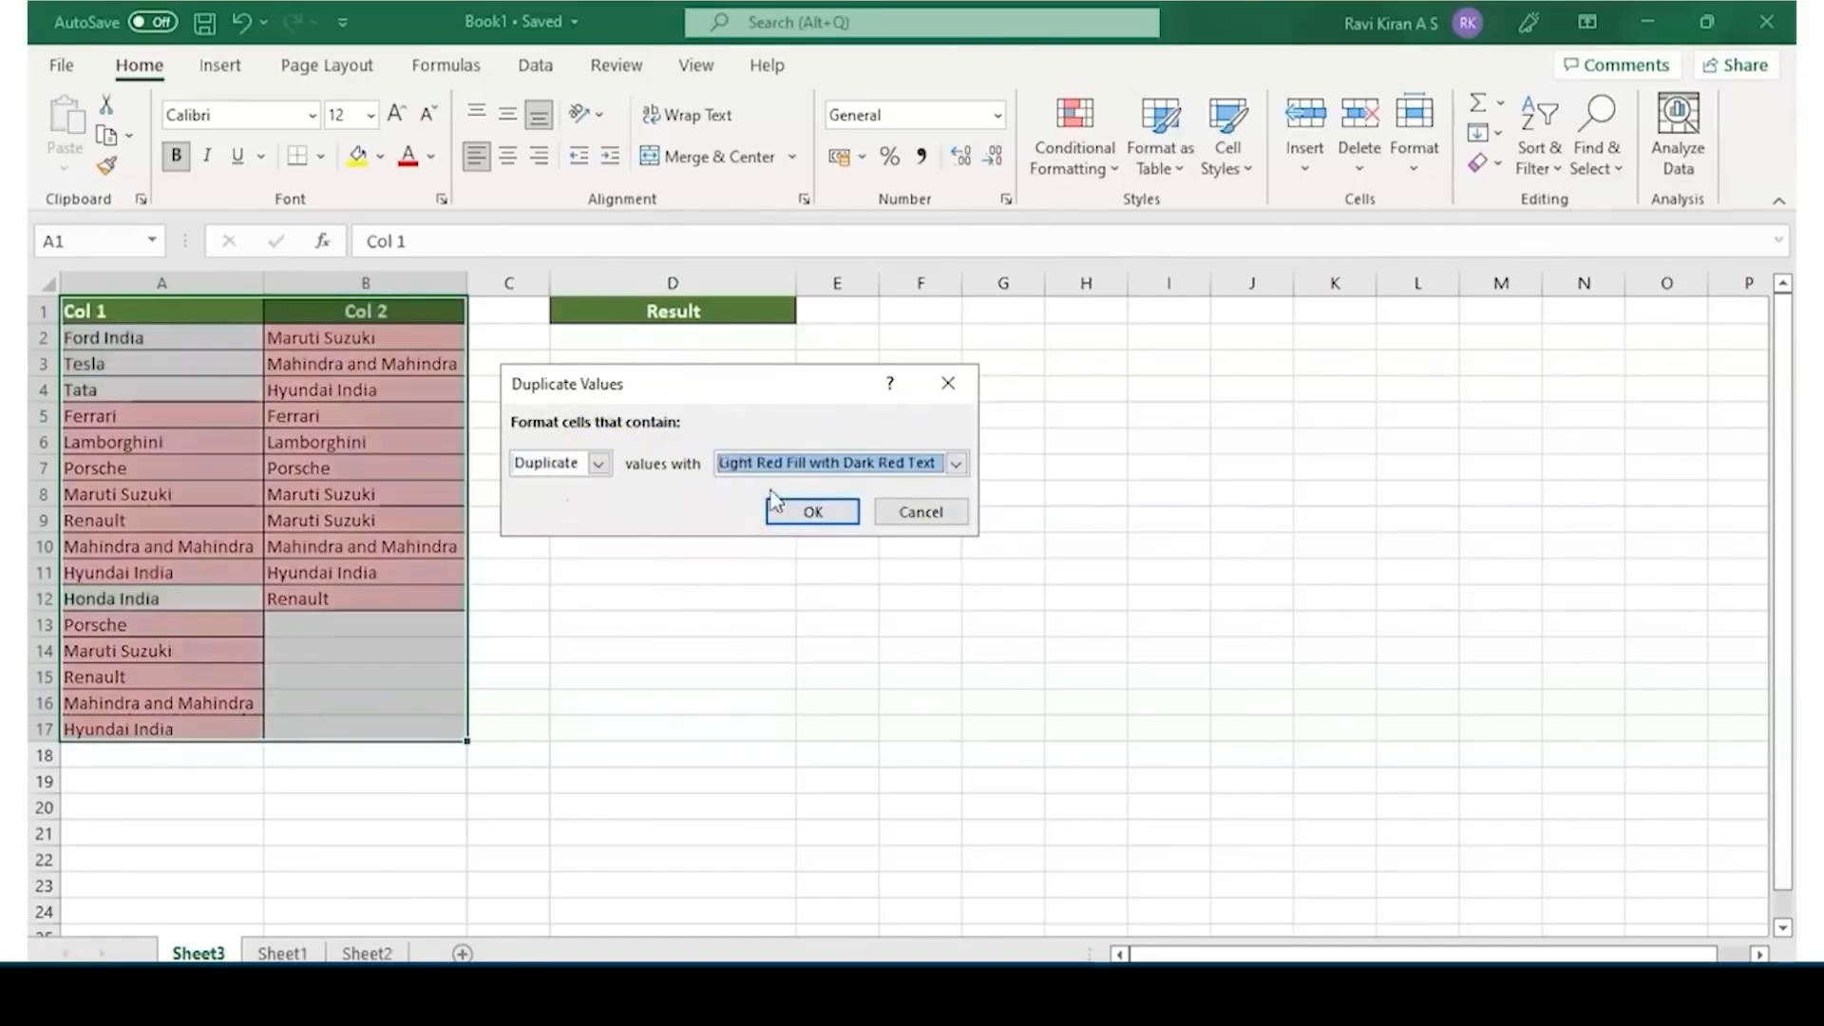
{"action": "left_click", "coordinate": [919, 512]}
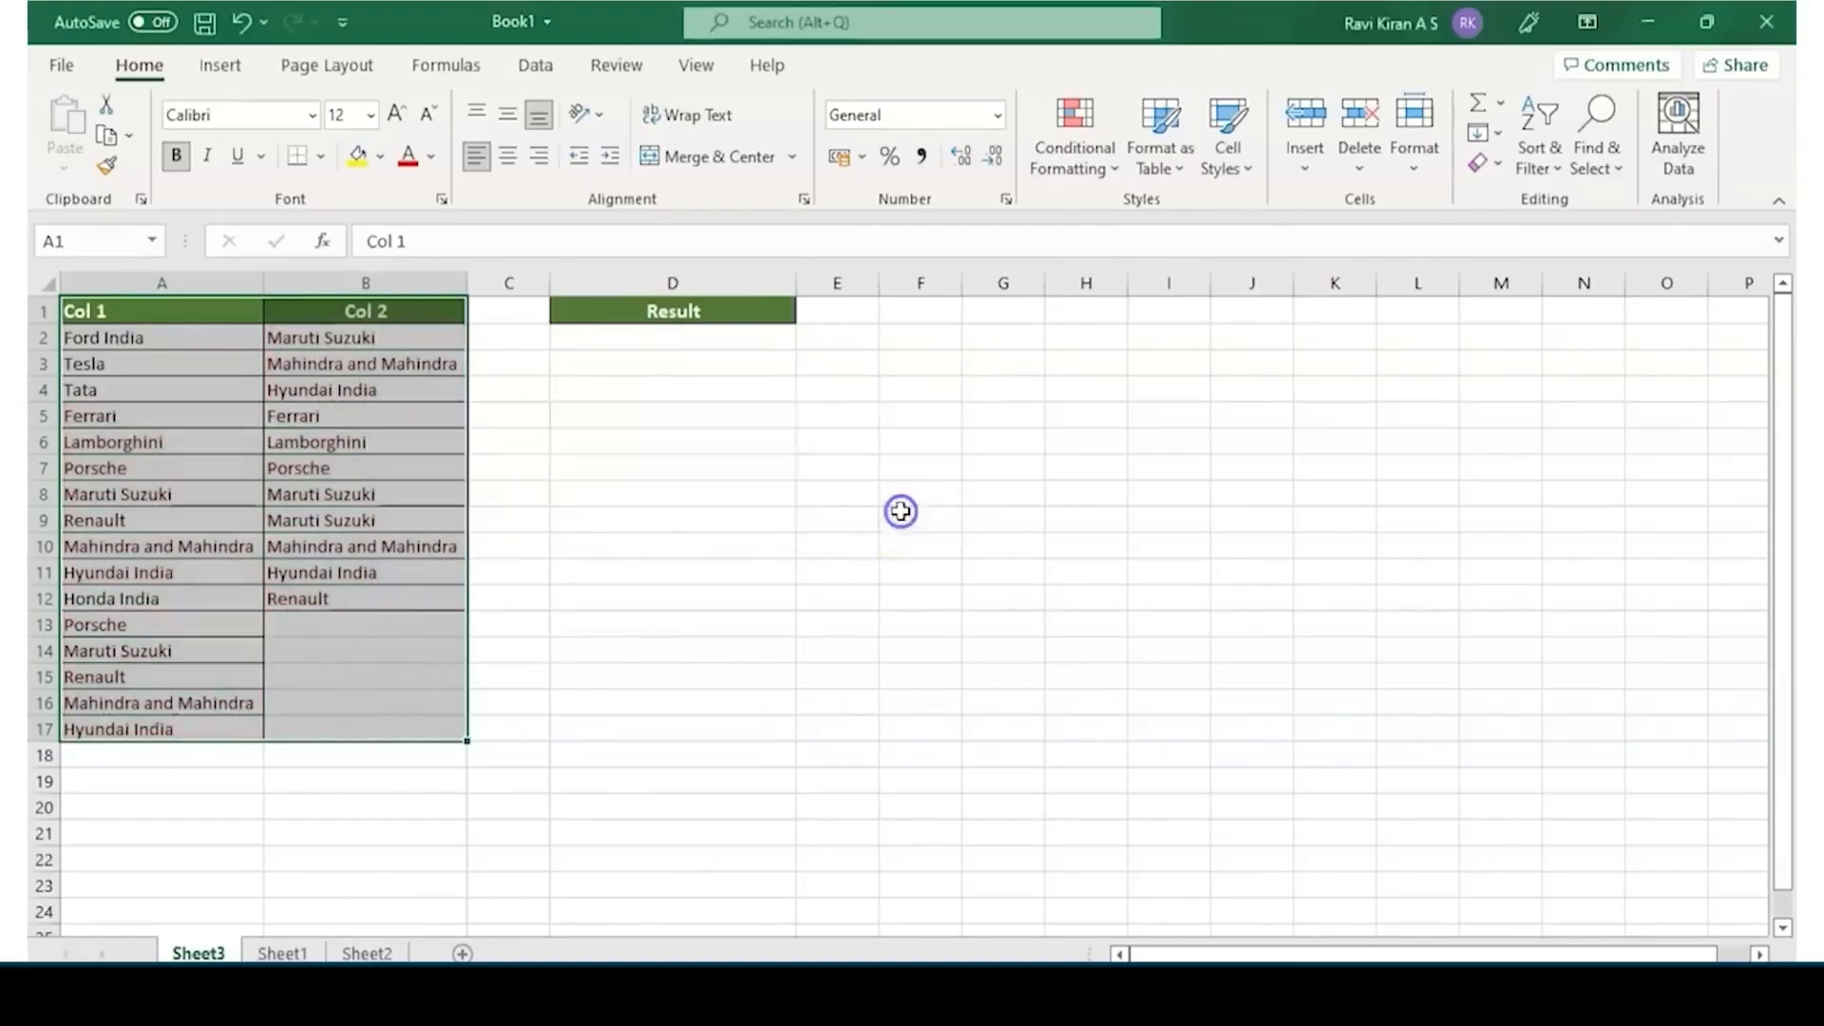
Enter the formula =A2=B2 in cell D2 to compare the first entries of Col 1 and Col 2
{"action": "left_click", "coordinate": [700, 348]}
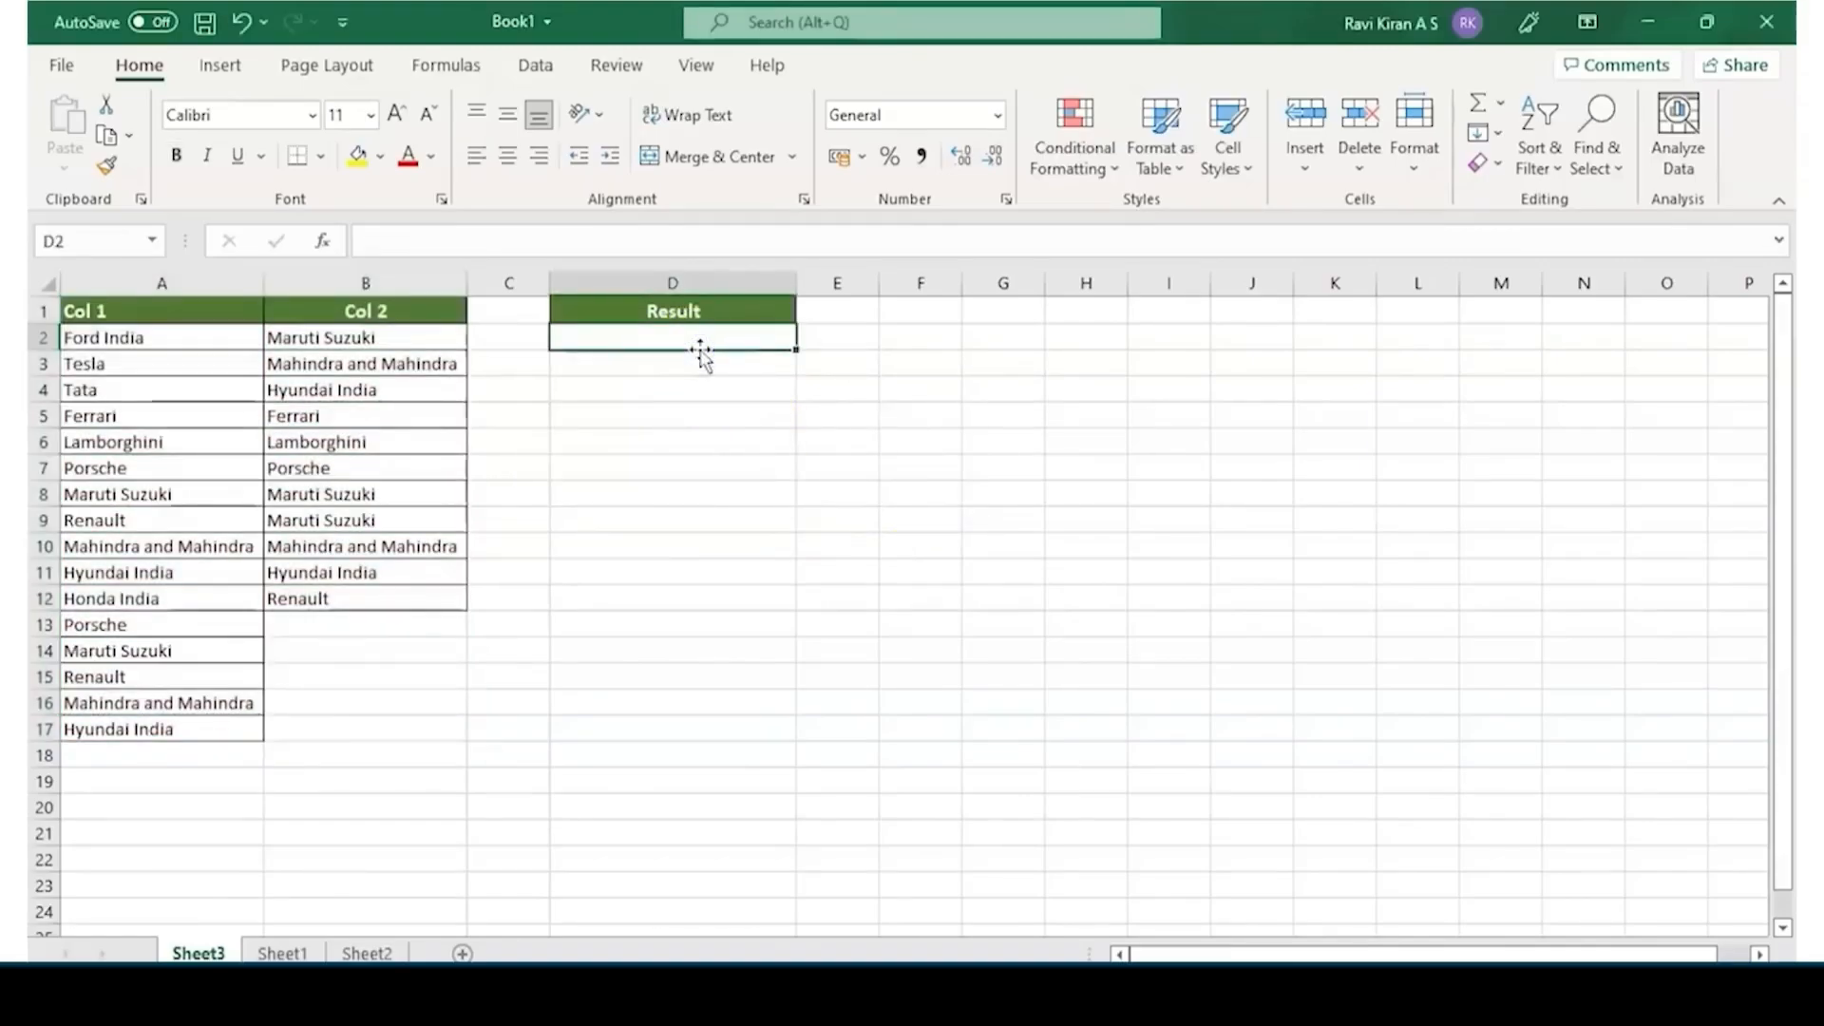
{"action": "type", "text": "="}
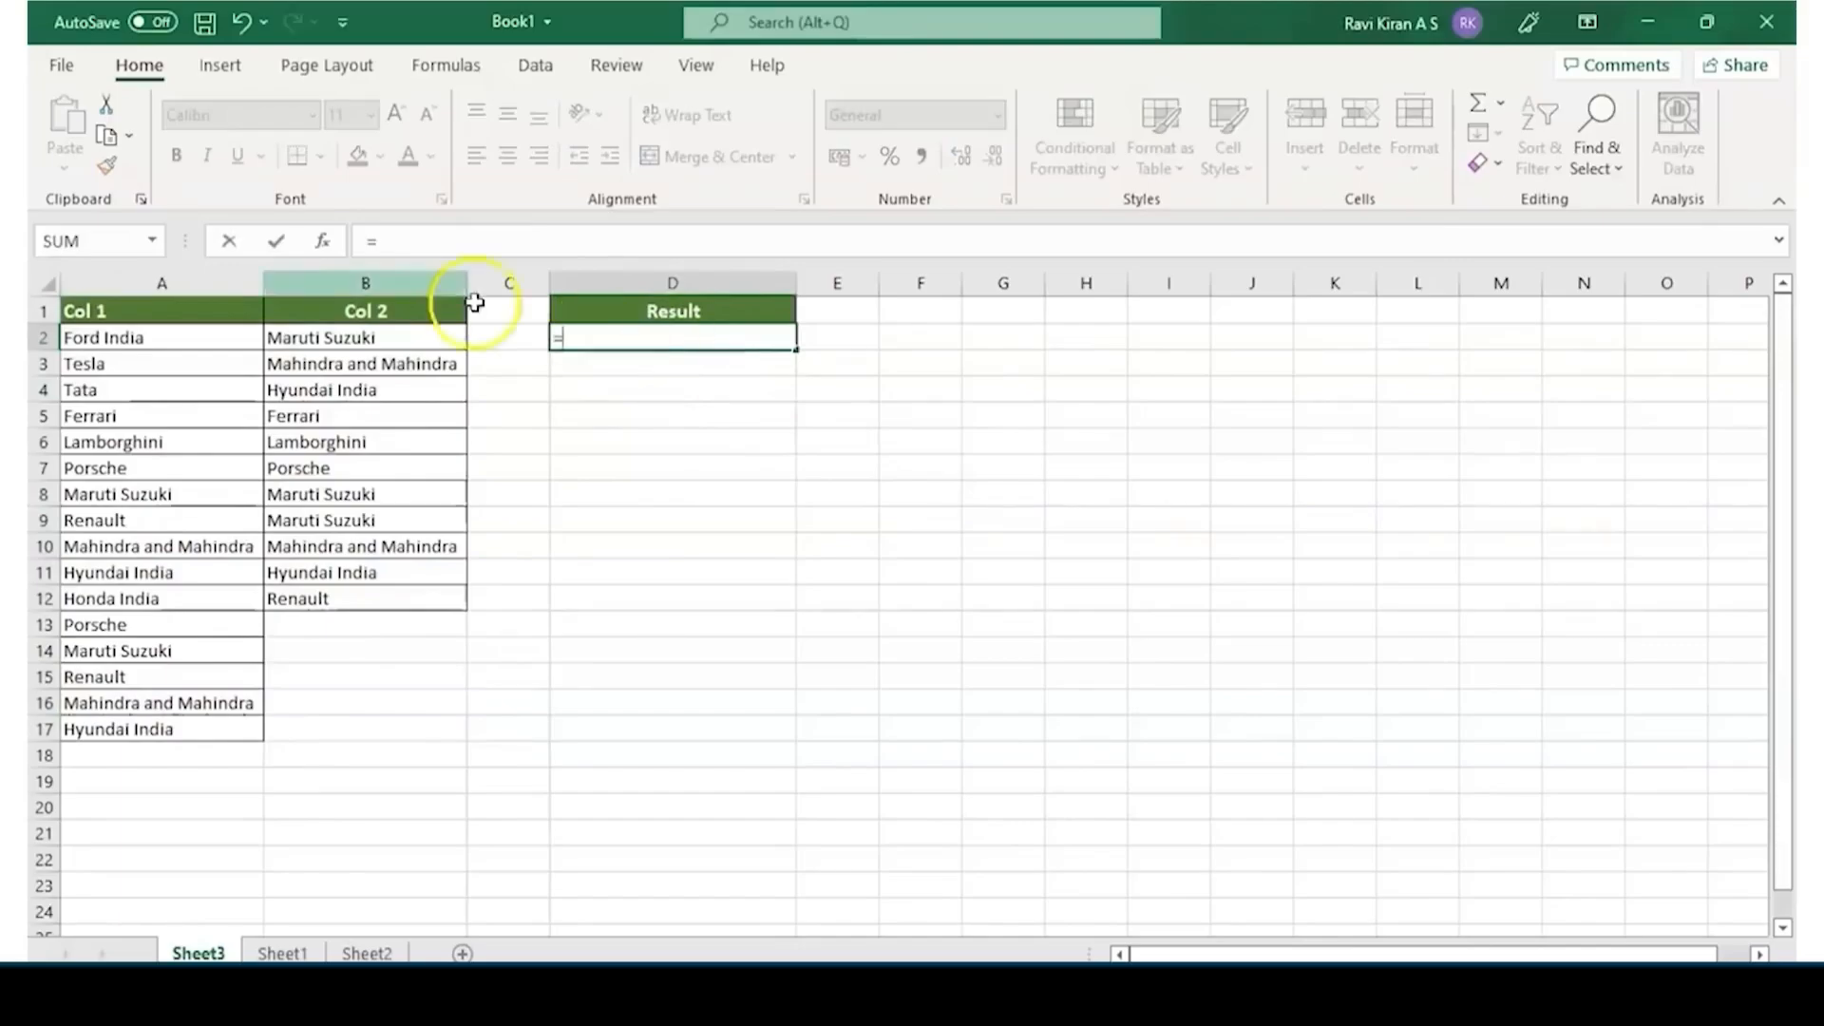
{"action": "left_click", "coordinate": [250, 340]}
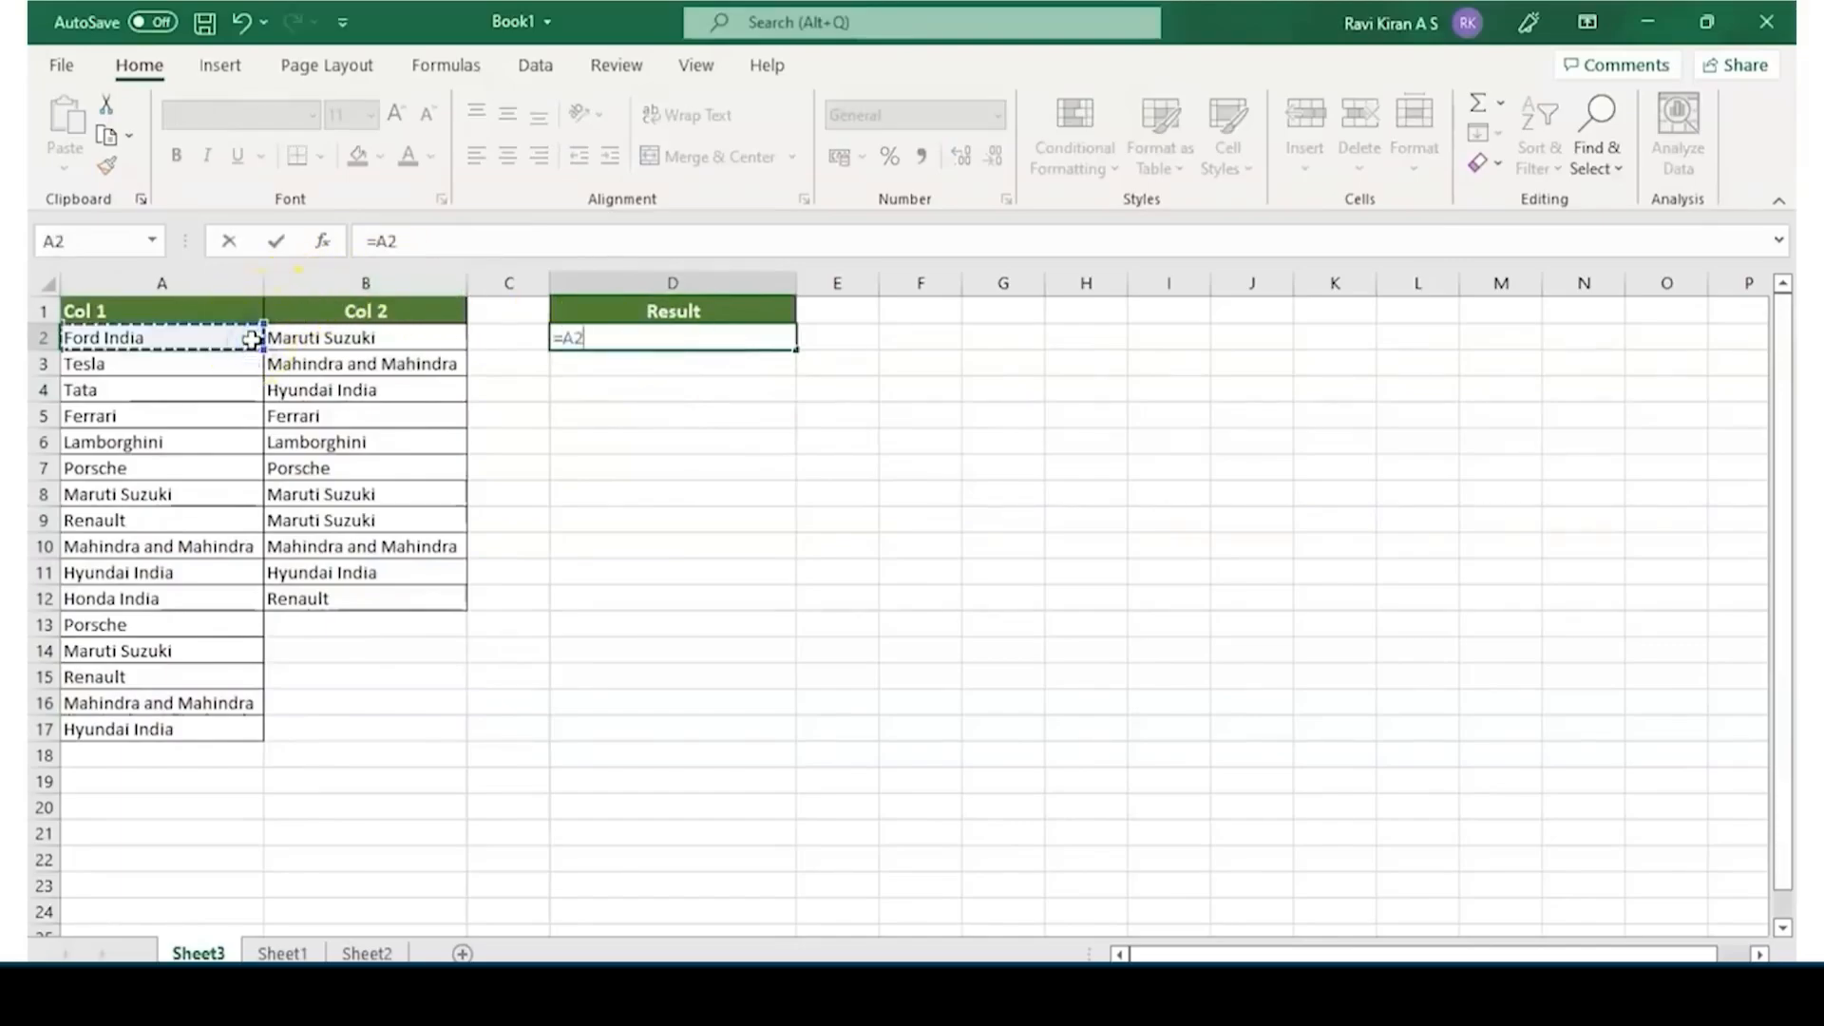
{"action": "type", "text": "="}
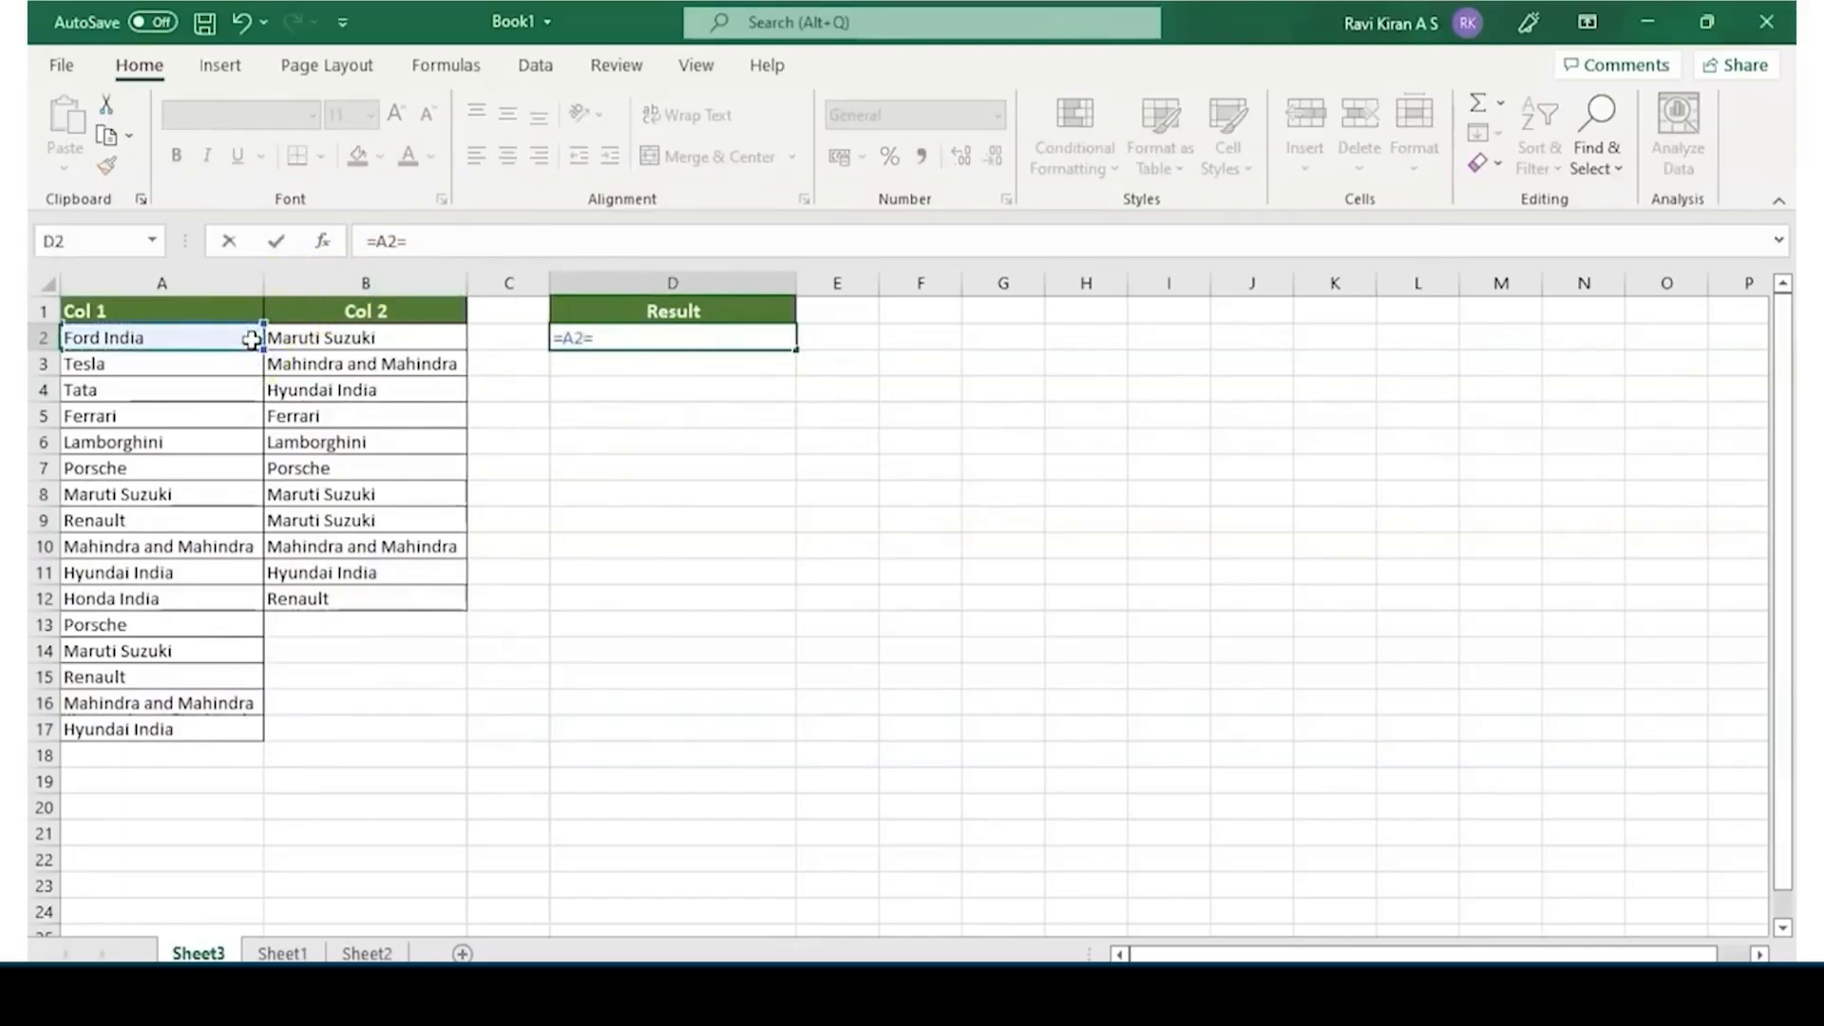
{"action": "left_click", "coordinate": [310, 339]}
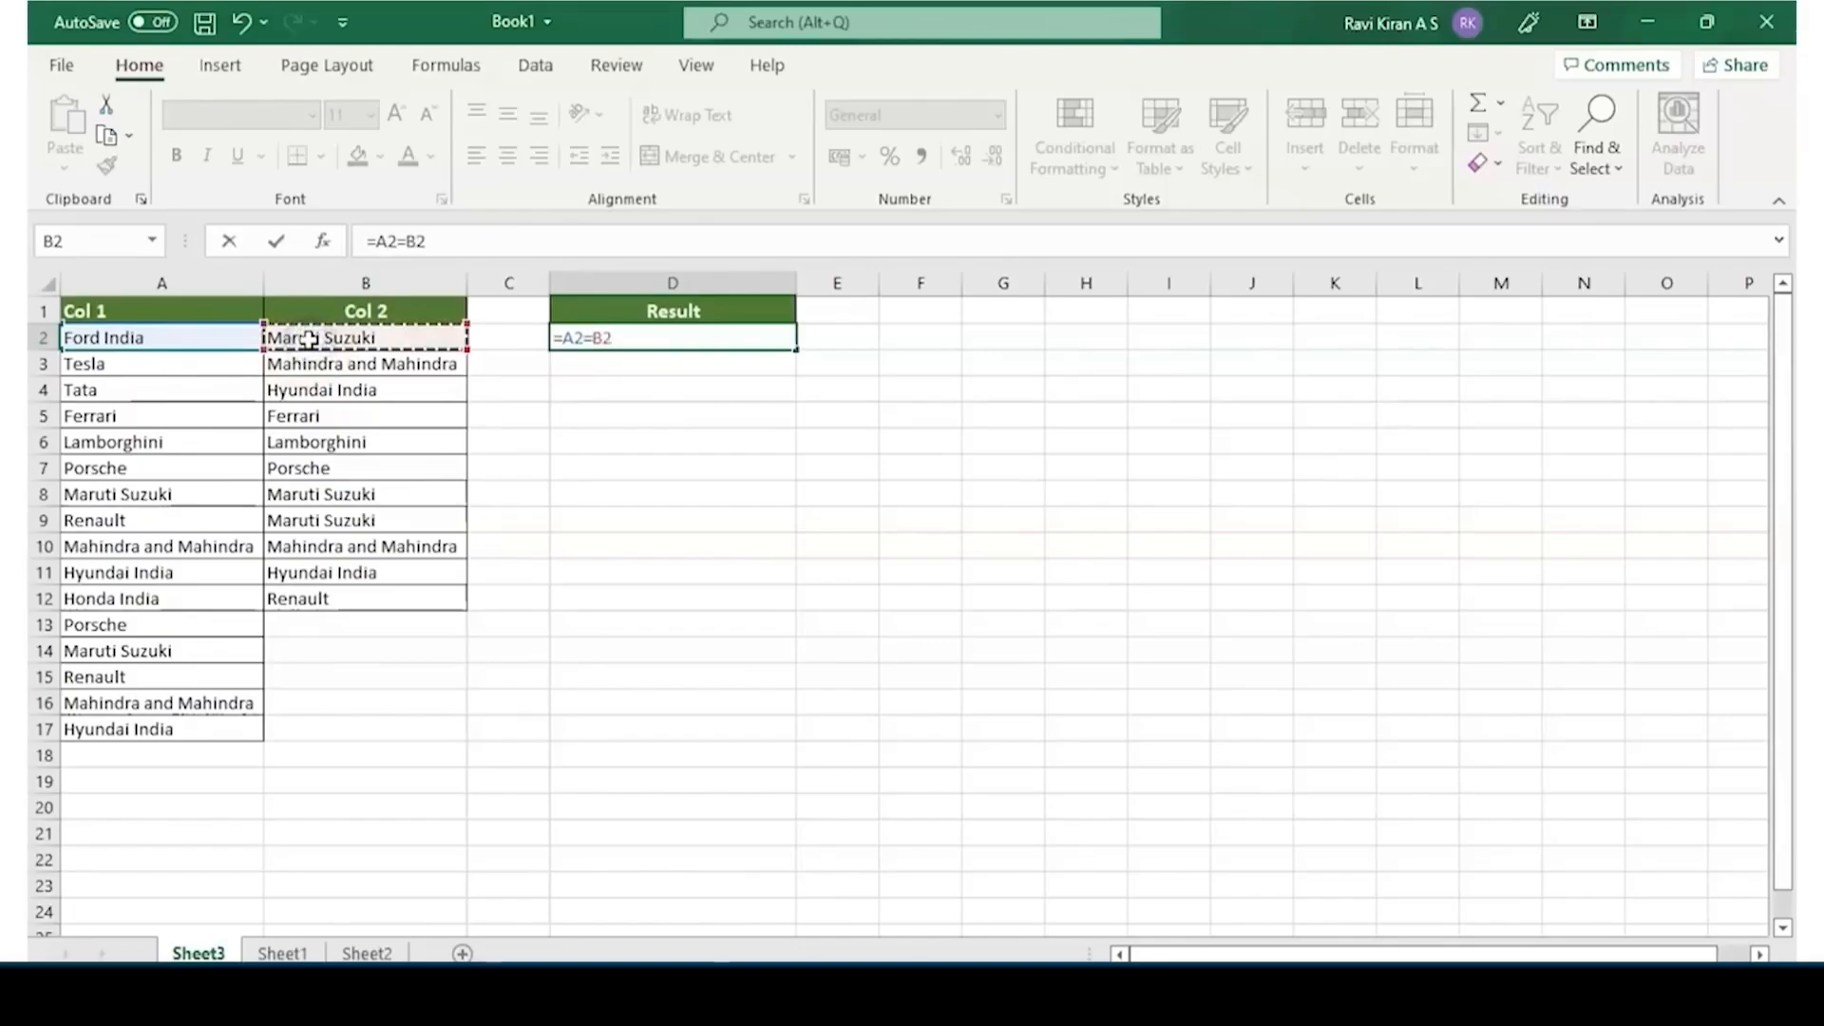
{"action": "key", "text": "Return"}
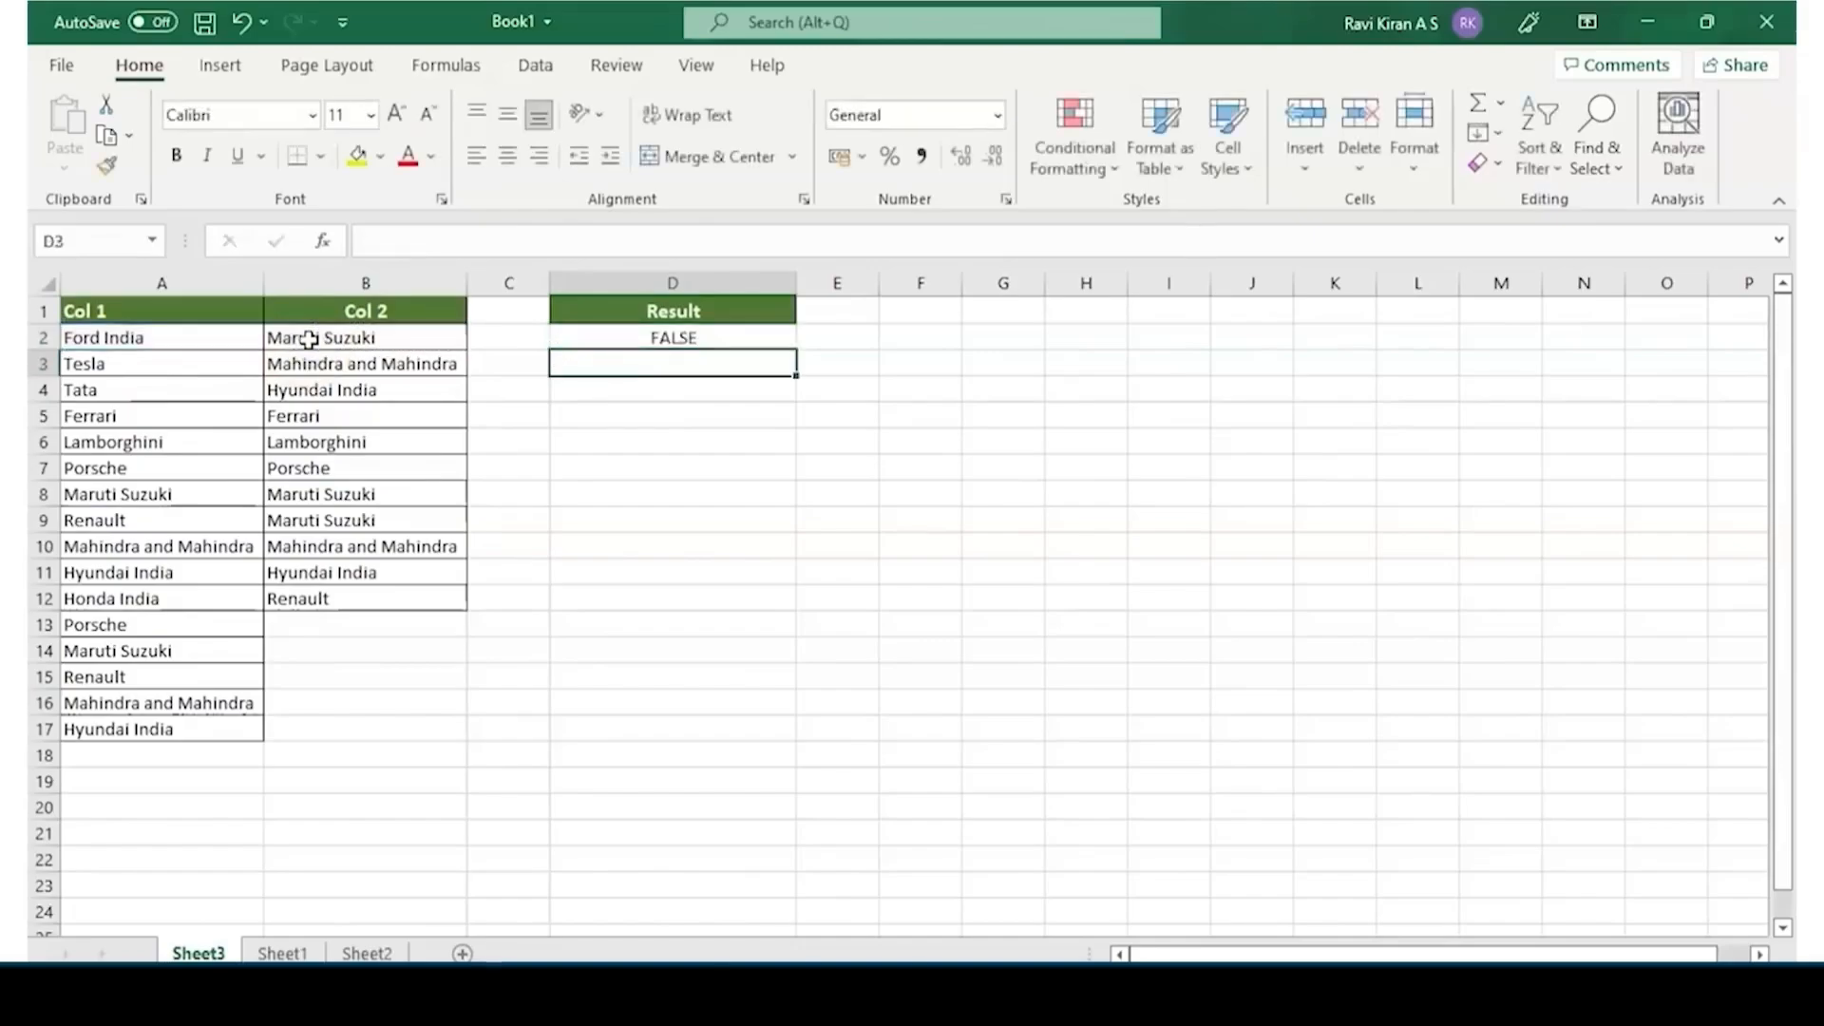
Try filling the comparison formula from D2 down to D17, and undo the fill
{"action": "left_click", "coordinate": [595, 337]}
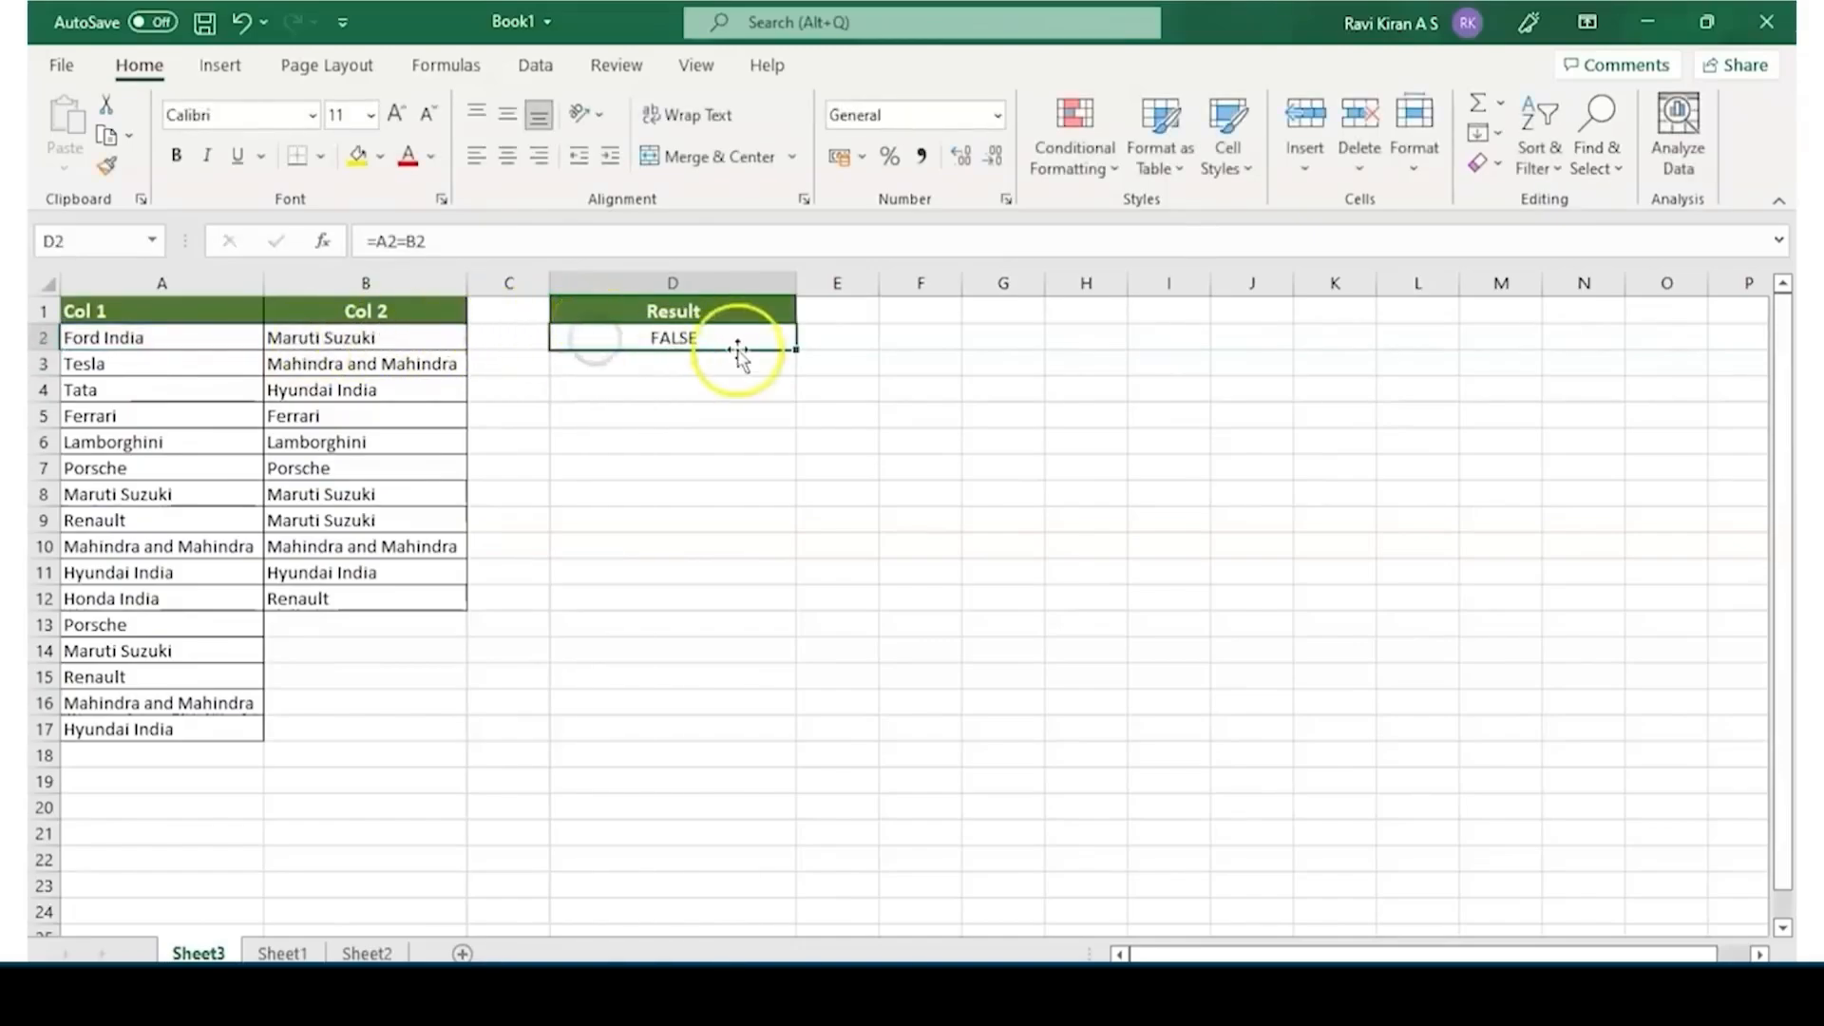
{"action": "left_click_drag", "start_coordinate": [804, 345], "coordinate": [806, 745]}
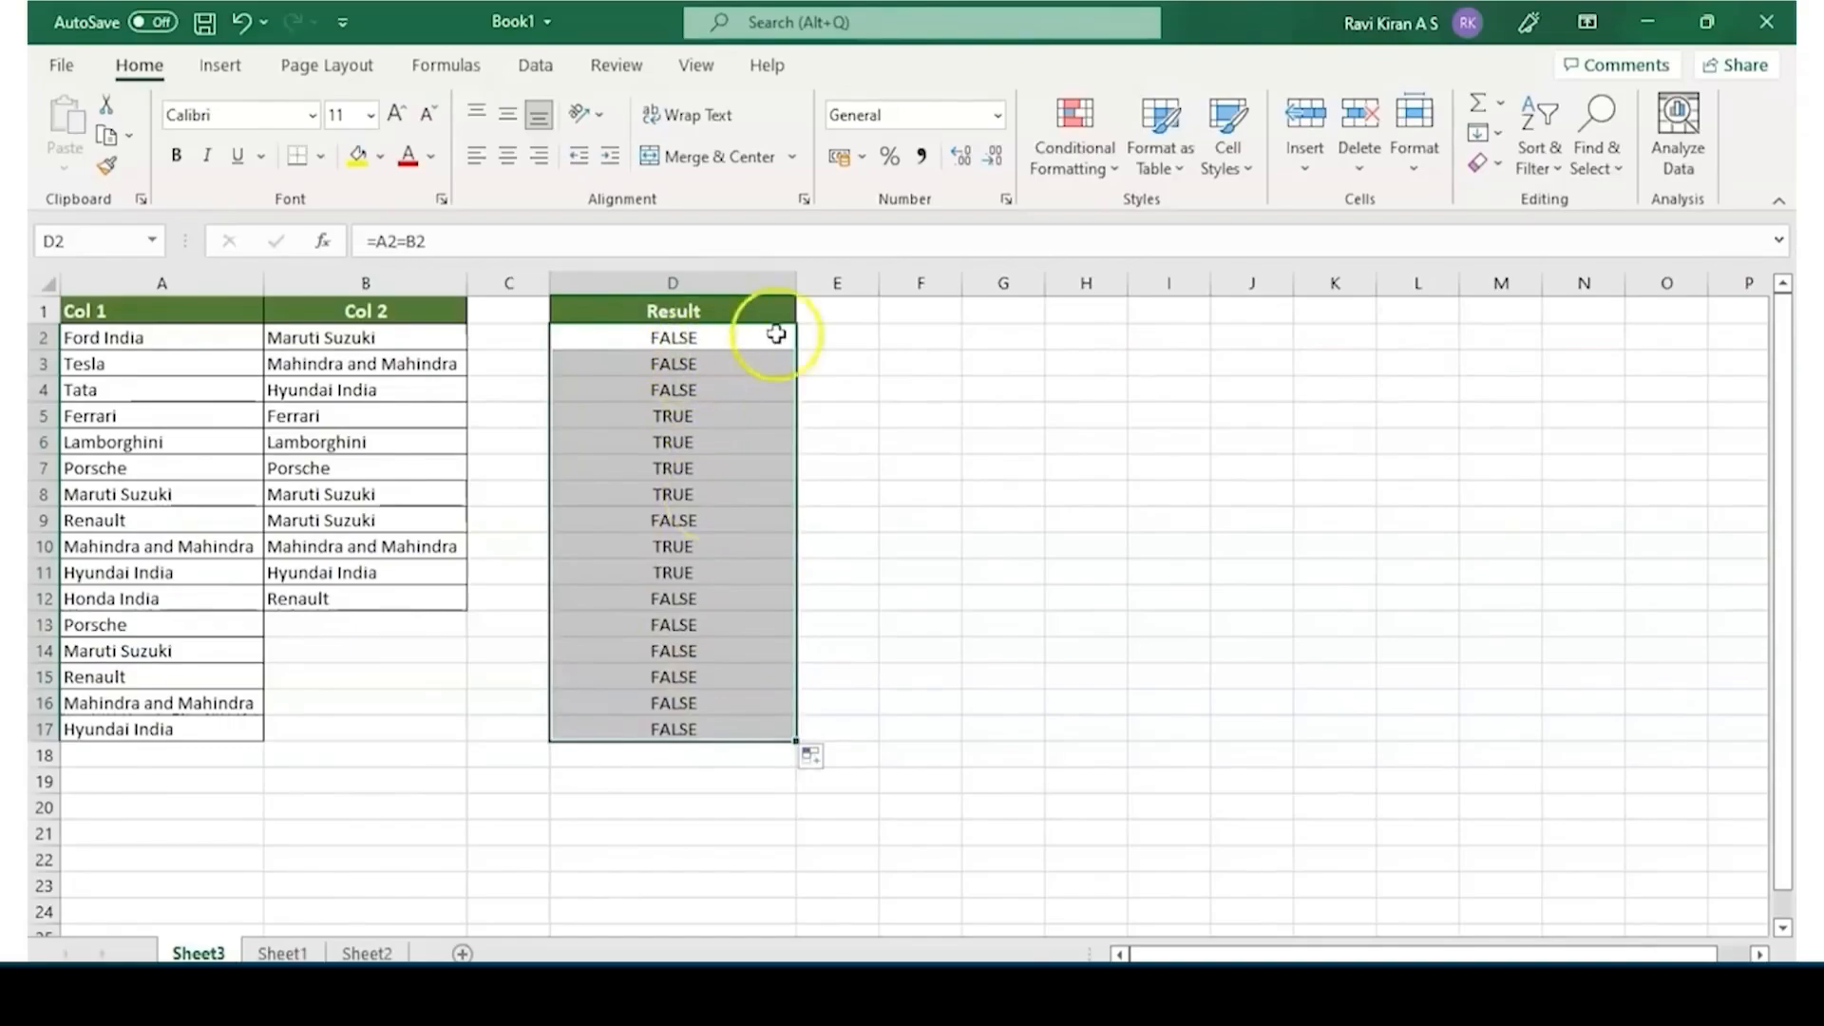
{"action": "left_click", "coordinate": [731, 340]}
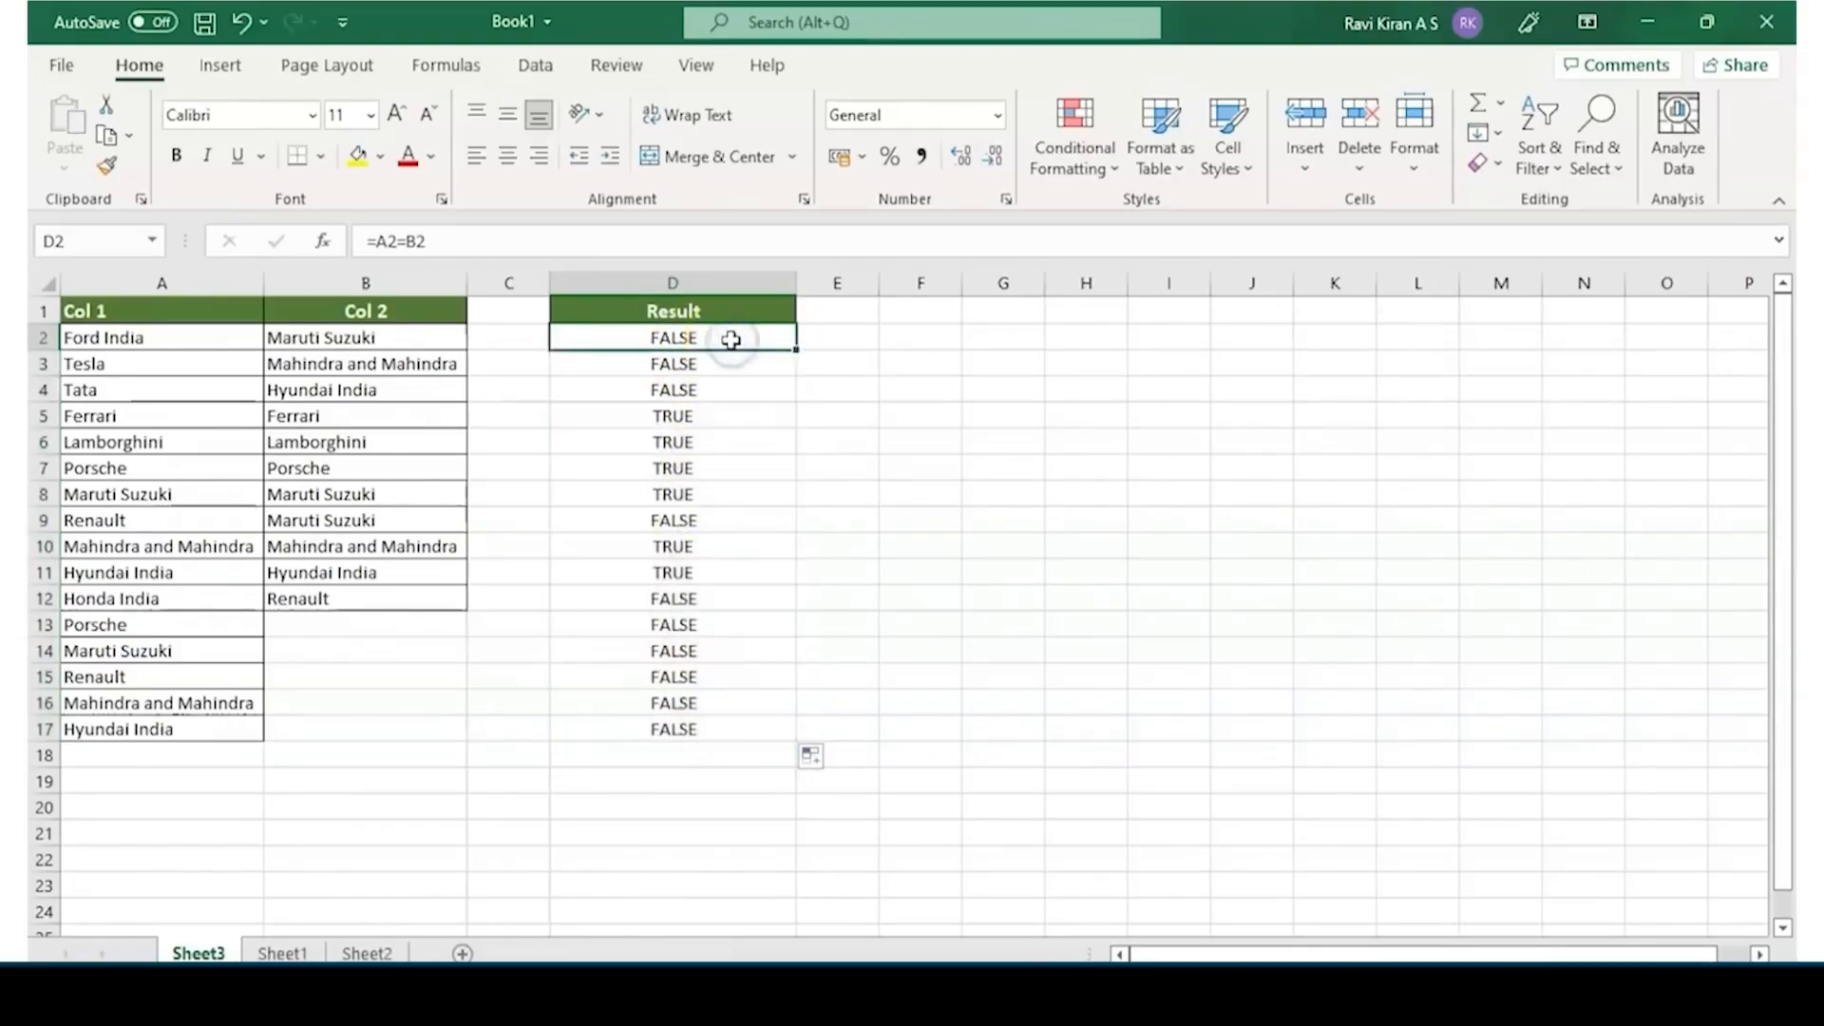
{"action": "key", "text": "ctrl+z"}
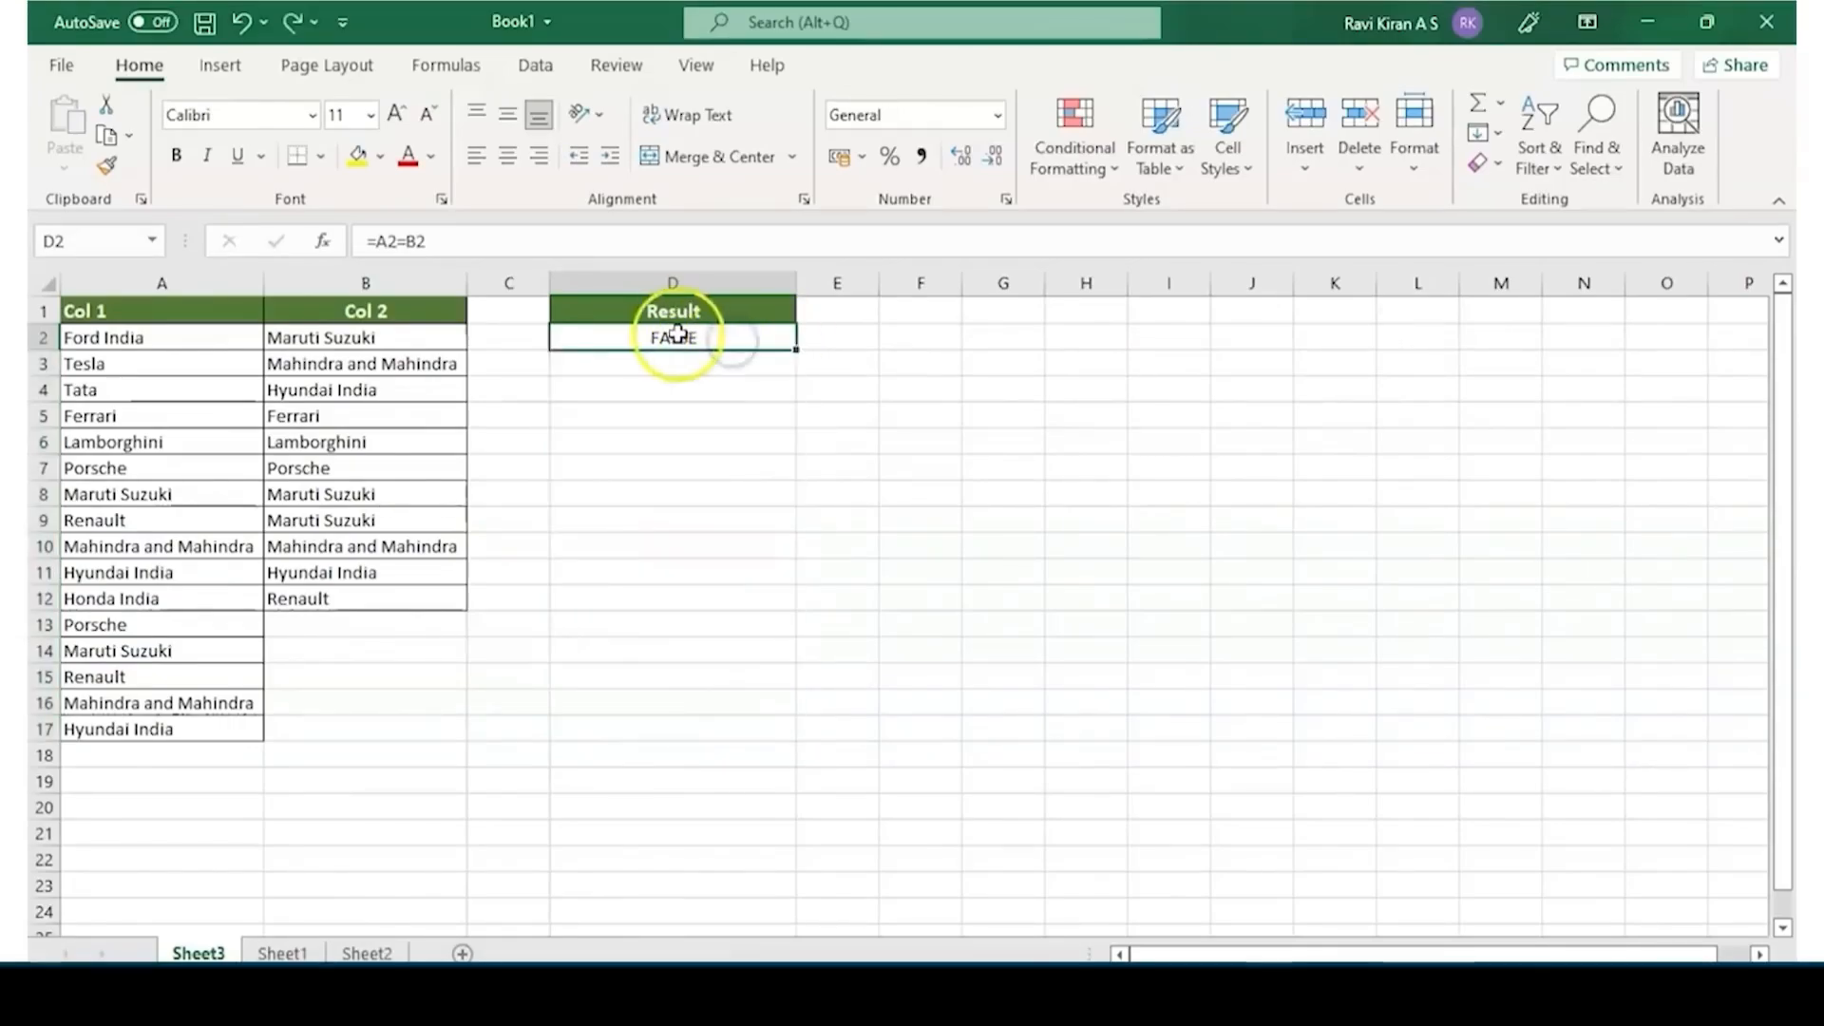
Edit the formula in D2 to make the comparison A2=B2 the logical test of an IF function
{"action": "double_click", "coordinate": [645, 337]}
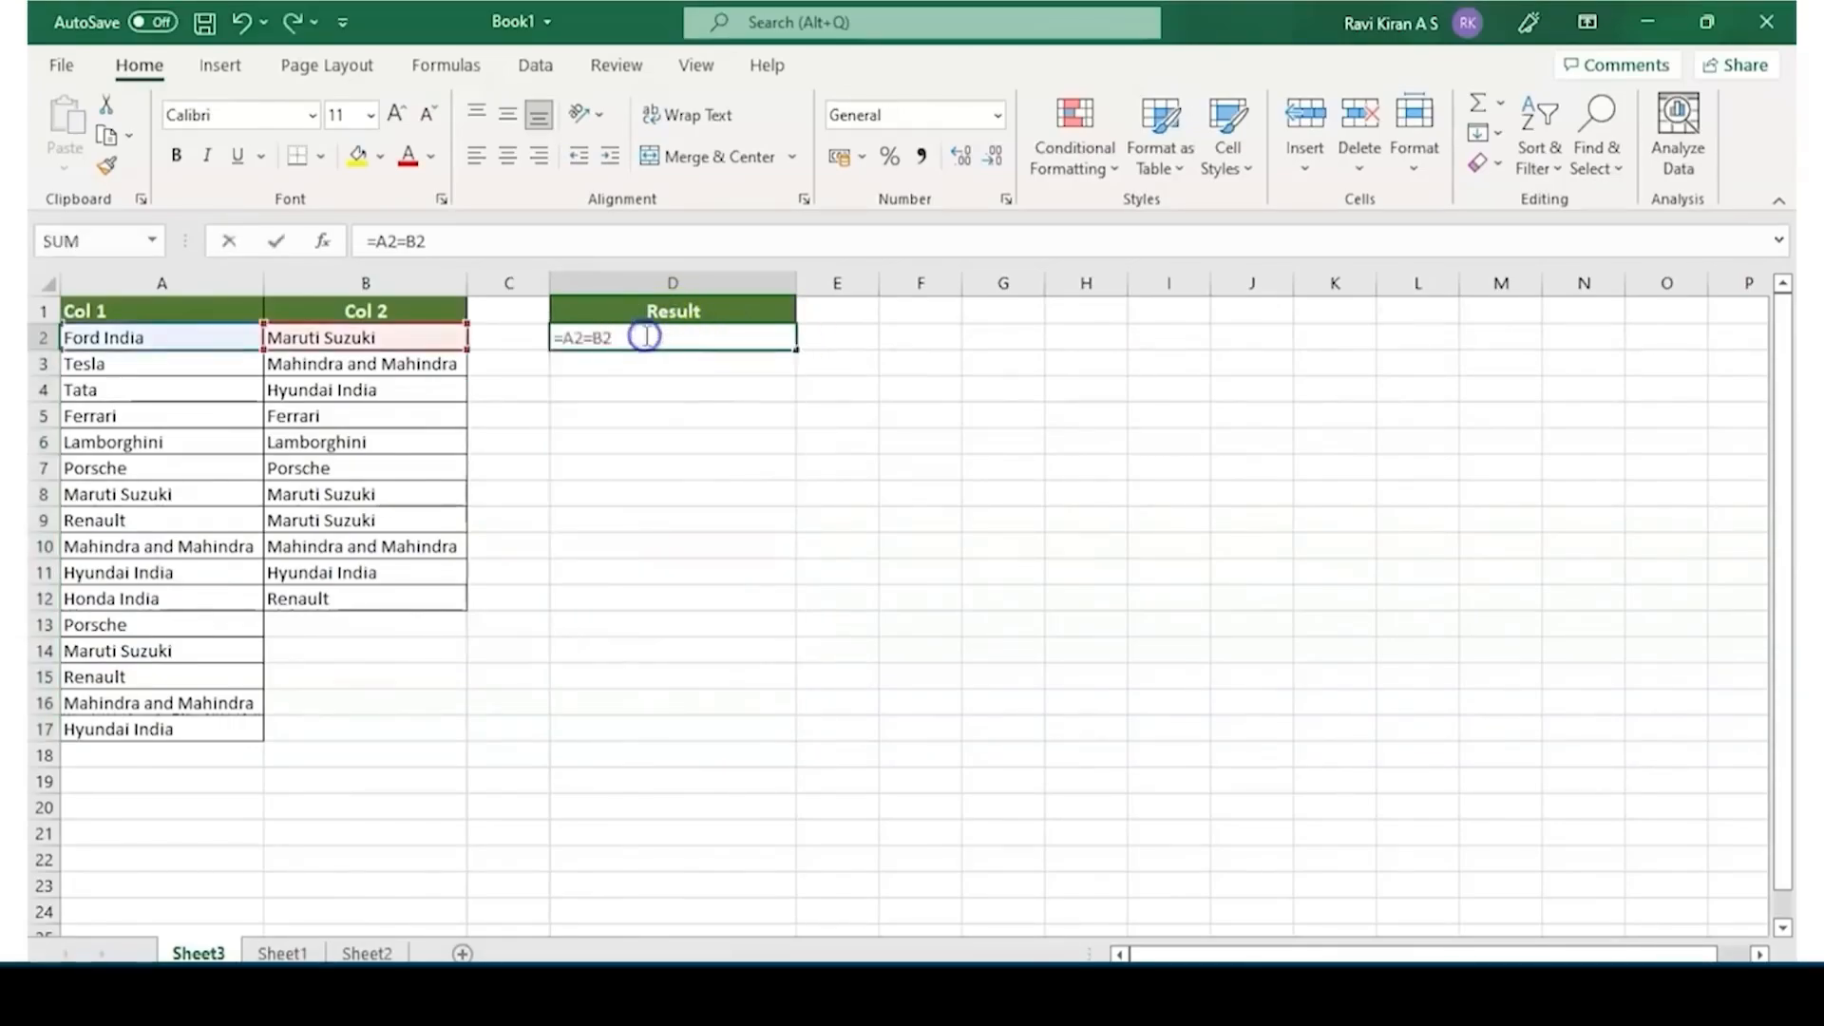
{"action": "left_click", "coordinate": [561, 339]}
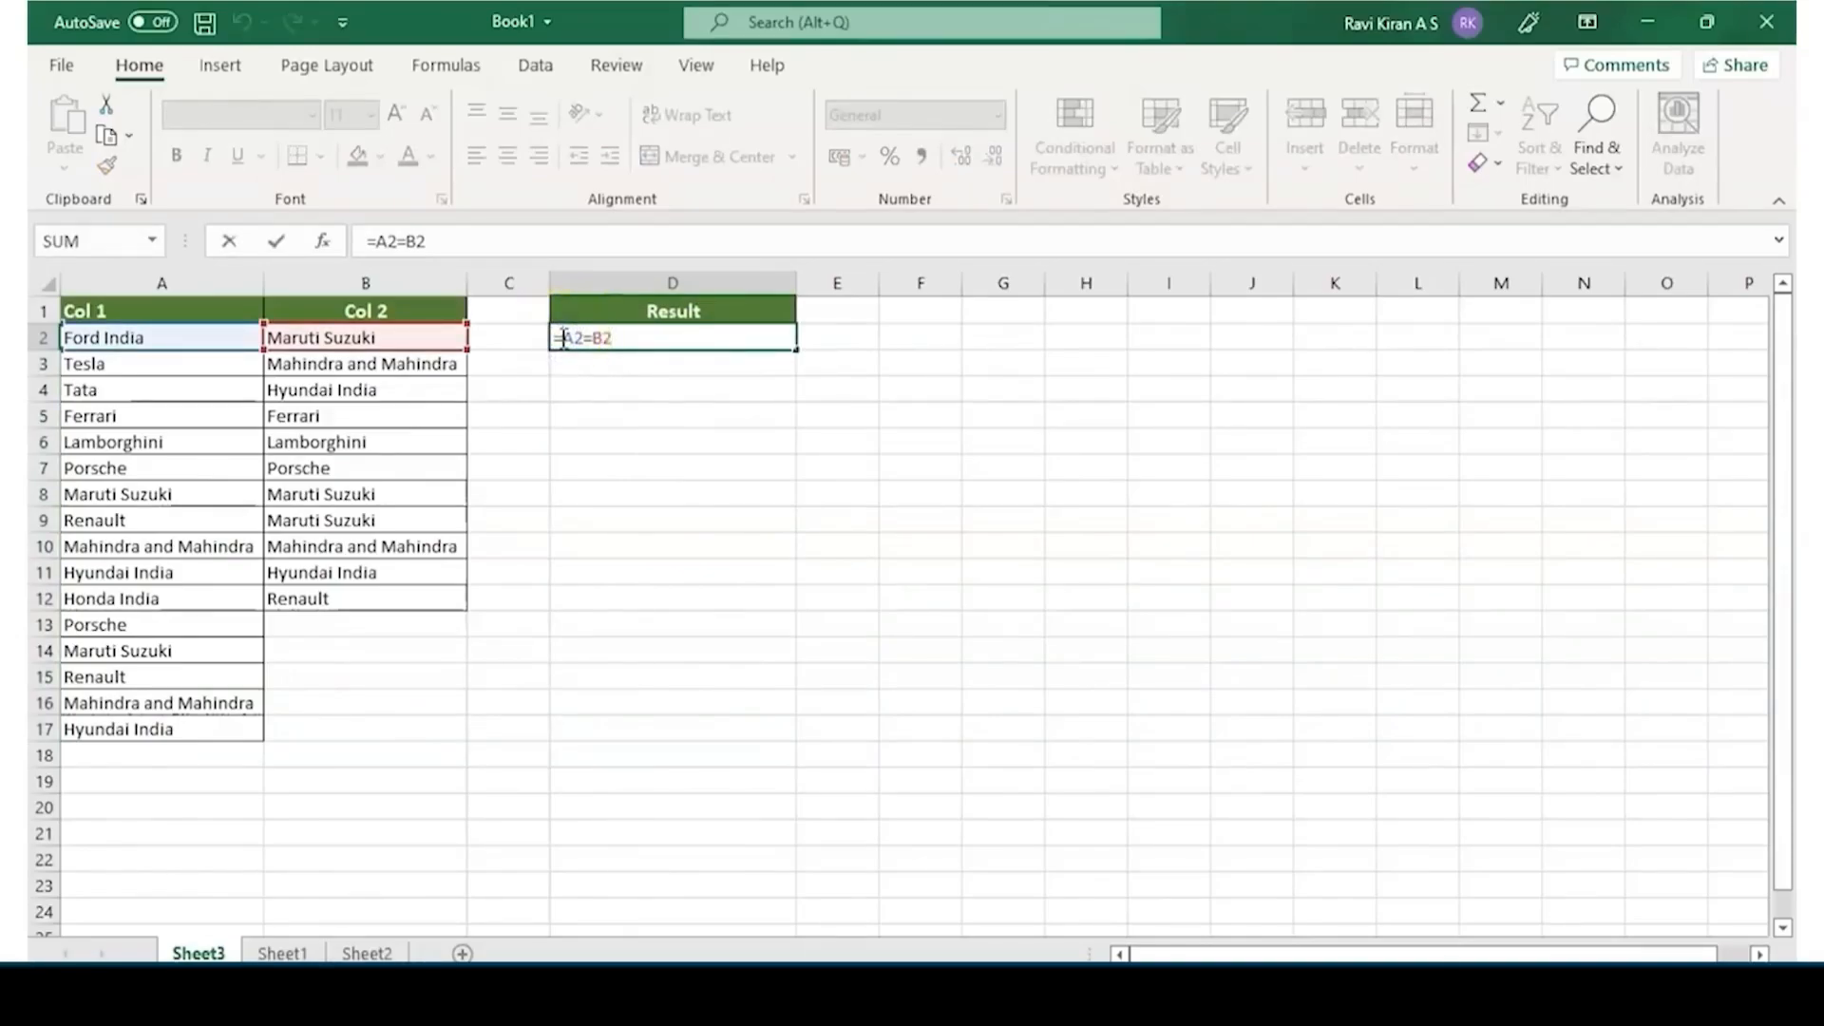
{"action": "type", "text": "IF"}
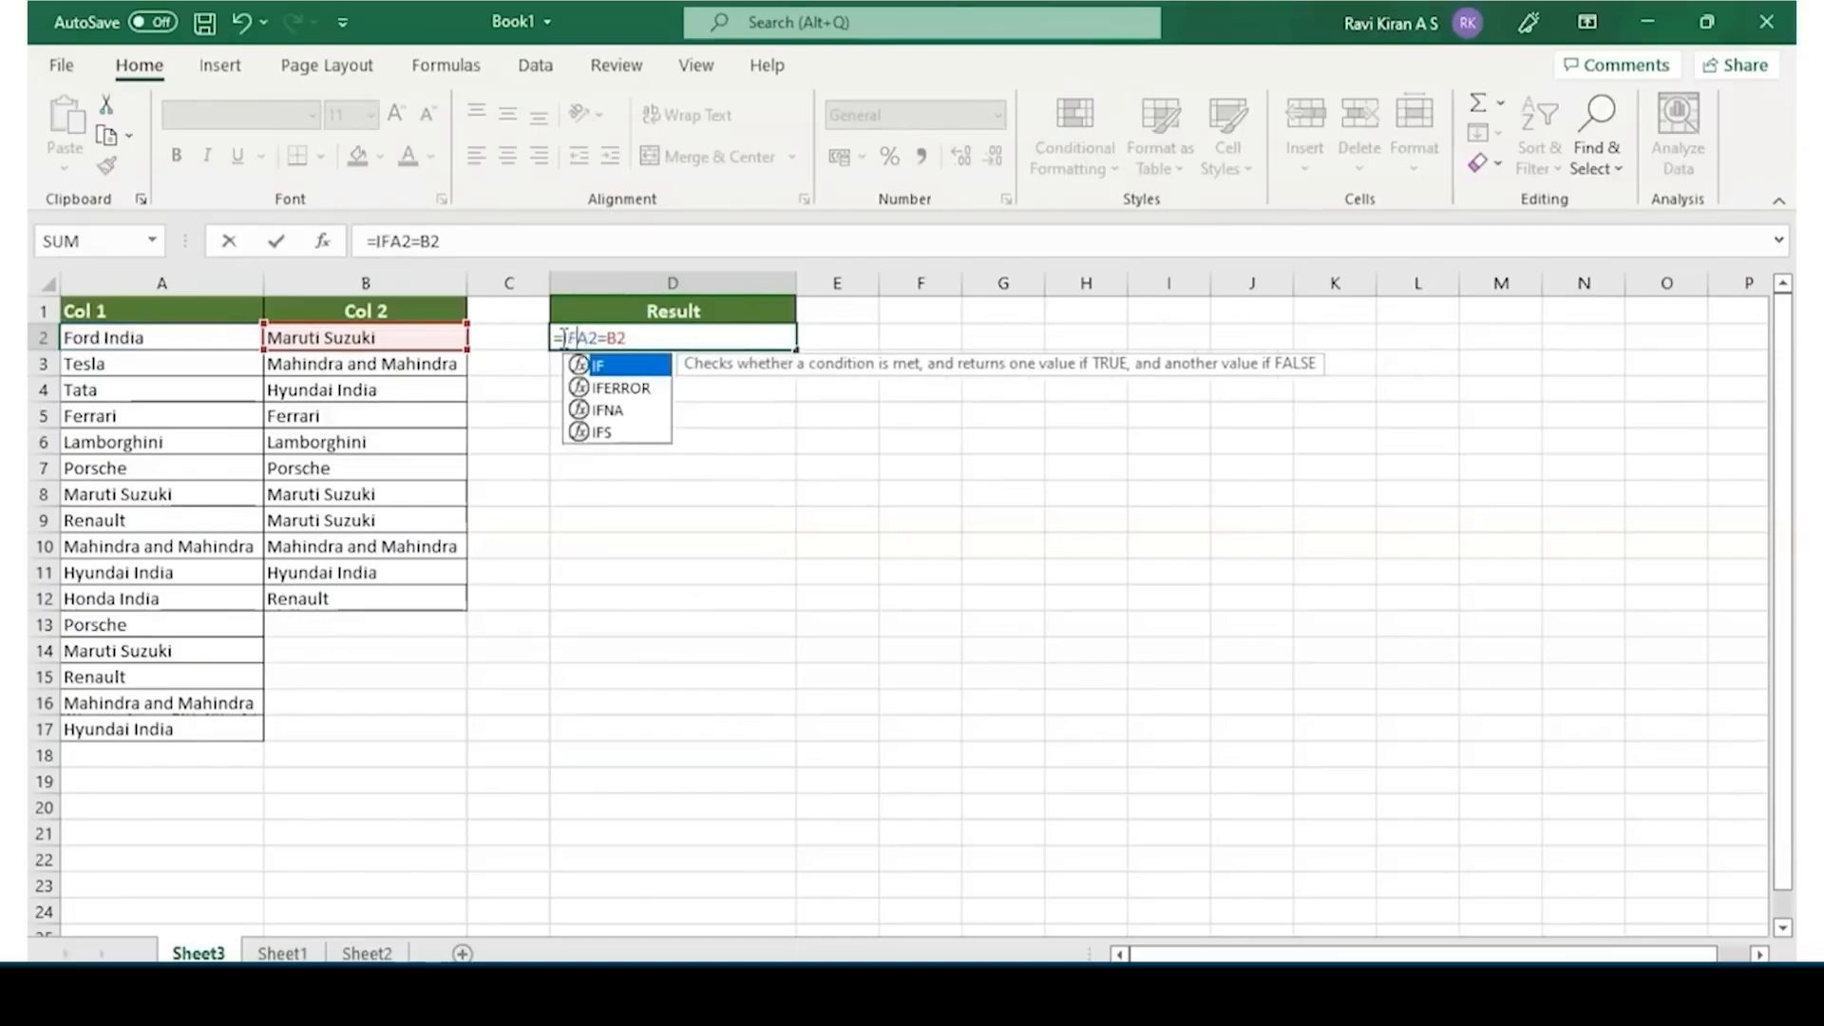
{"action": "type", "text": "("}
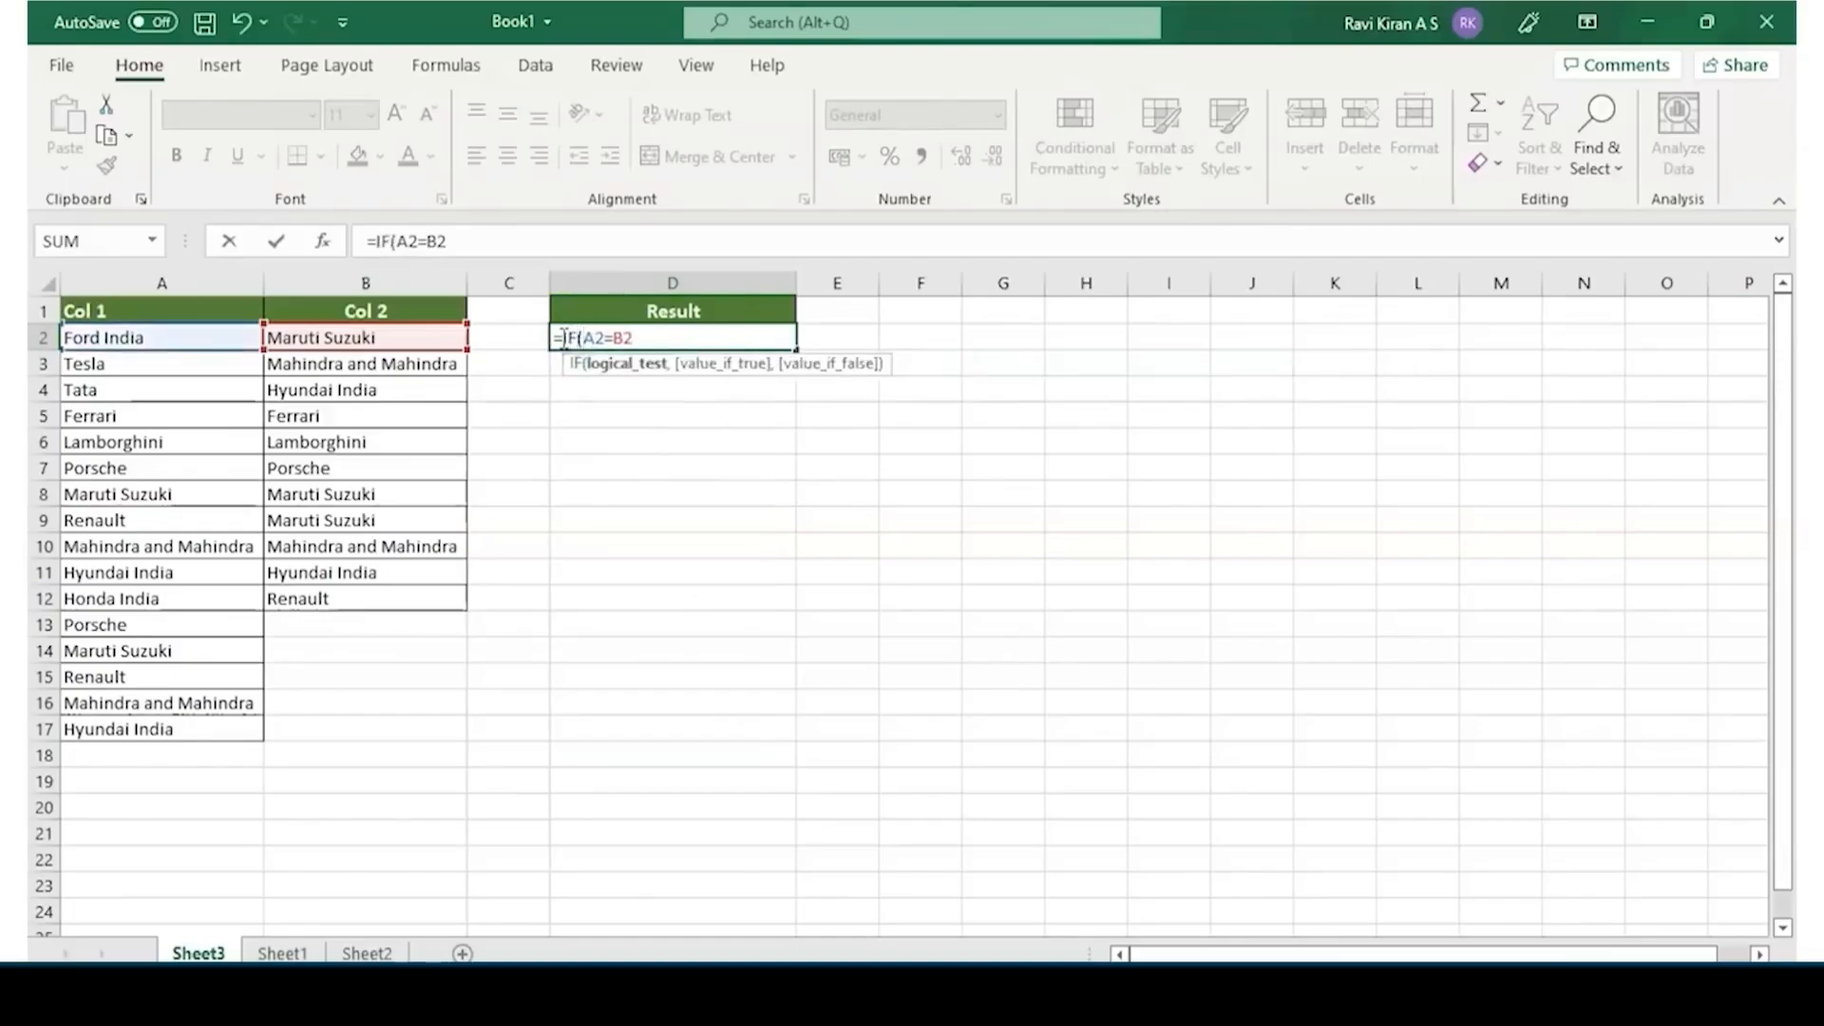
{"action": "key", "text": "Right"}
{"action": "key", "text": "Right"}
{"action": "key", "text": "Right"}
{"action": "key", "text": "Right"}
{"action": "key", "text": "Right"}
{"action": "type", "text": ","}
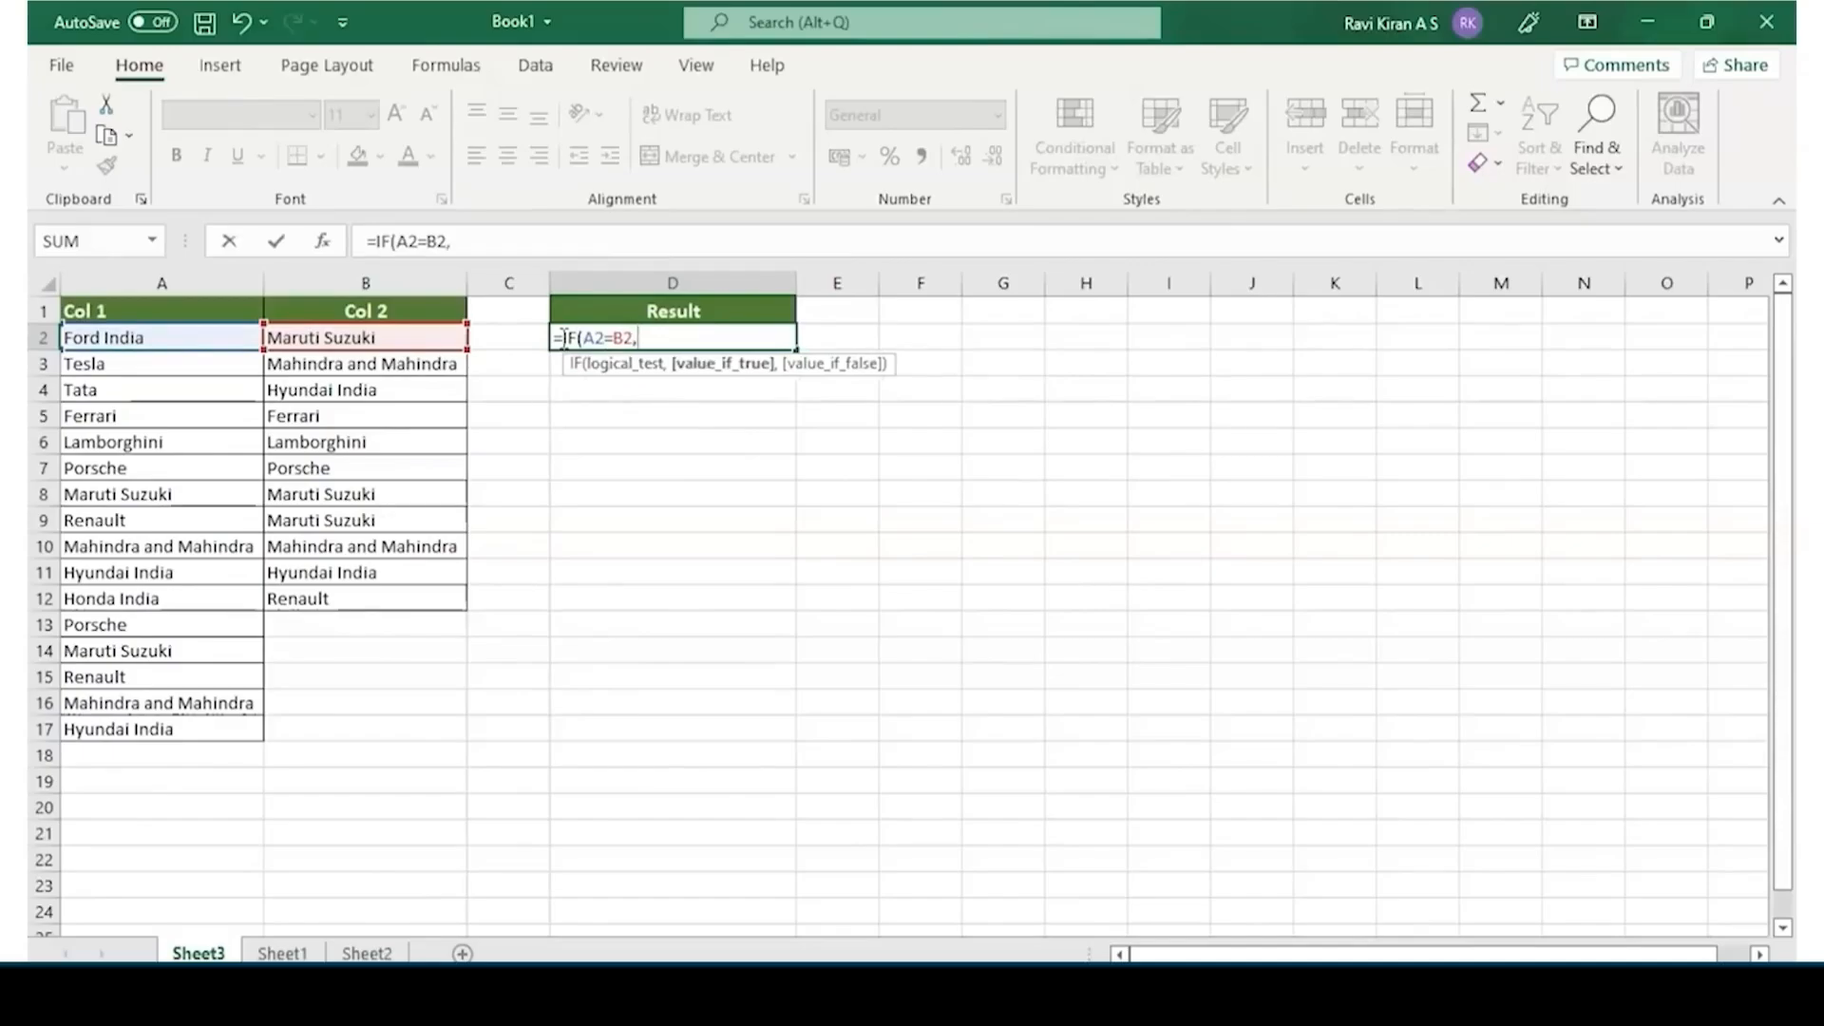
{"action": "type", "text": "\"Found\", \"Not"}
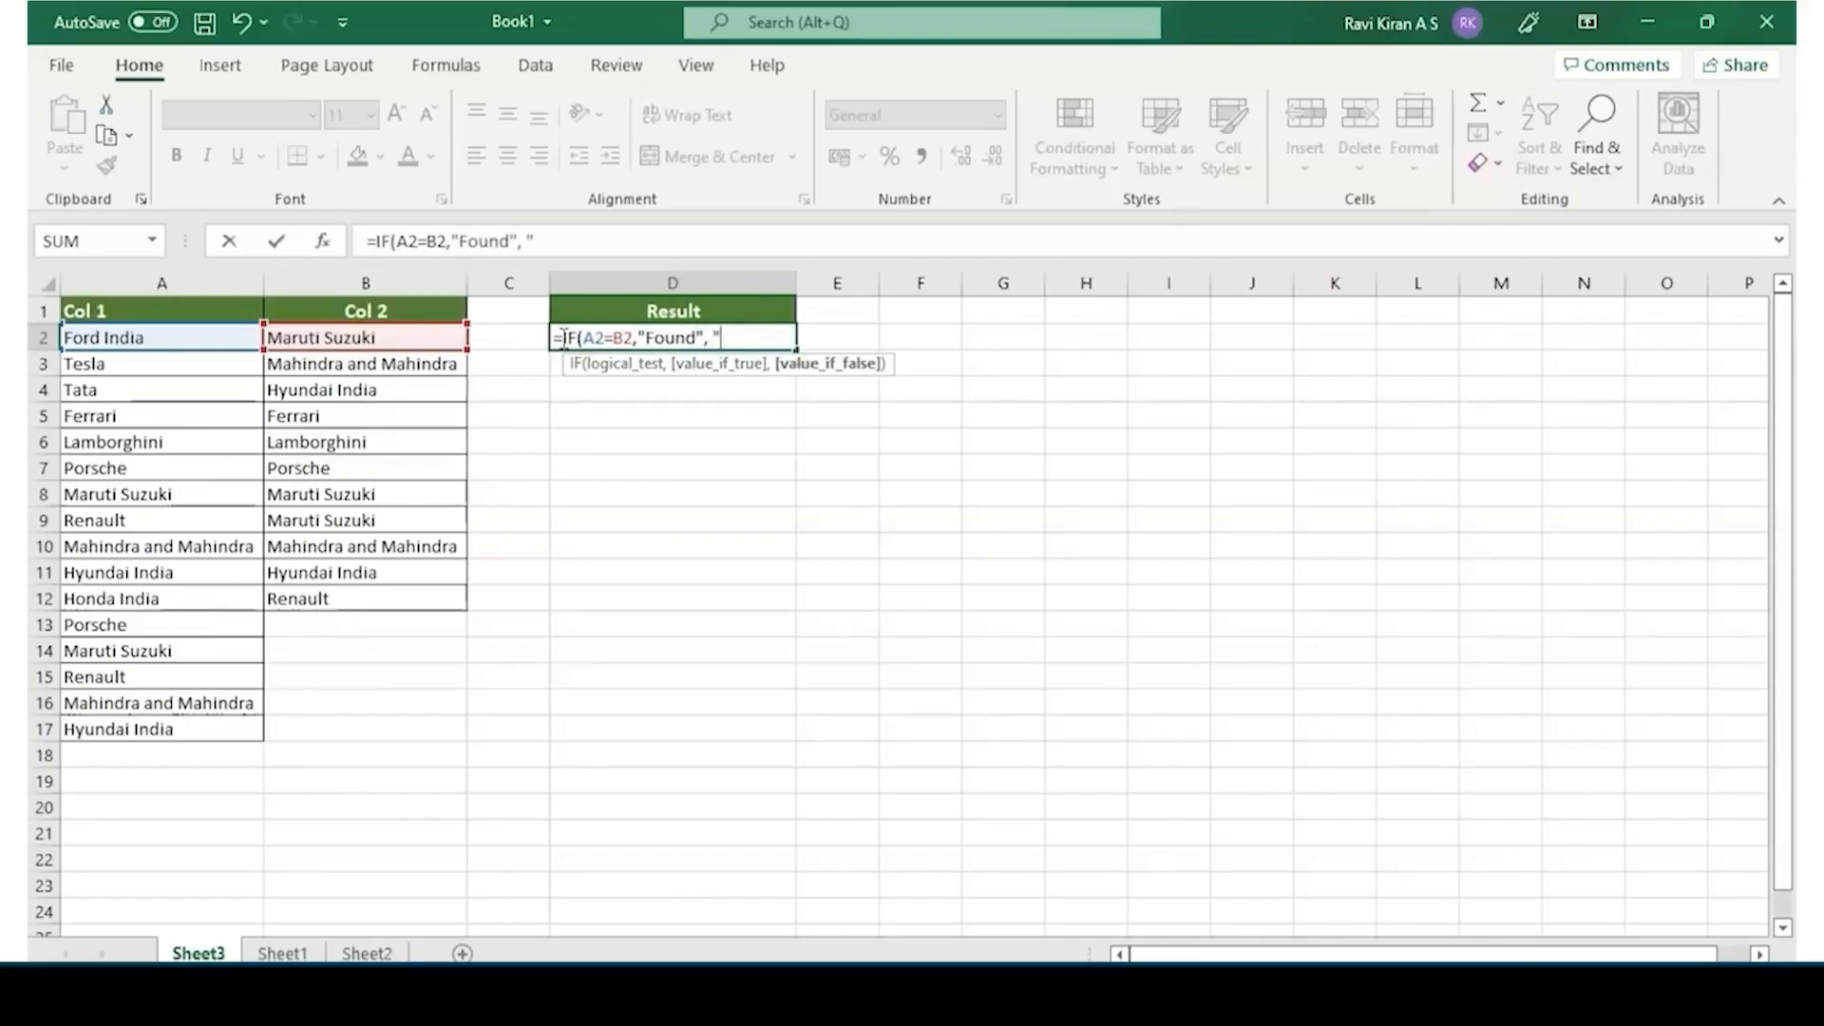
{"action": "type", "text": " Found\")"}
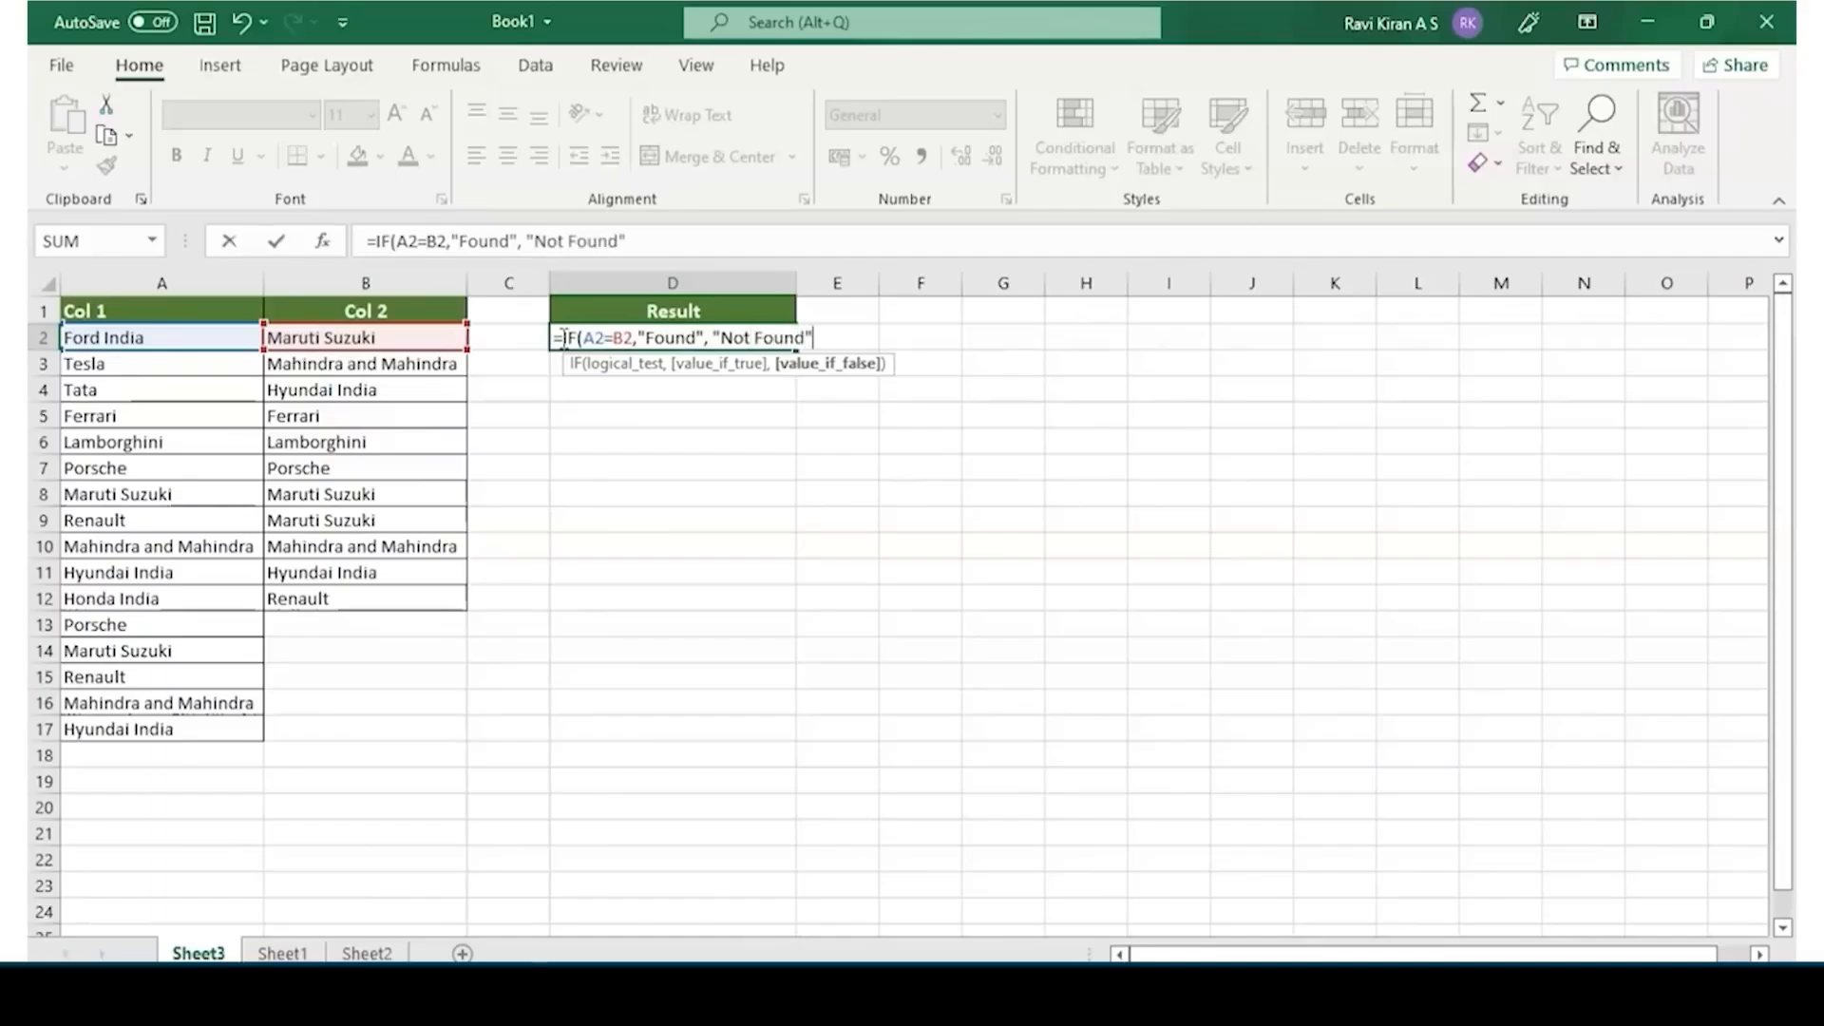
Complete the IF formula in D2 with "Found" for a match and "Not Found" otherwise
{"action": "key", "text": "Return"}
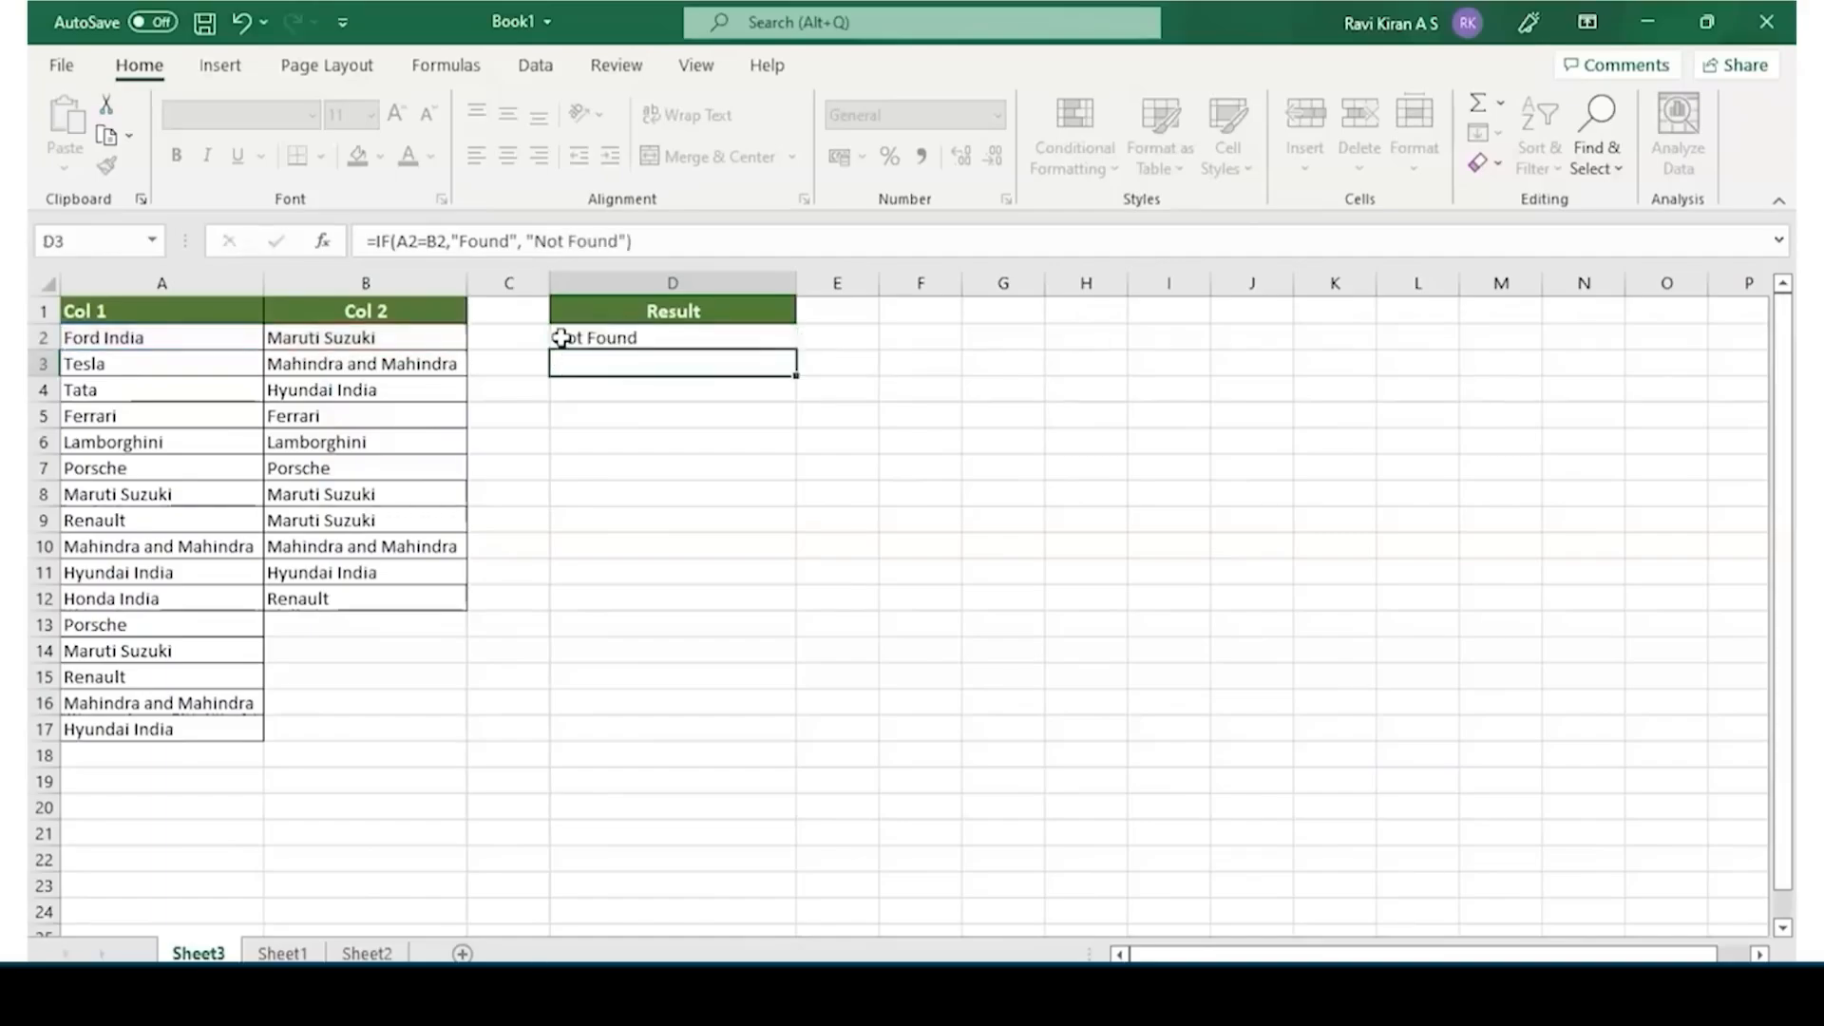
Fill the IF formula from D2 down the Result column to D17
{"action": "left_click", "coordinate": [648, 335]}
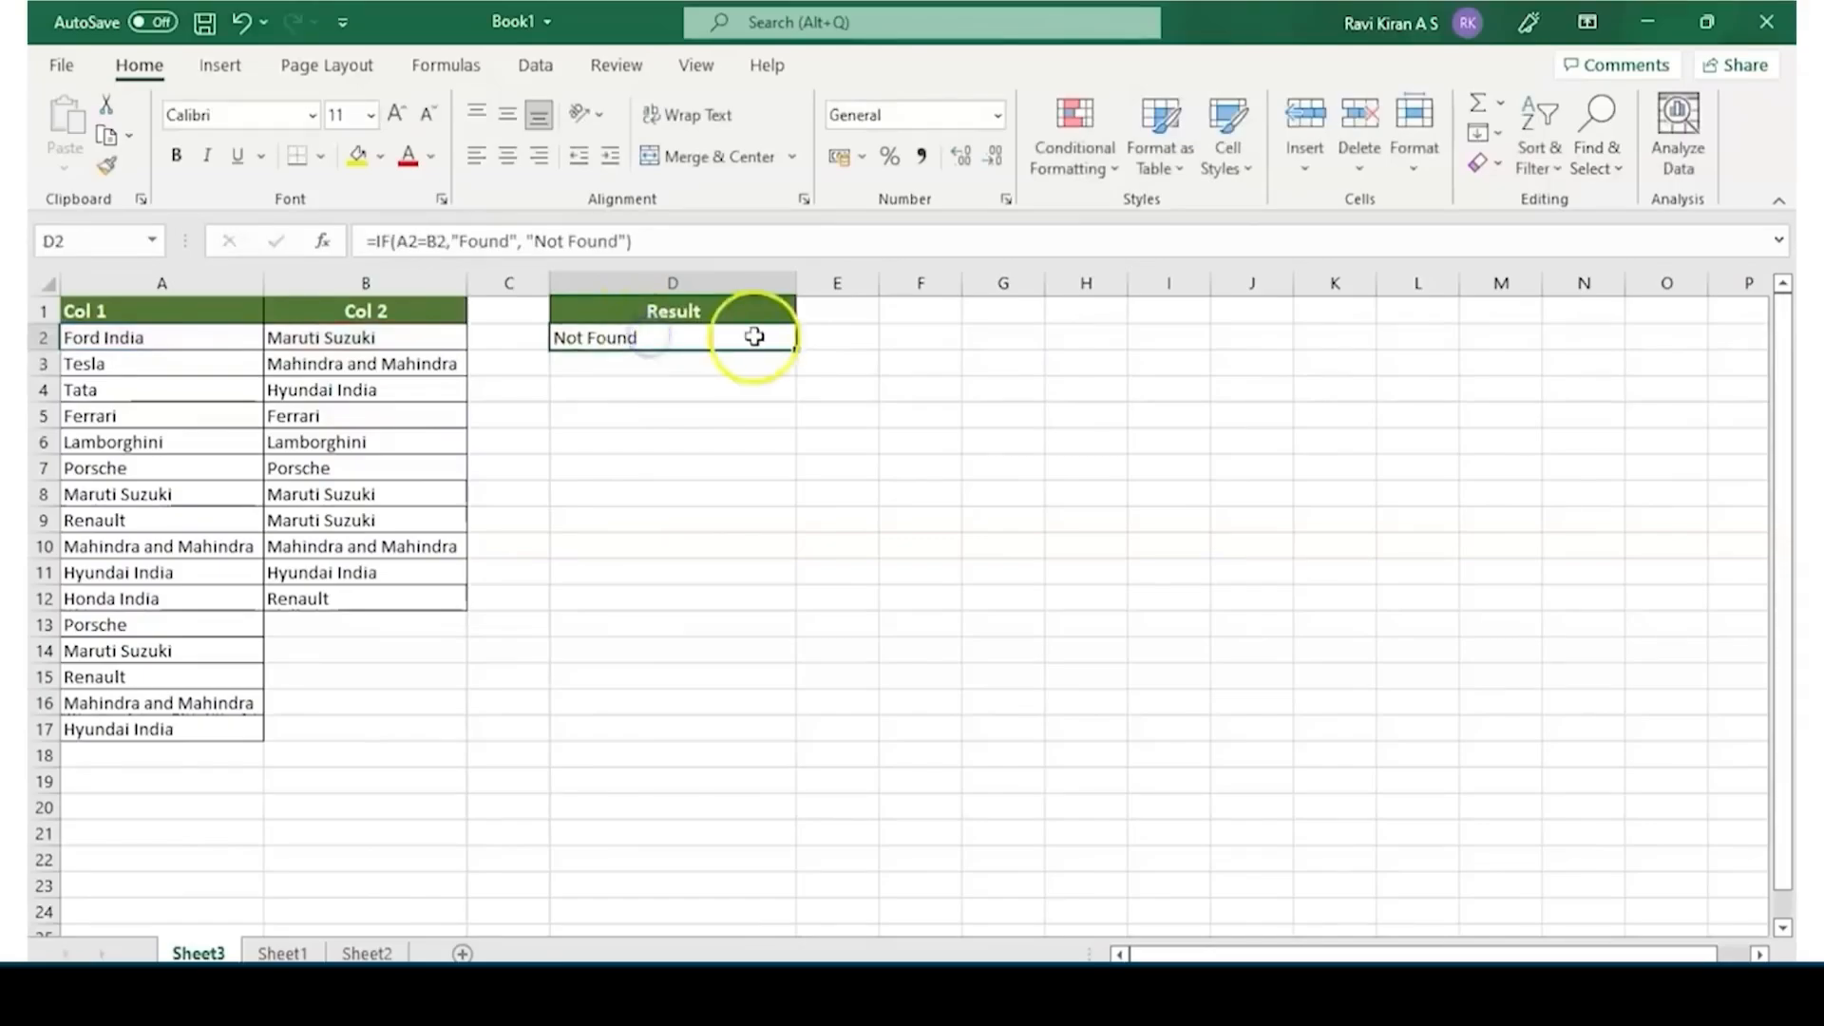
{"action": "left_click_drag", "start_coordinate": [796, 349], "coordinate": [798, 743]}
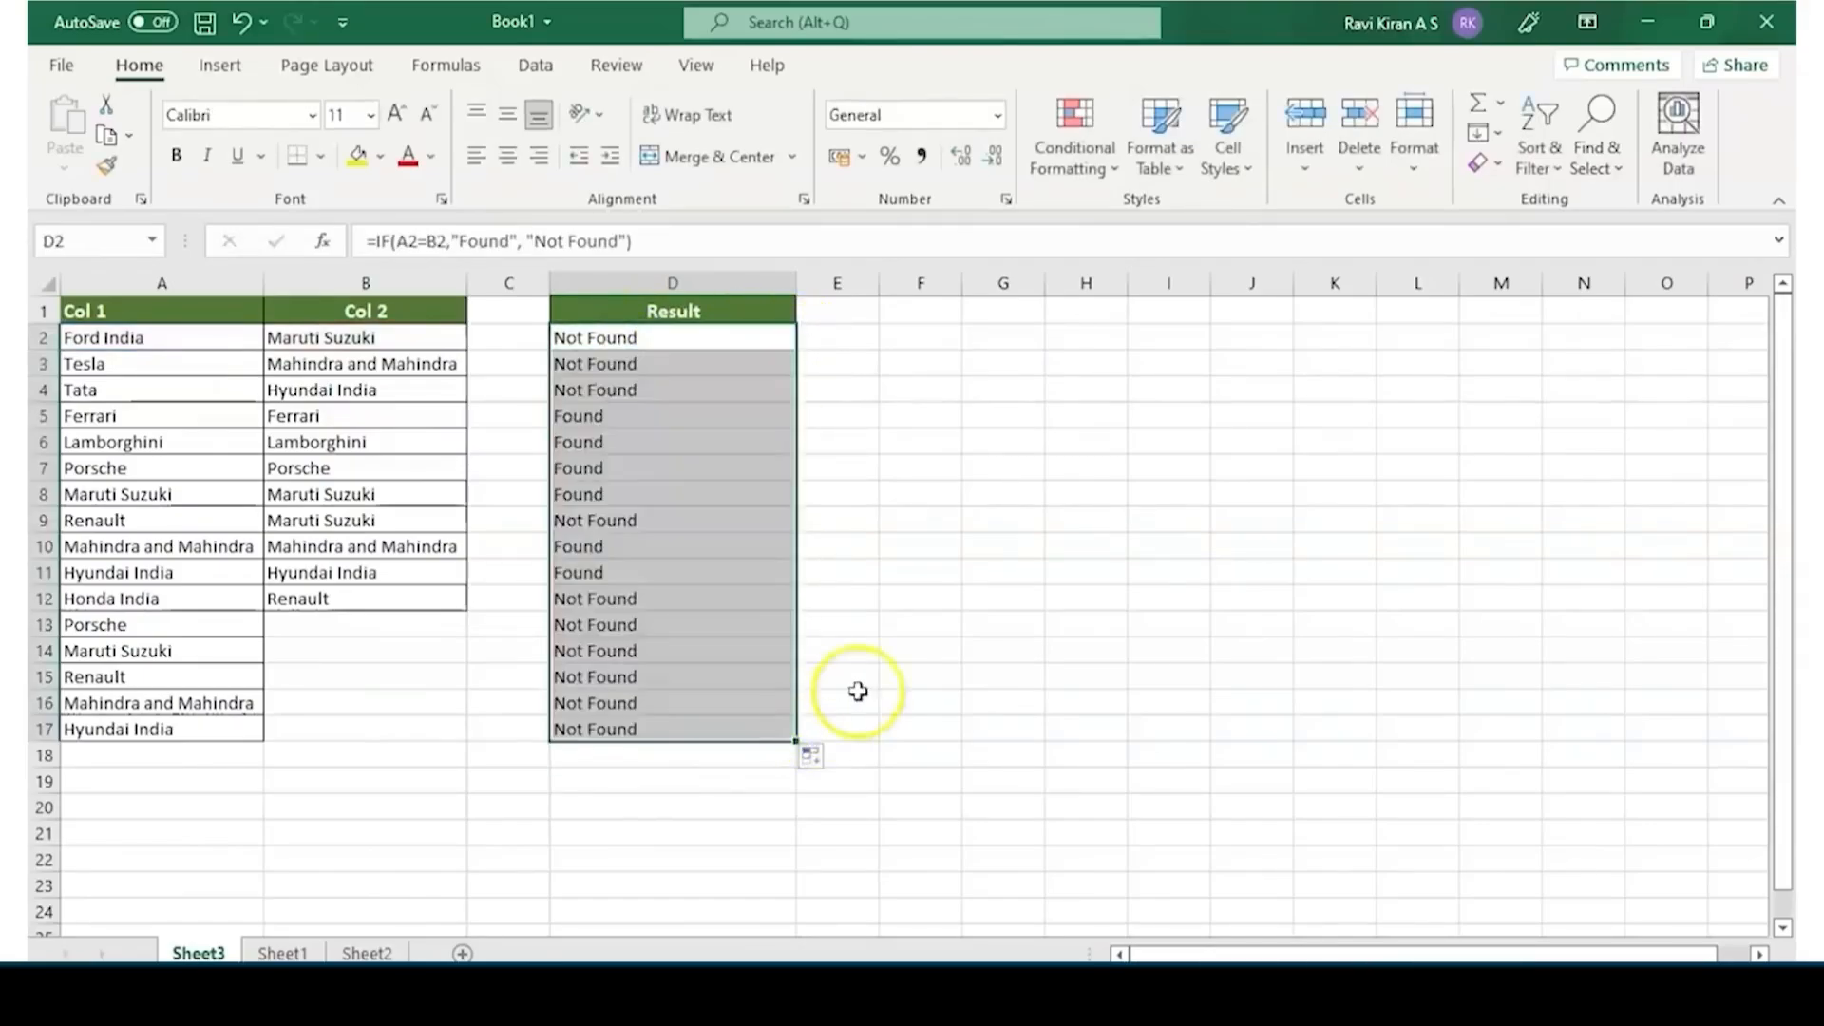
{"action": "scroll", "coordinate": [754, 411], "scroll_direction": "right", "scroll_amount": 1}
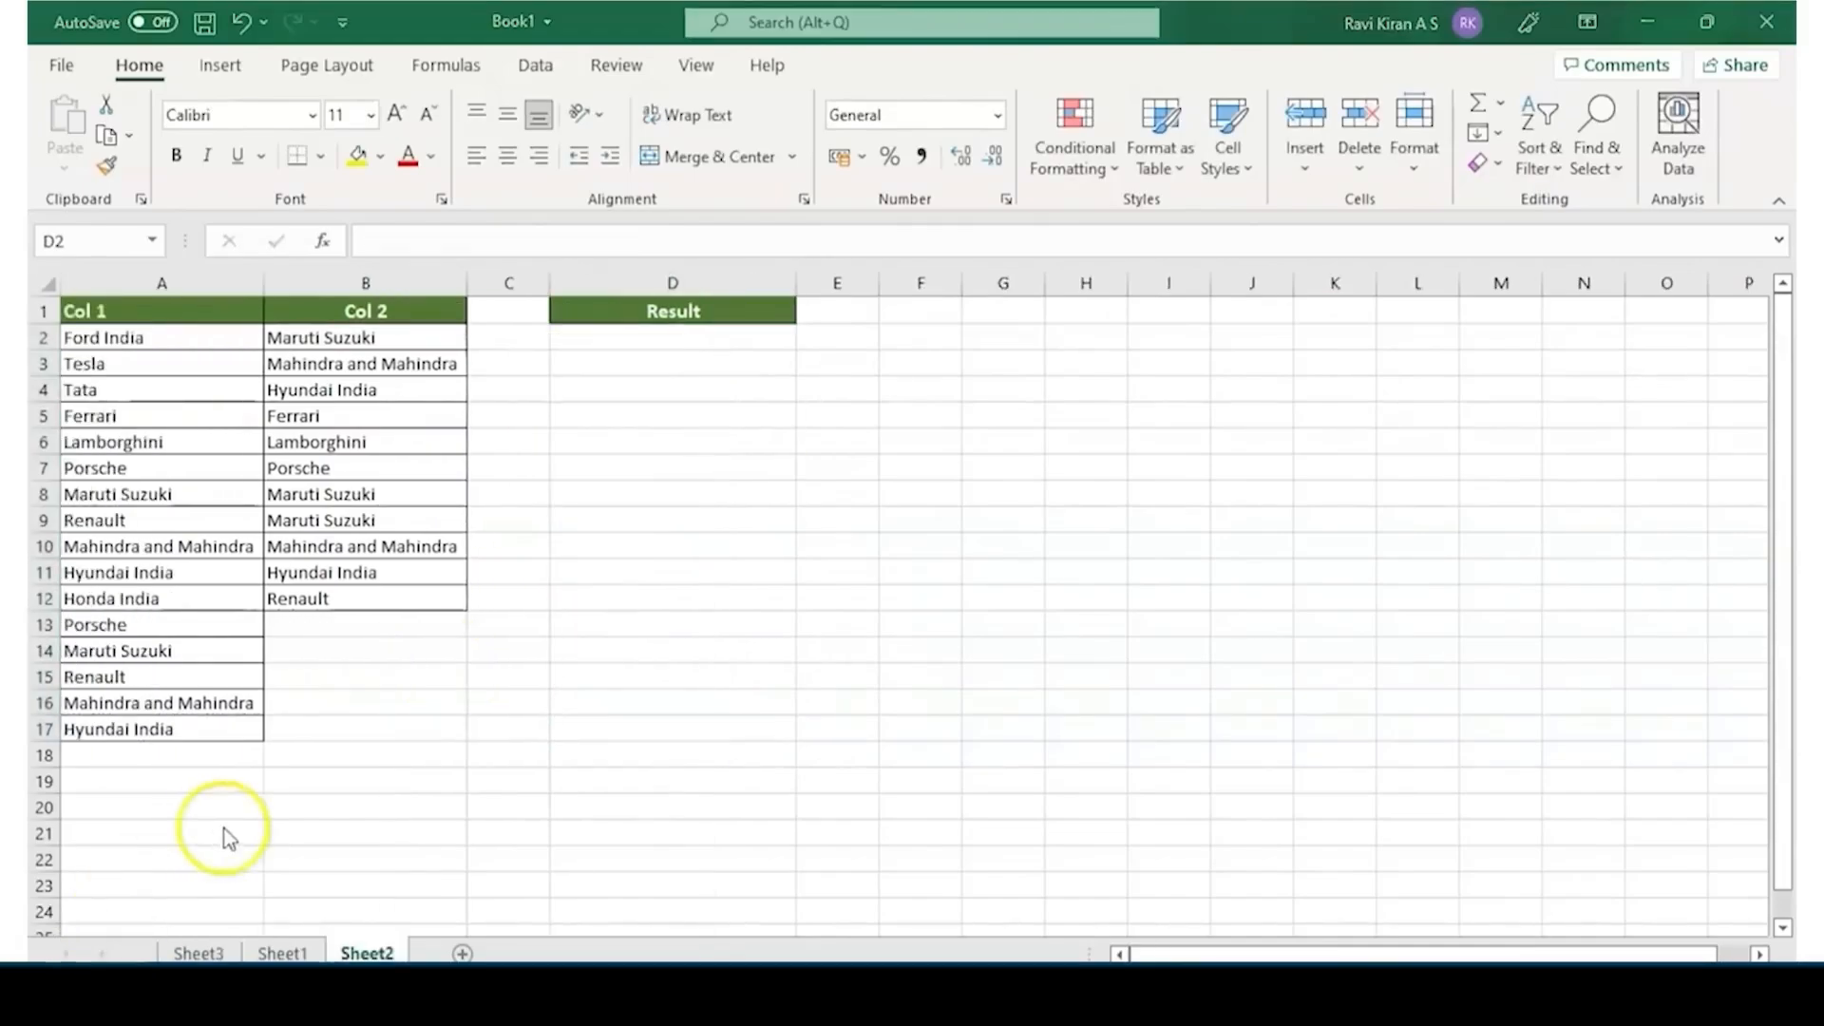
Switch to Sheet2
{"action": "left_click", "coordinate": [239, 819]}
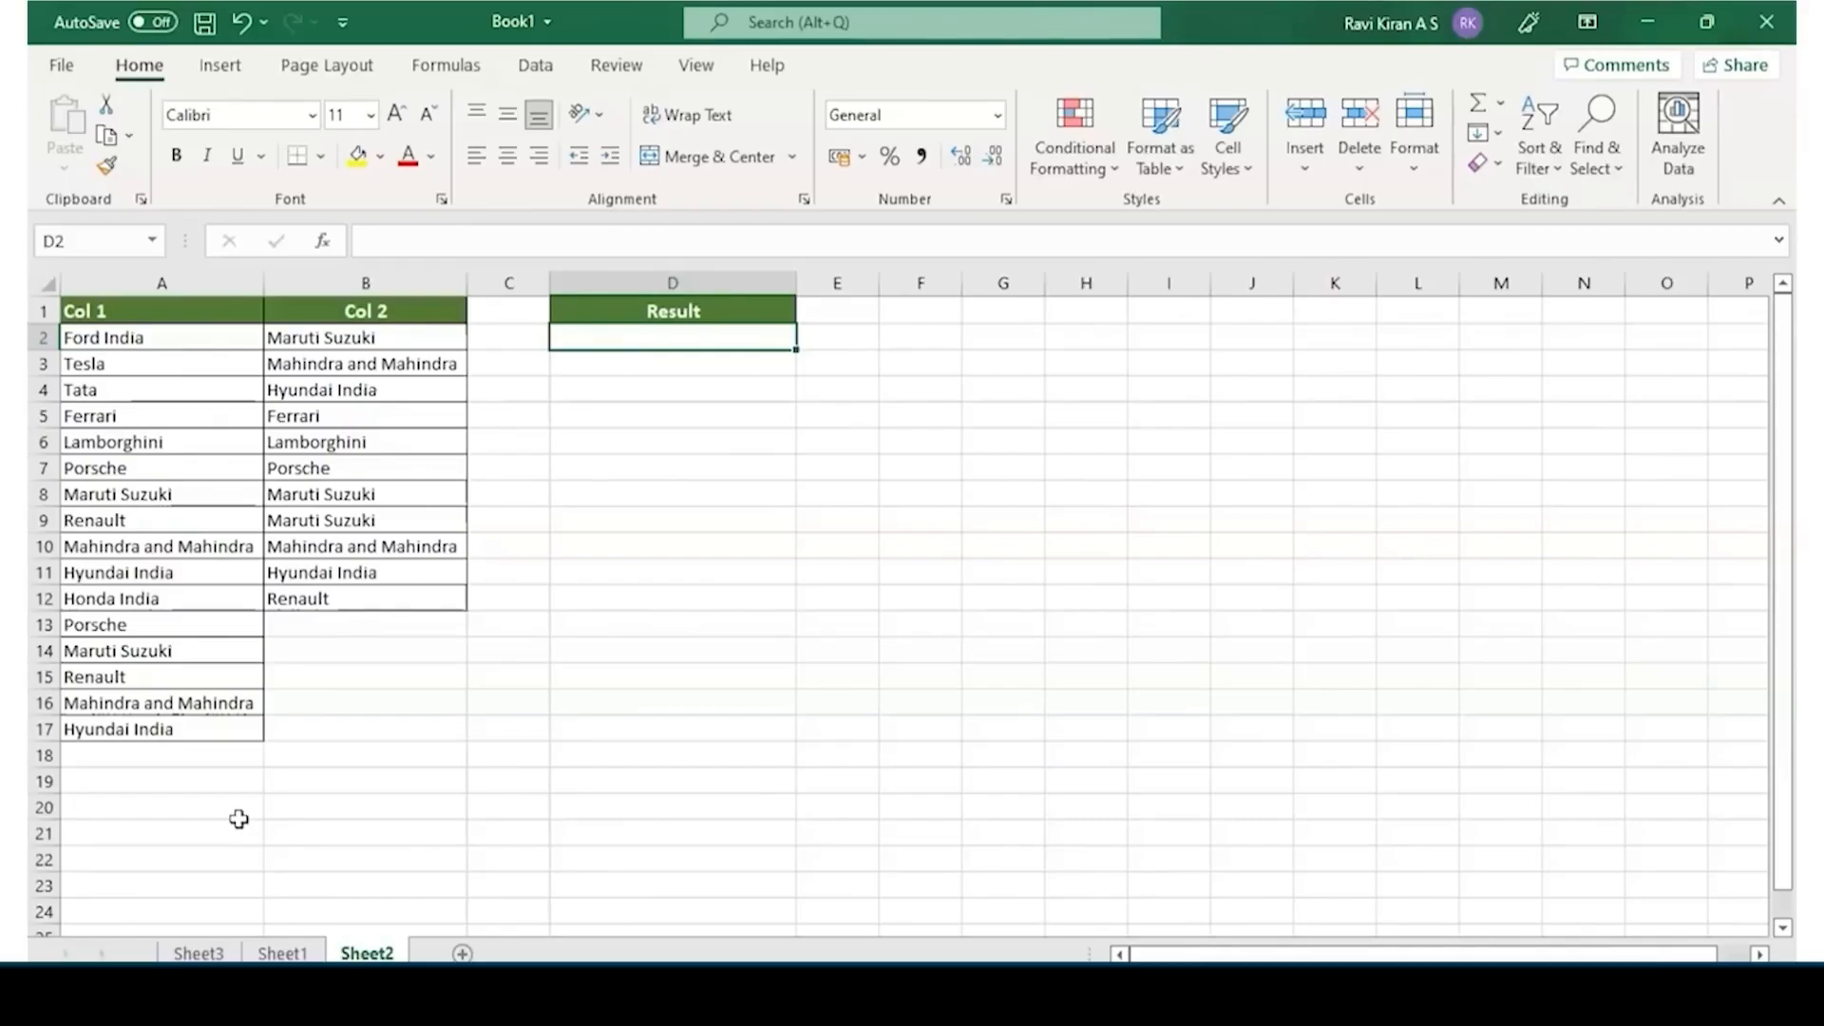
Start a VLOOKUP formula in D2 with B2 as the lookup value
{"action": "left_click", "coordinate": [603, 339]}
{"action": "double_click", "coordinate": [603, 339]}
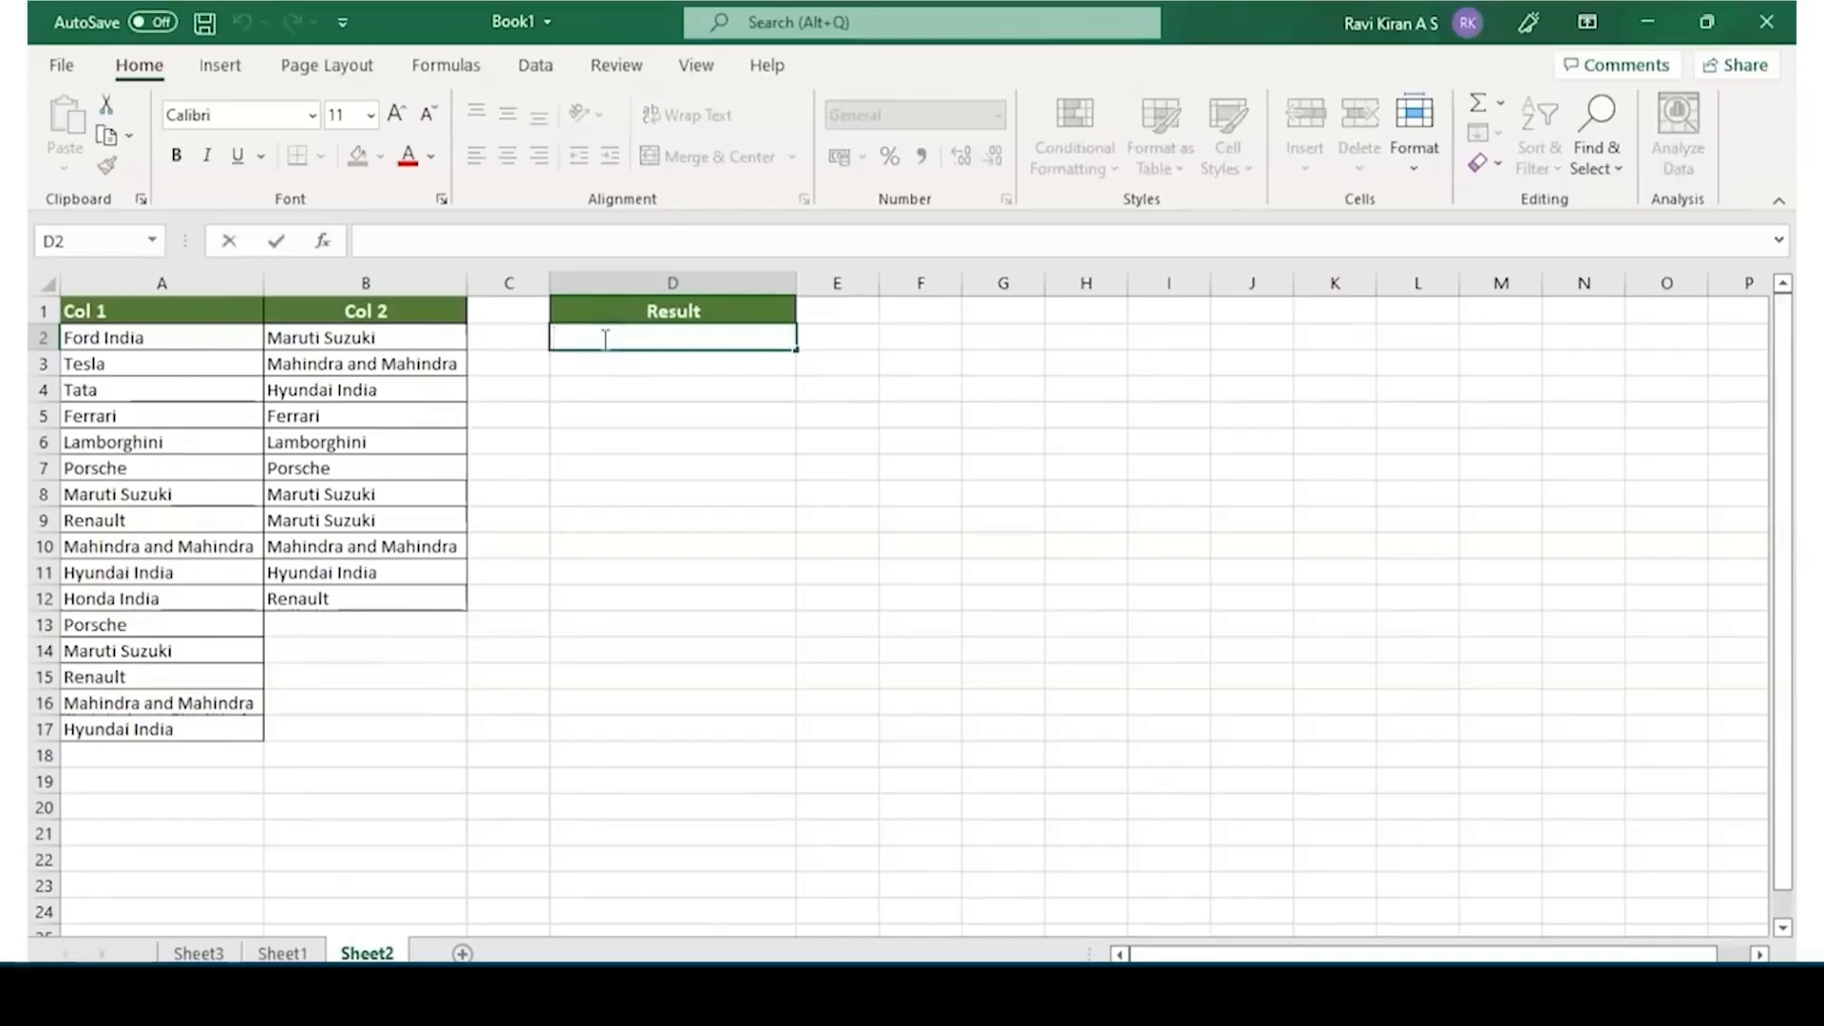
{"action": "type", "text": "=vloo"}
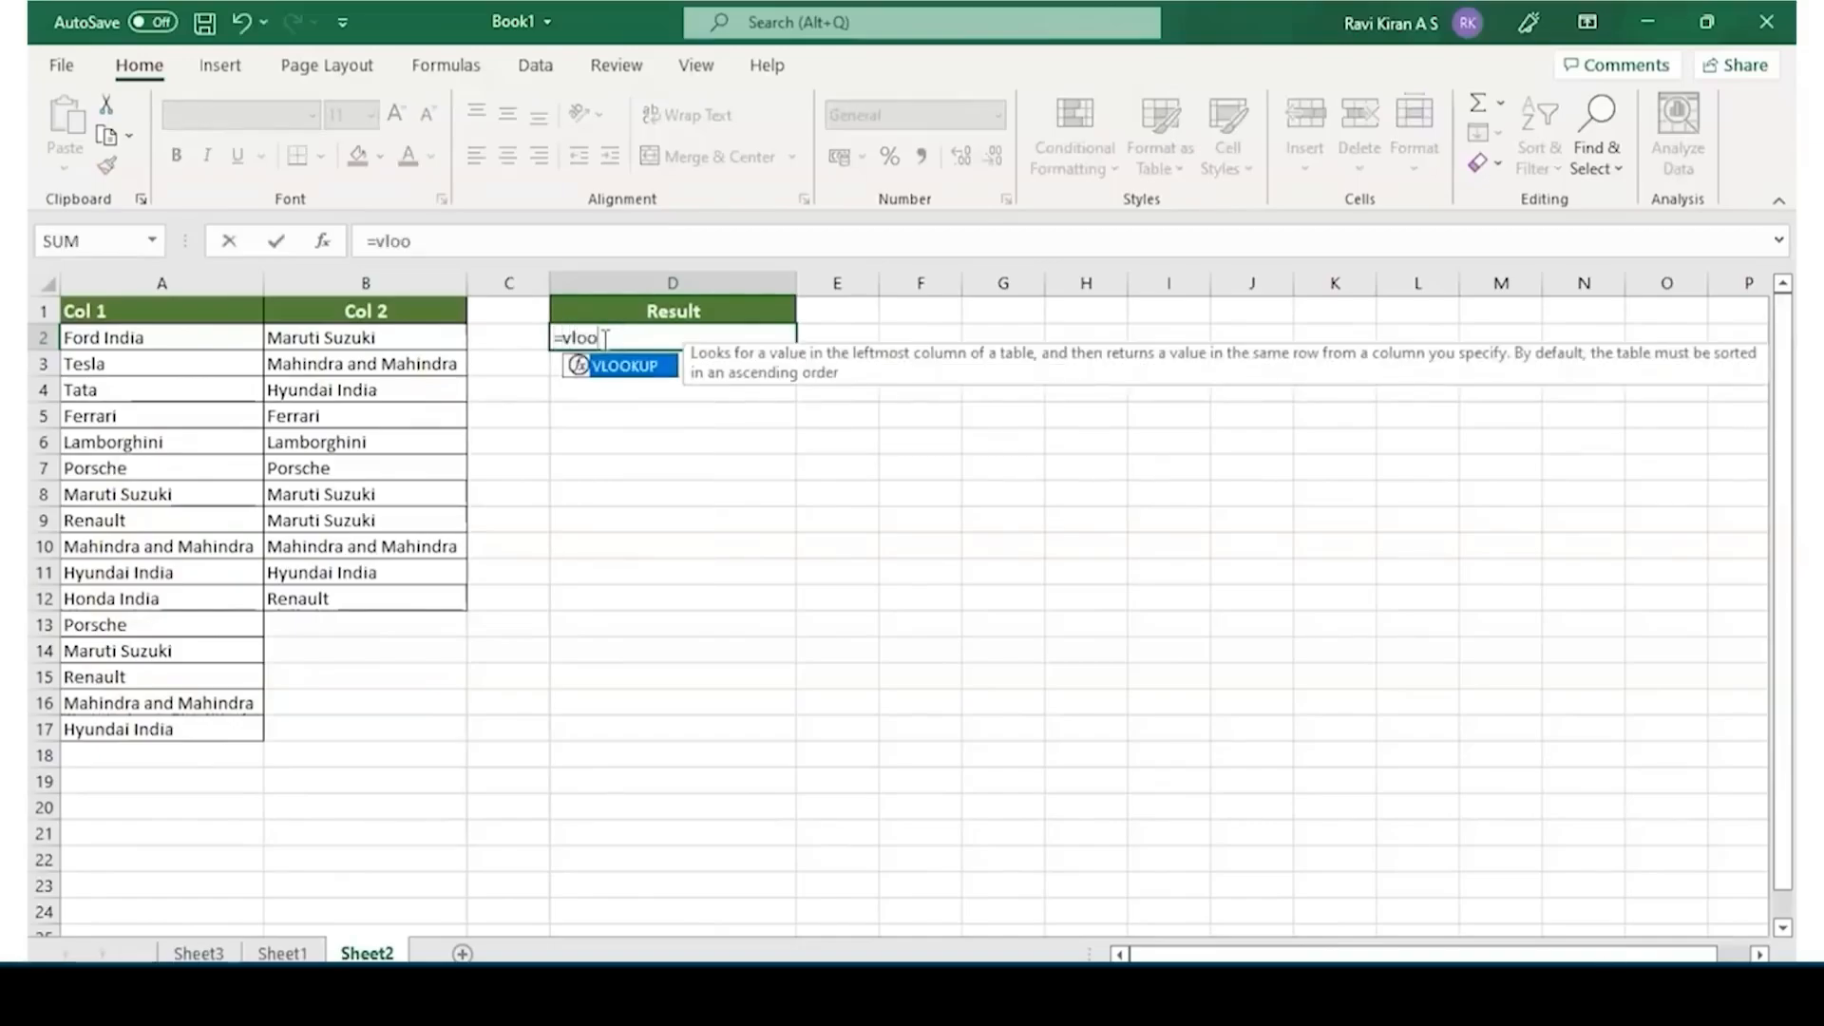
{"action": "key", "text": "Tab"}
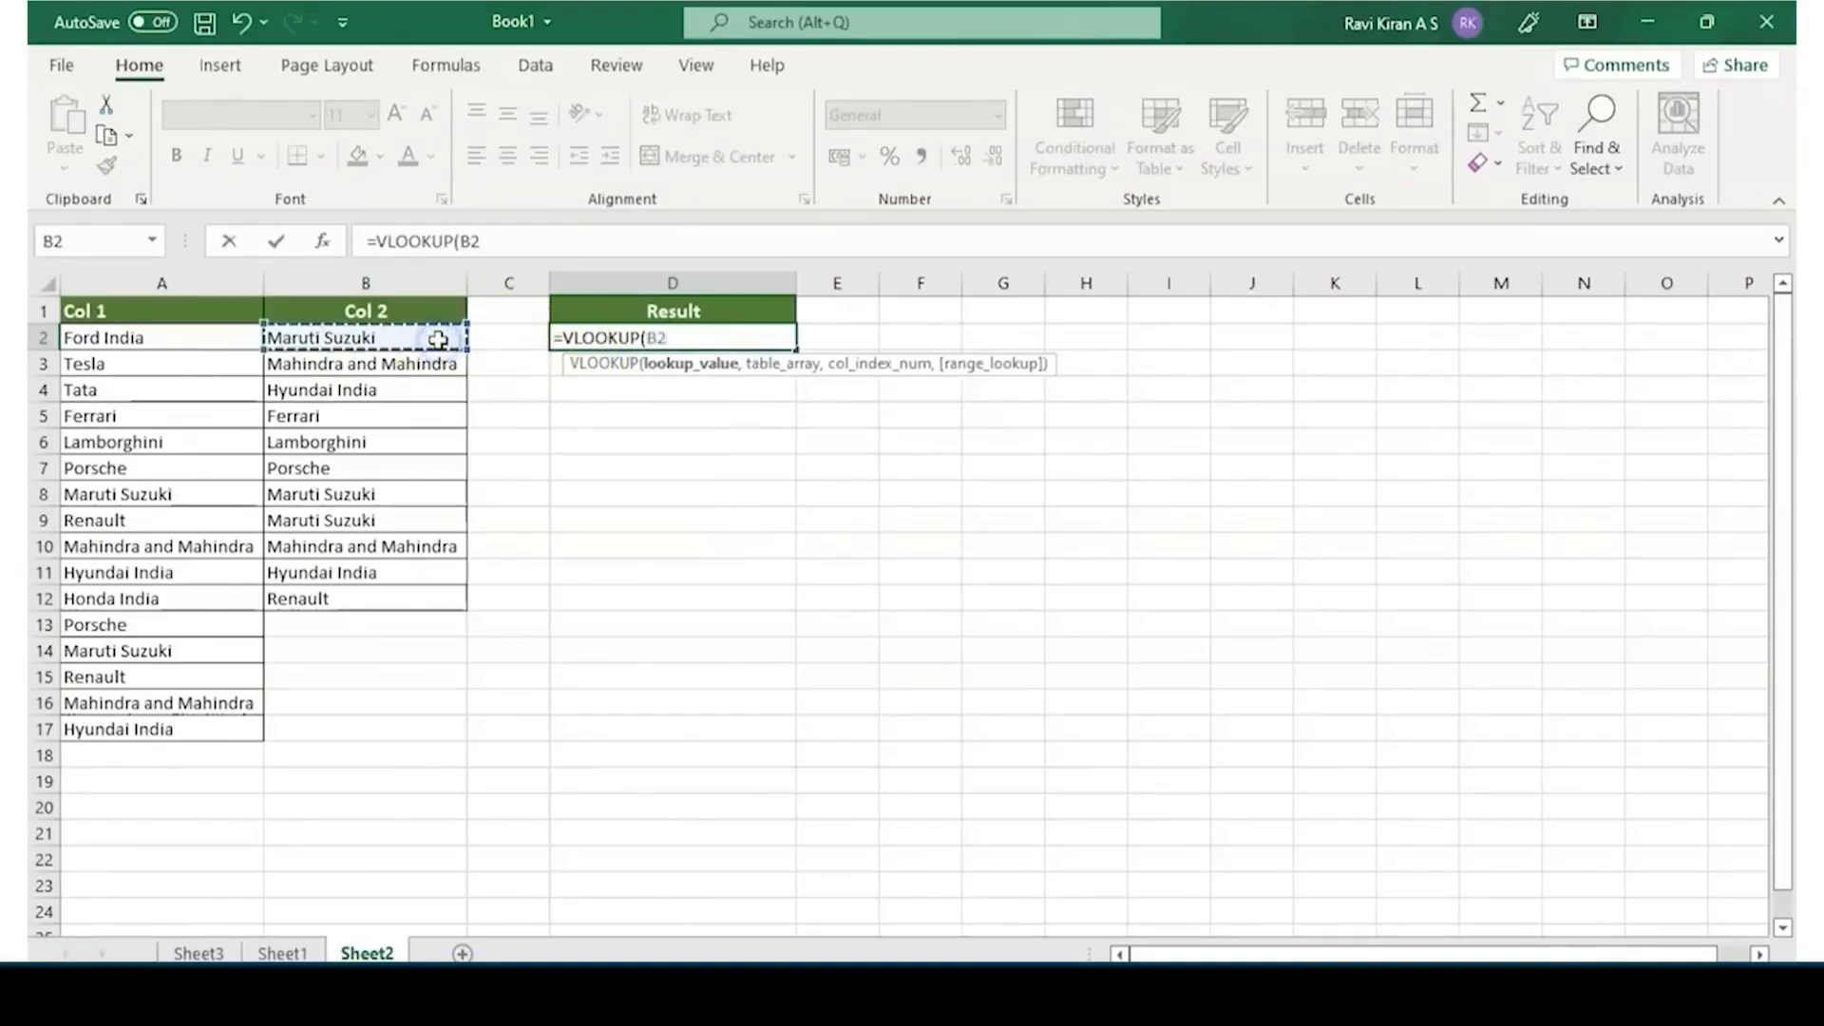
{"action": "type", "text": ","}
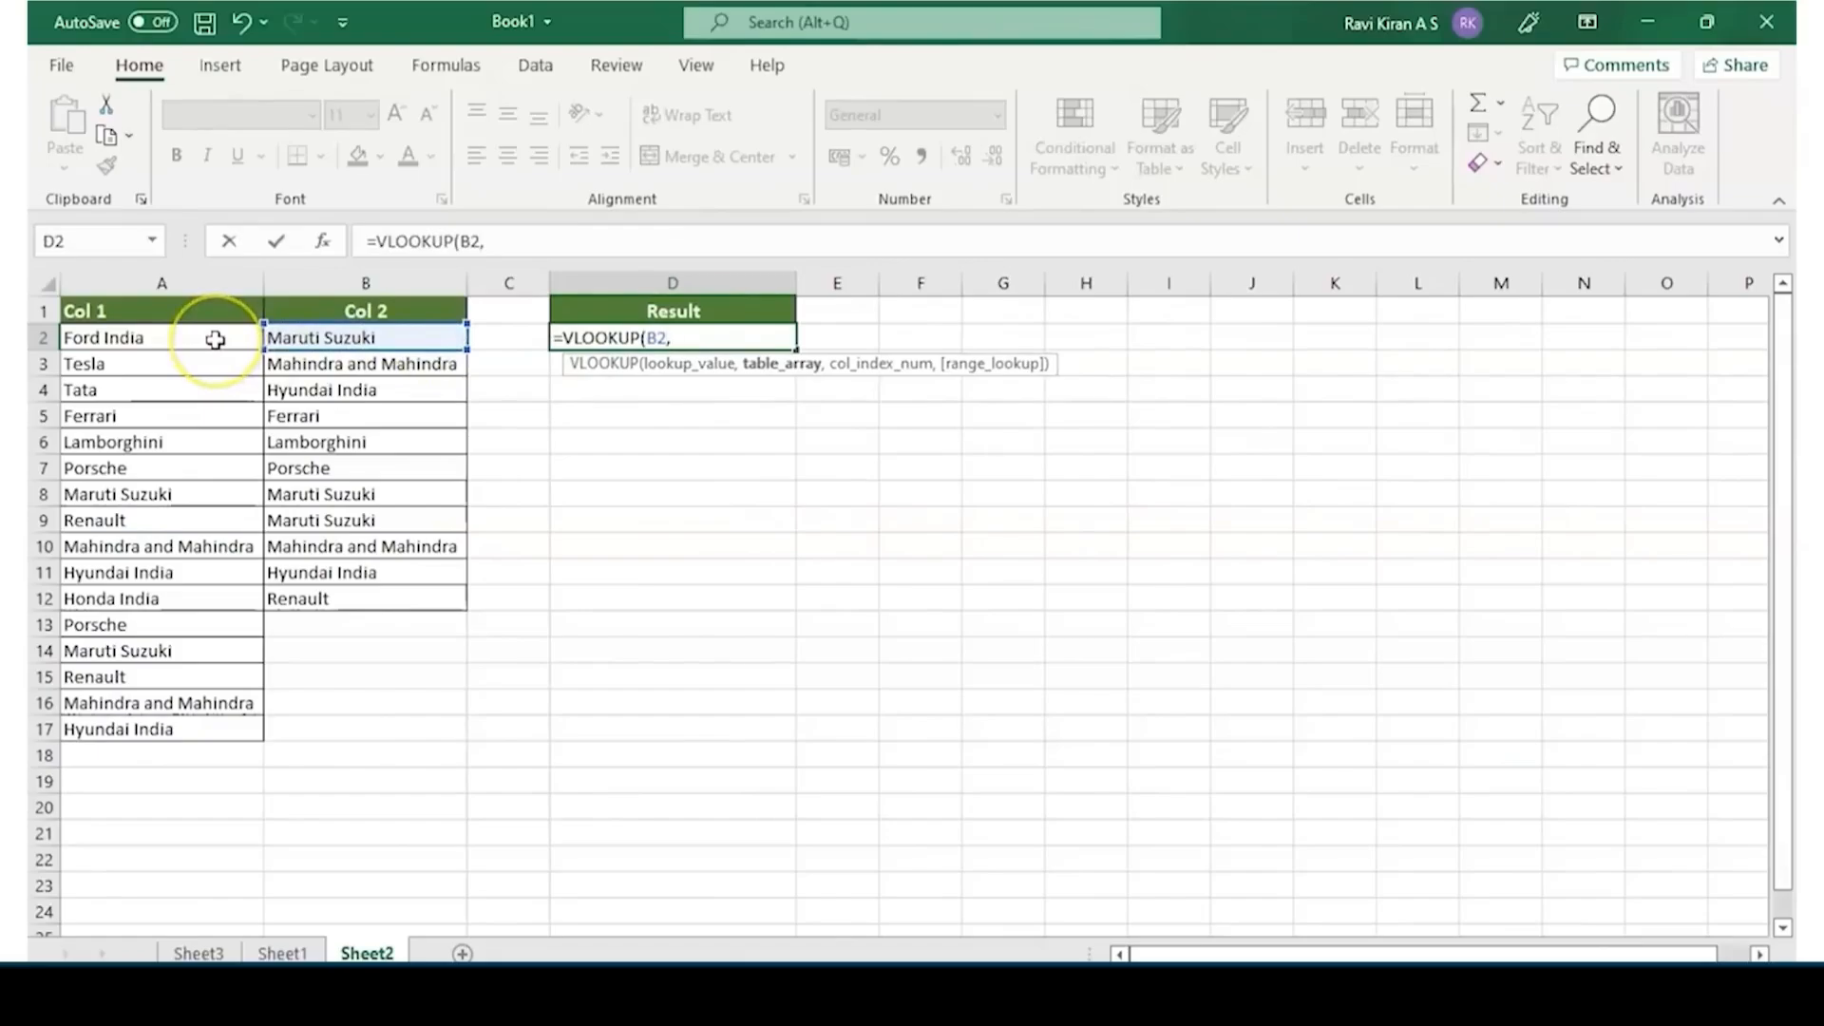
Complete the VLOOKUP in D2 with the absolute range $A$2:$A$17, column index 1 and exact match 0
{"action": "left_click_drag", "start_coordinate": [216, 339], "coordinate": [202, 726]}
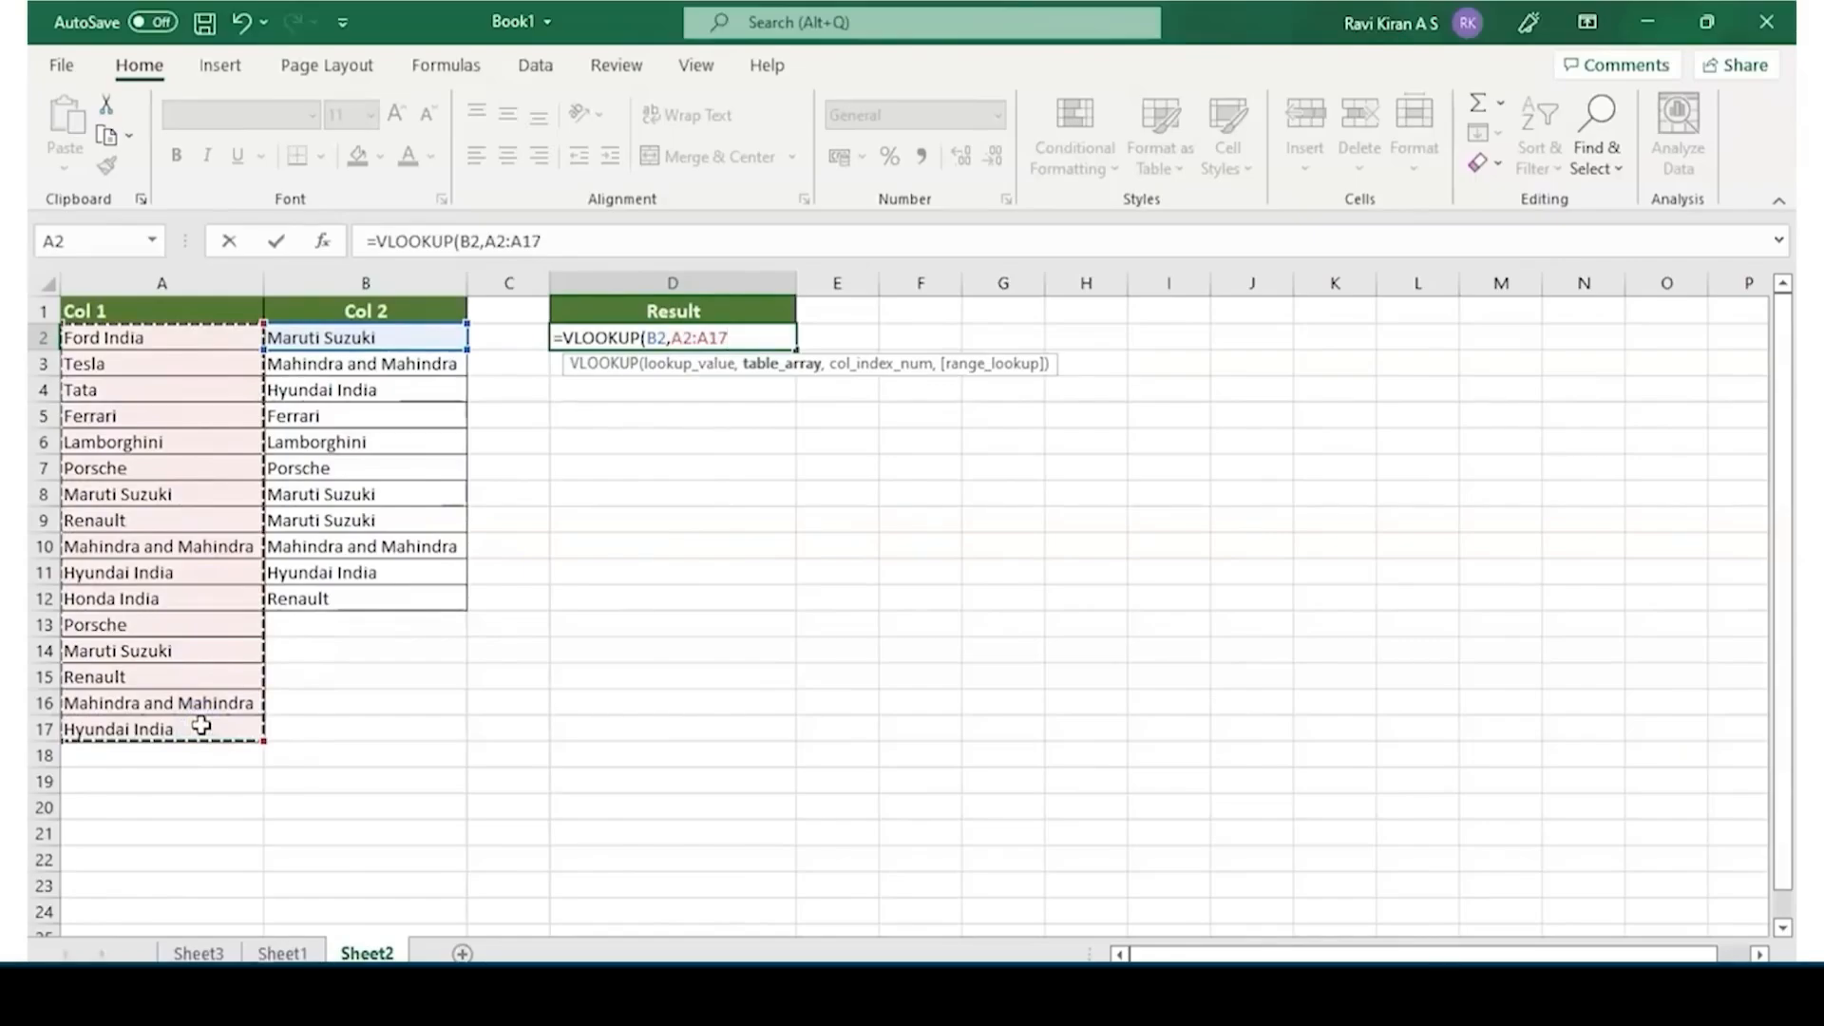
{"action": "key", "text": "F4"}
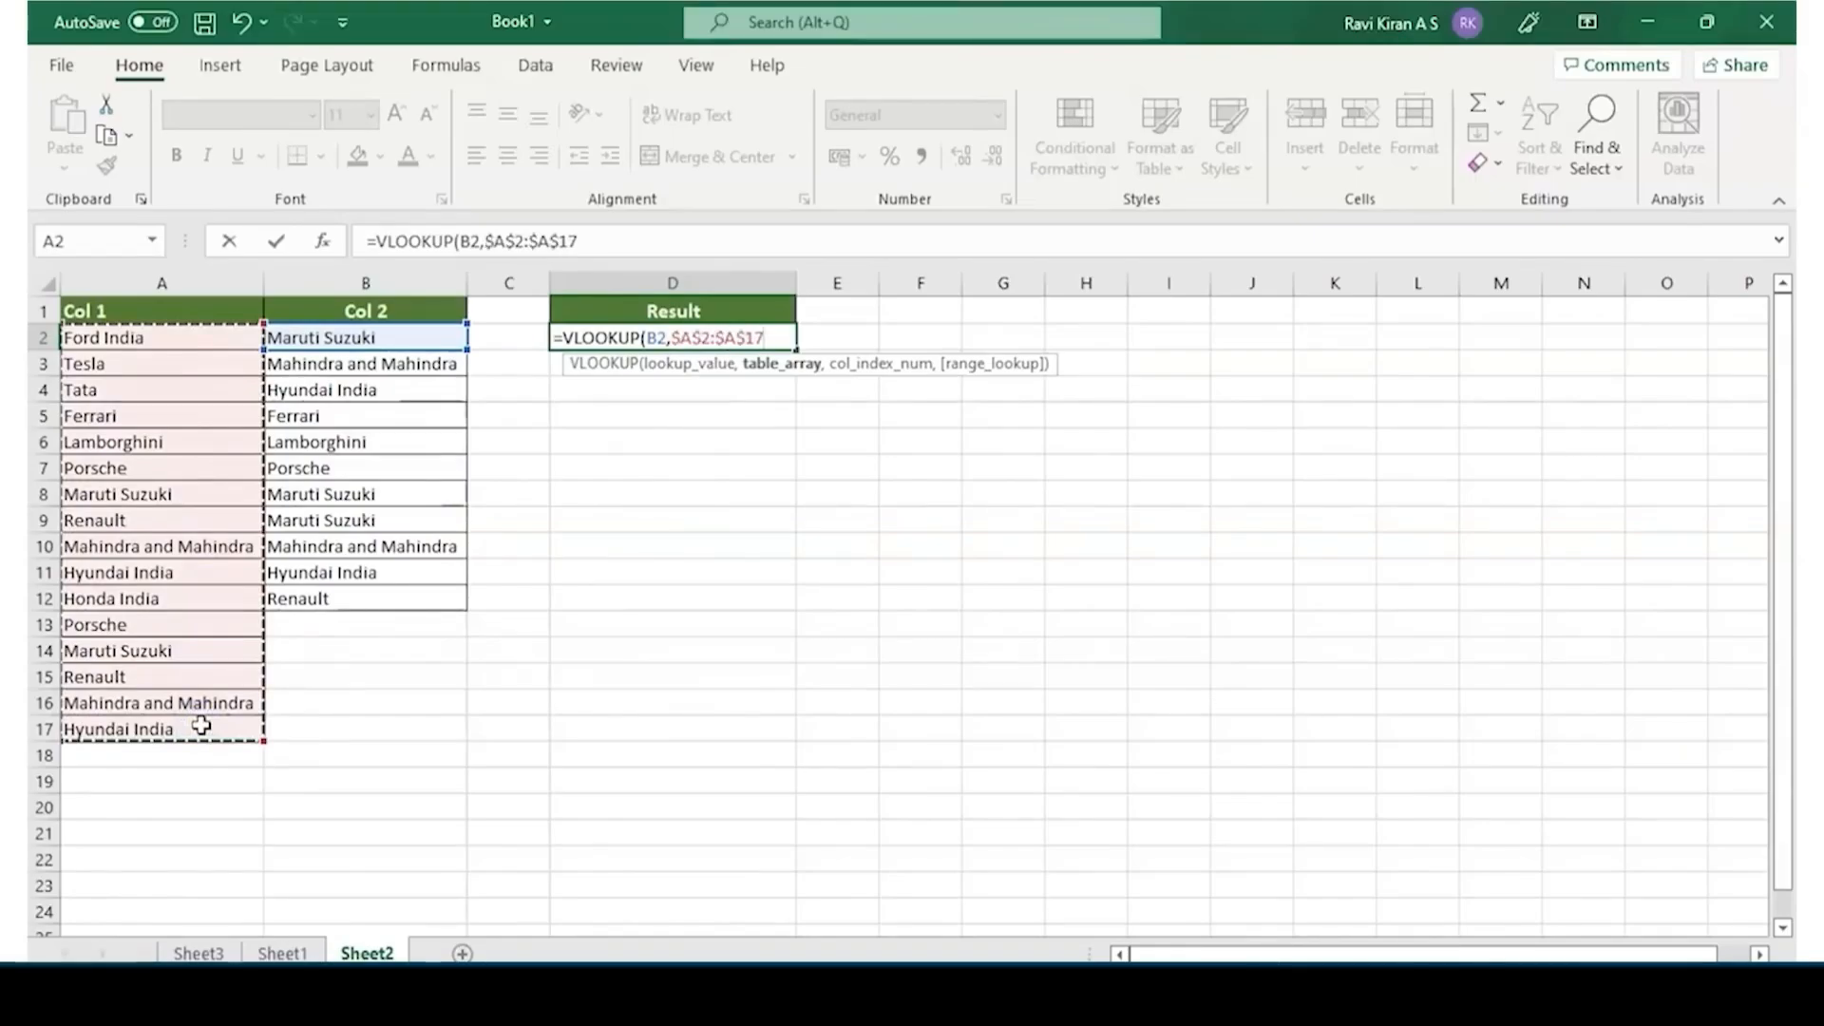
{"action": "type", "text": ","}
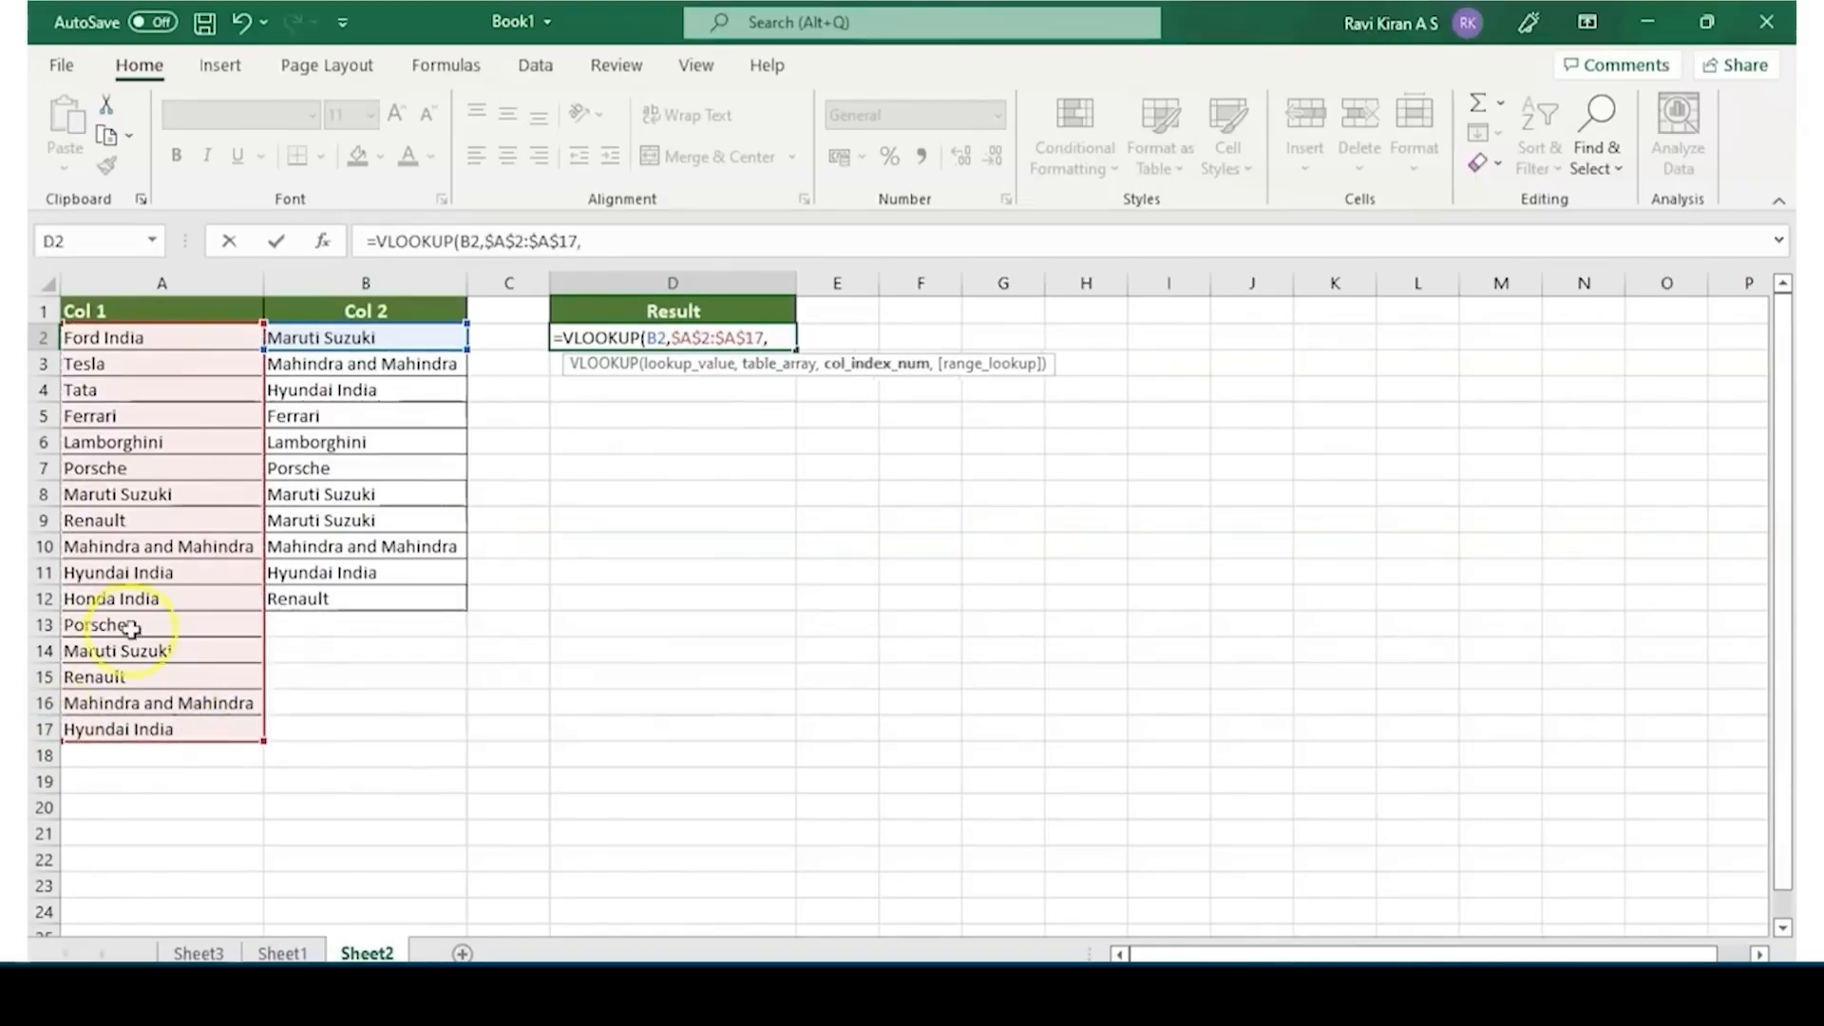
{"action": "type", "text": "1,"}
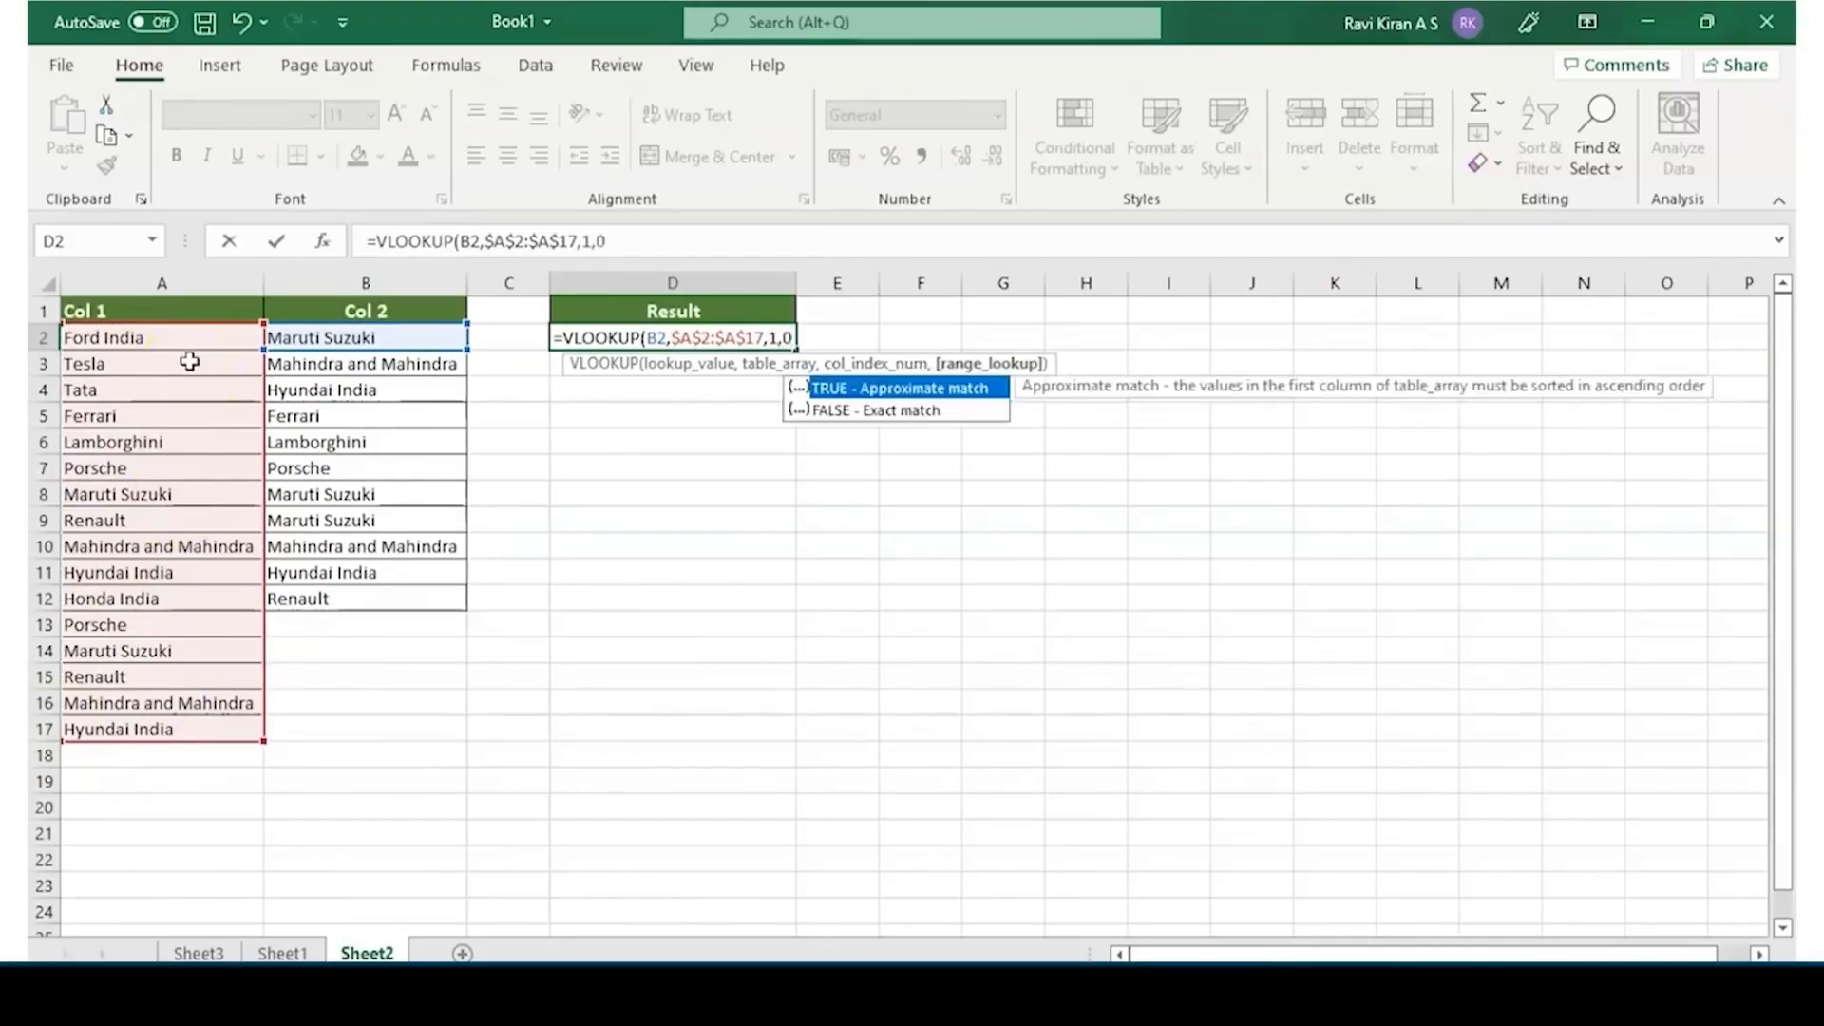
{"action": "type", "text": "0)"}
{"action": "key", "text": "Return"}
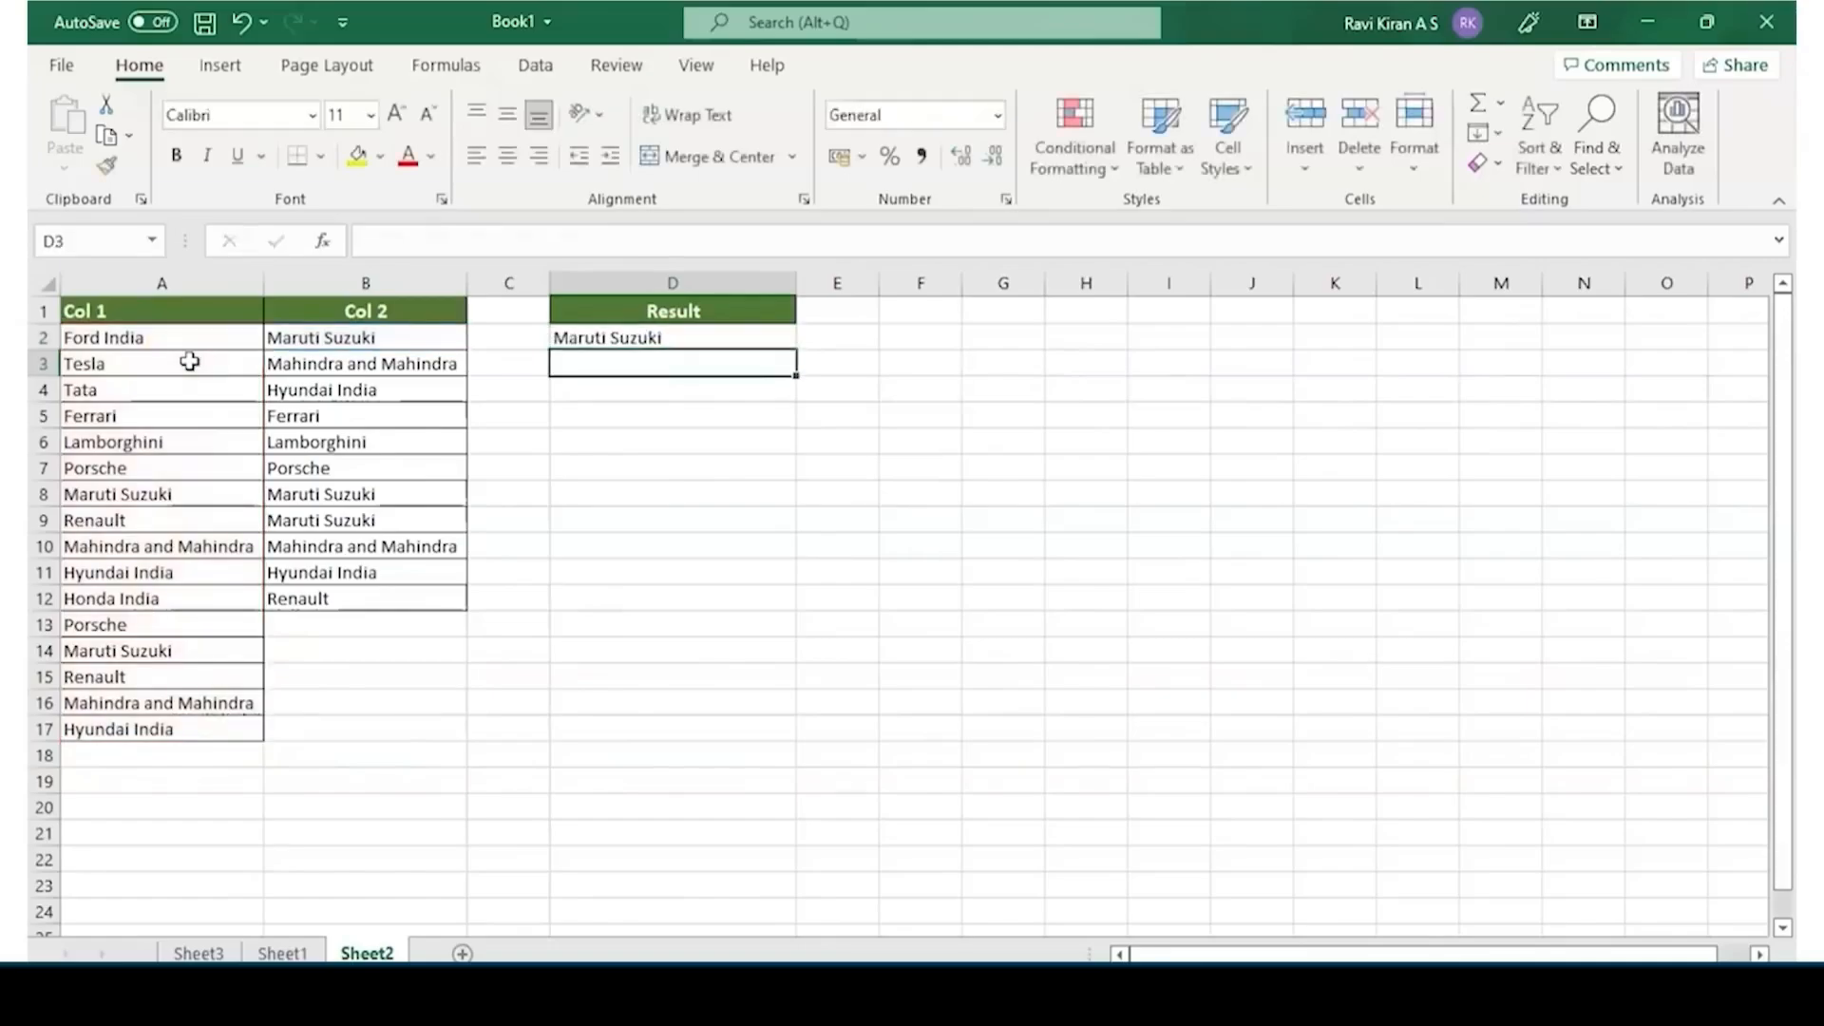
Fill the VLOOKUP formula from D2 down the Result column to D17
{"action": "key", "text": "Up"}
{"action": "left_click", "coordinate": [589, 338]}
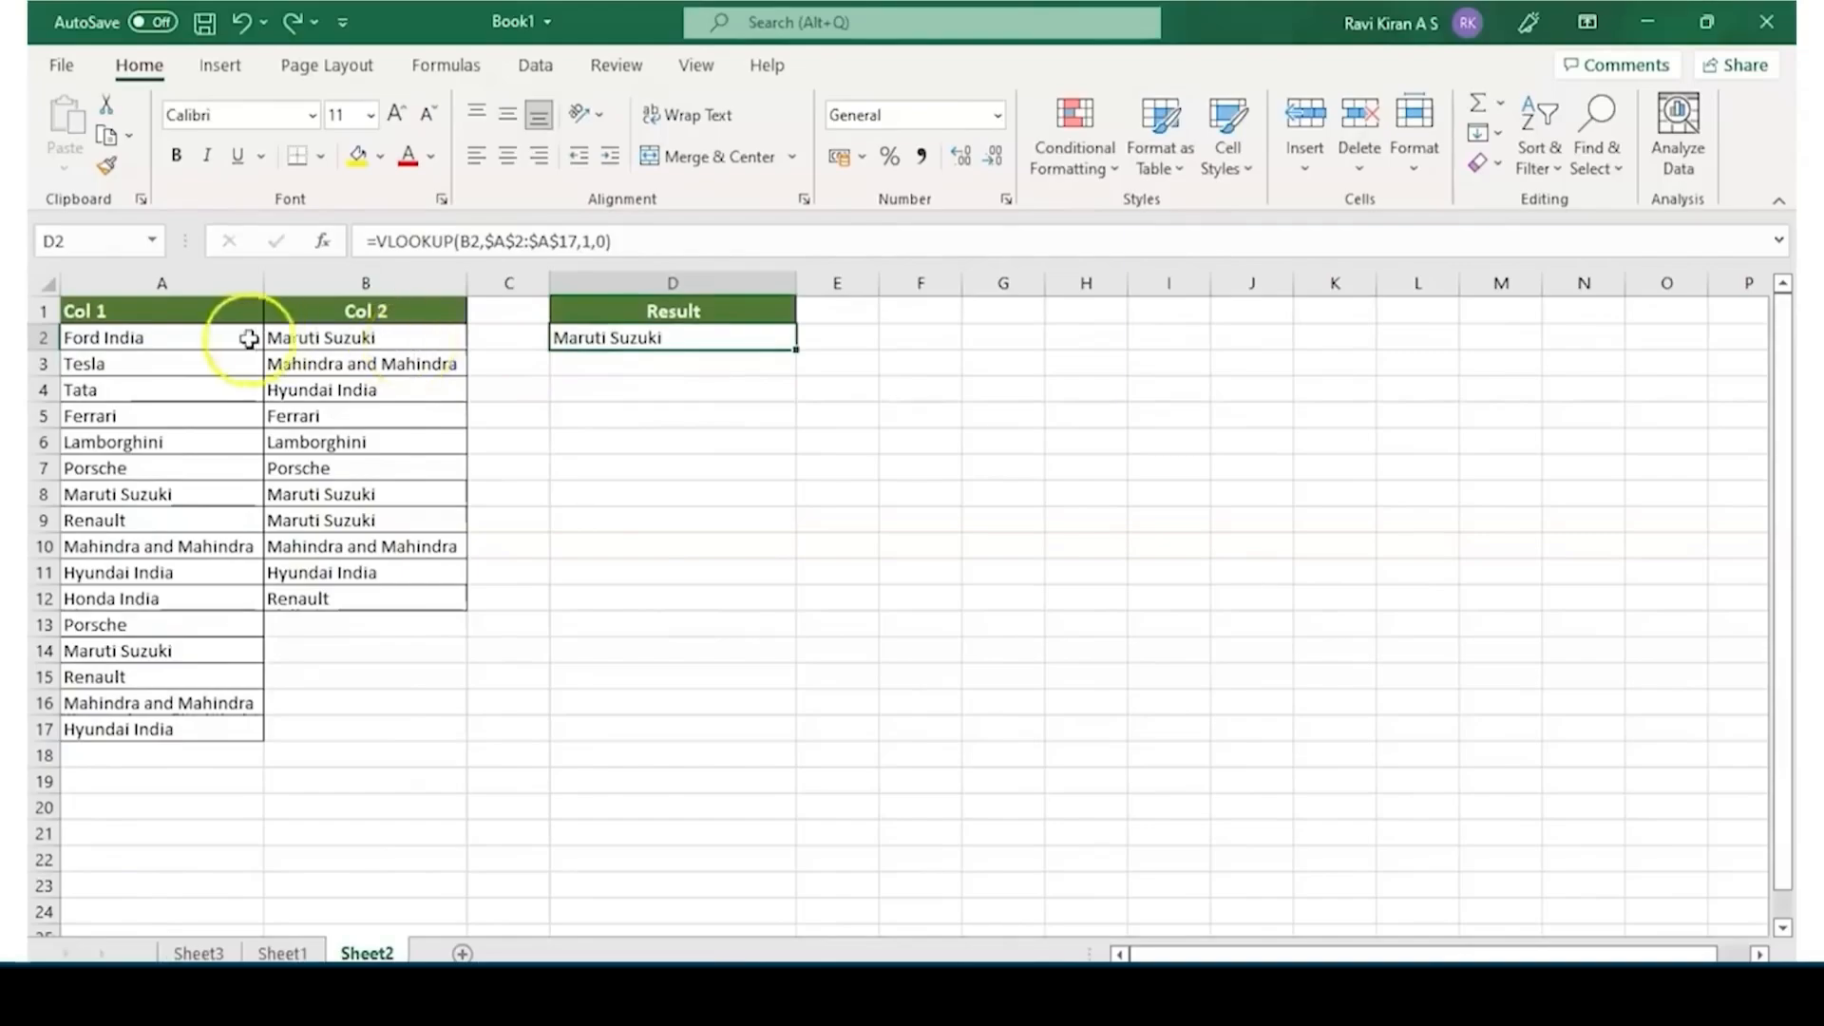
{"action": "left_click", "coordinate": [596, 344]}
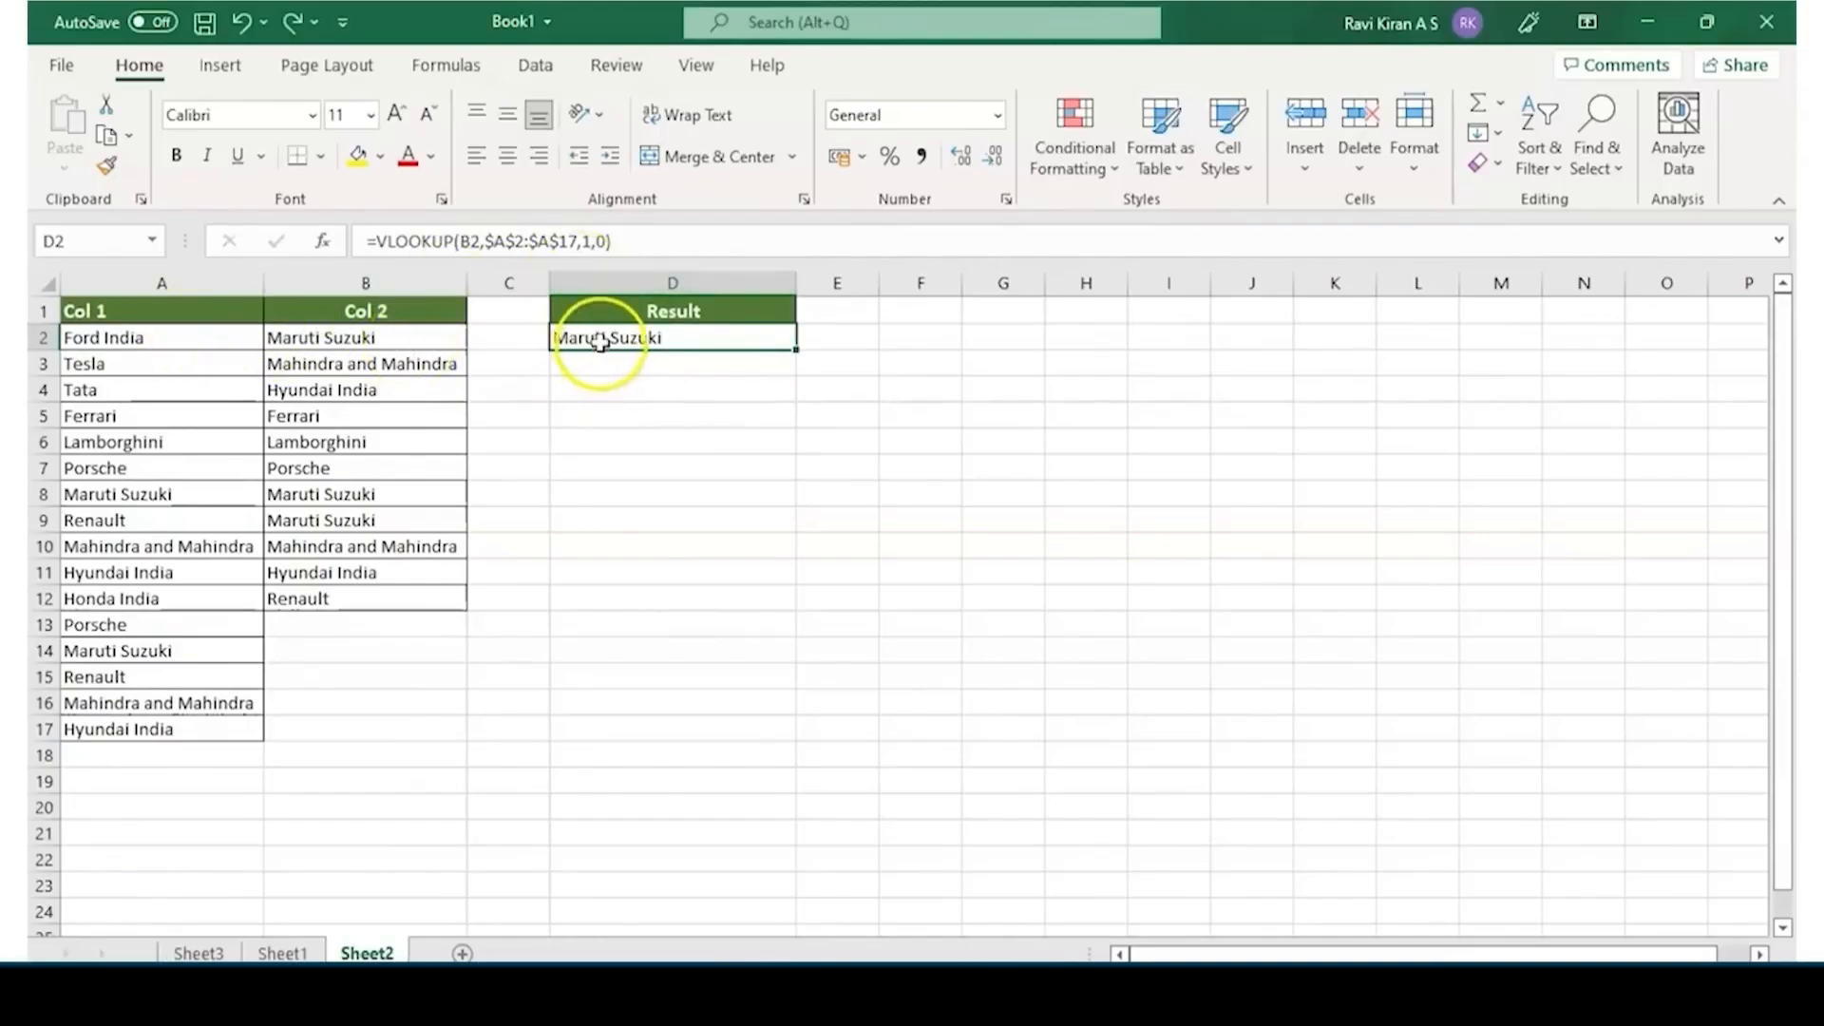
{"action": "left_click", "coordinate": [653, 371]}
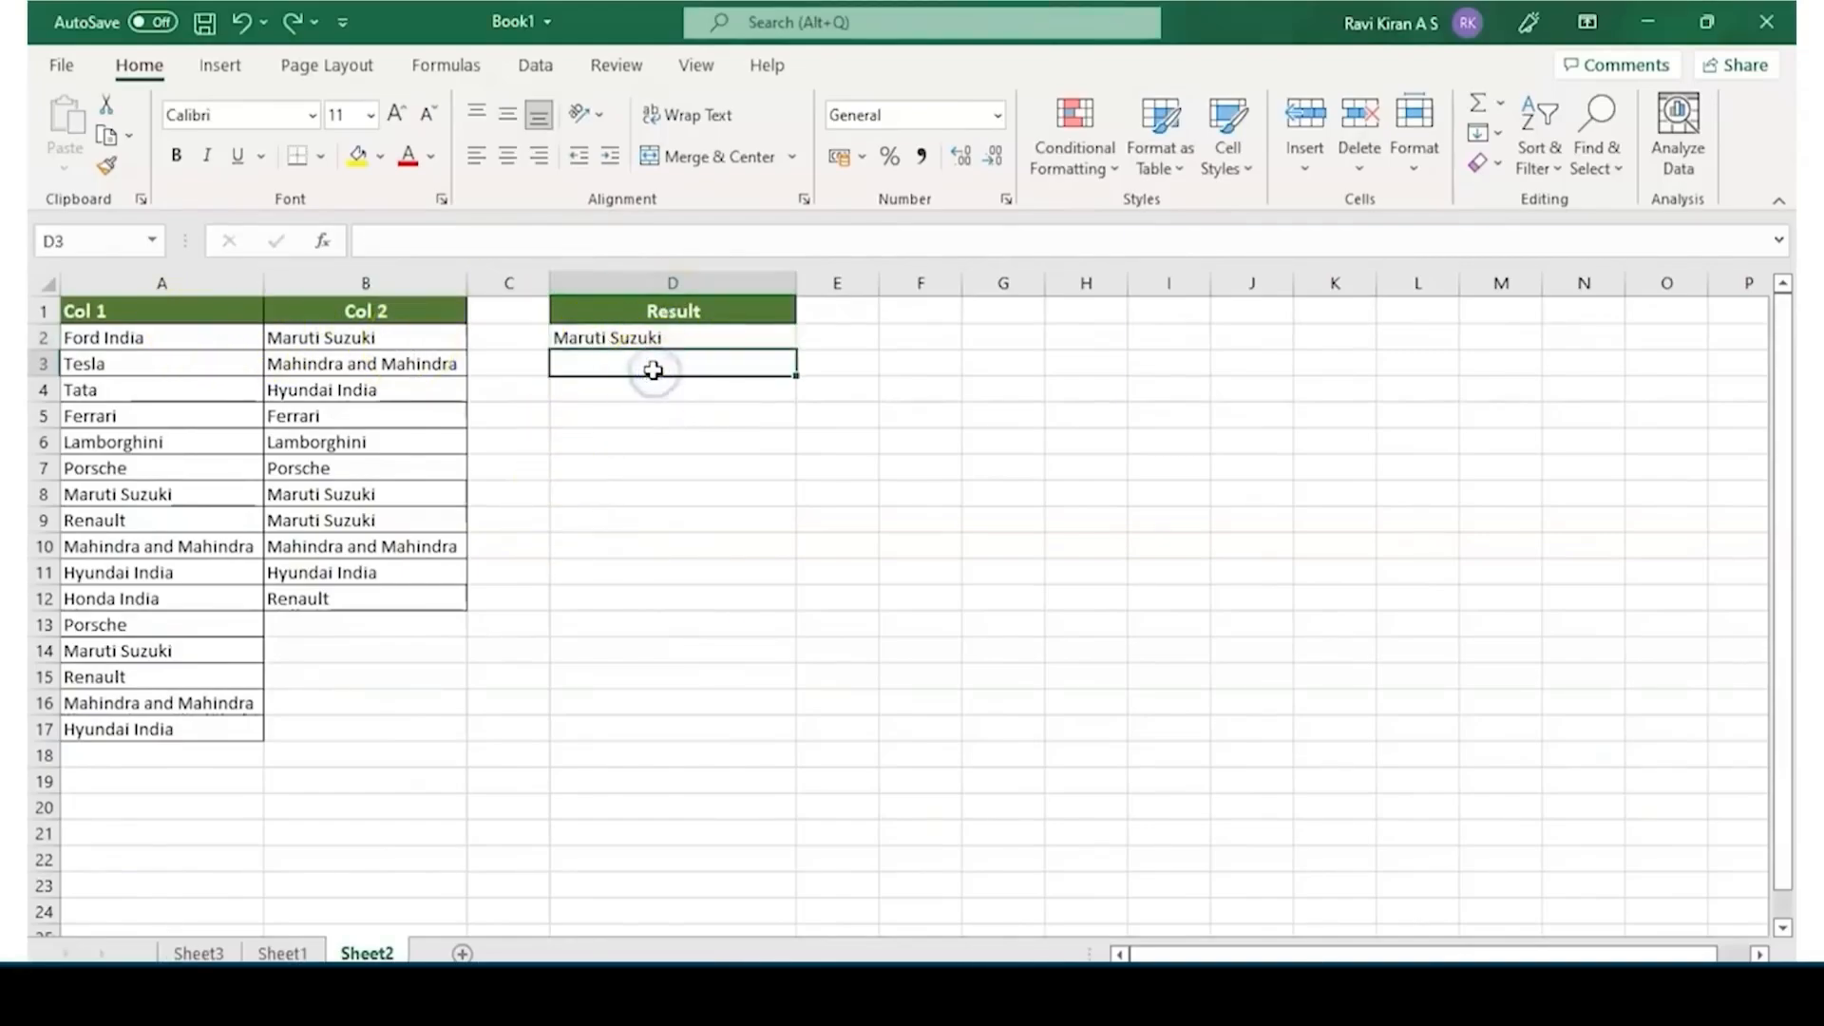
{"action": "left_click", "coordinate": [680, 337]}
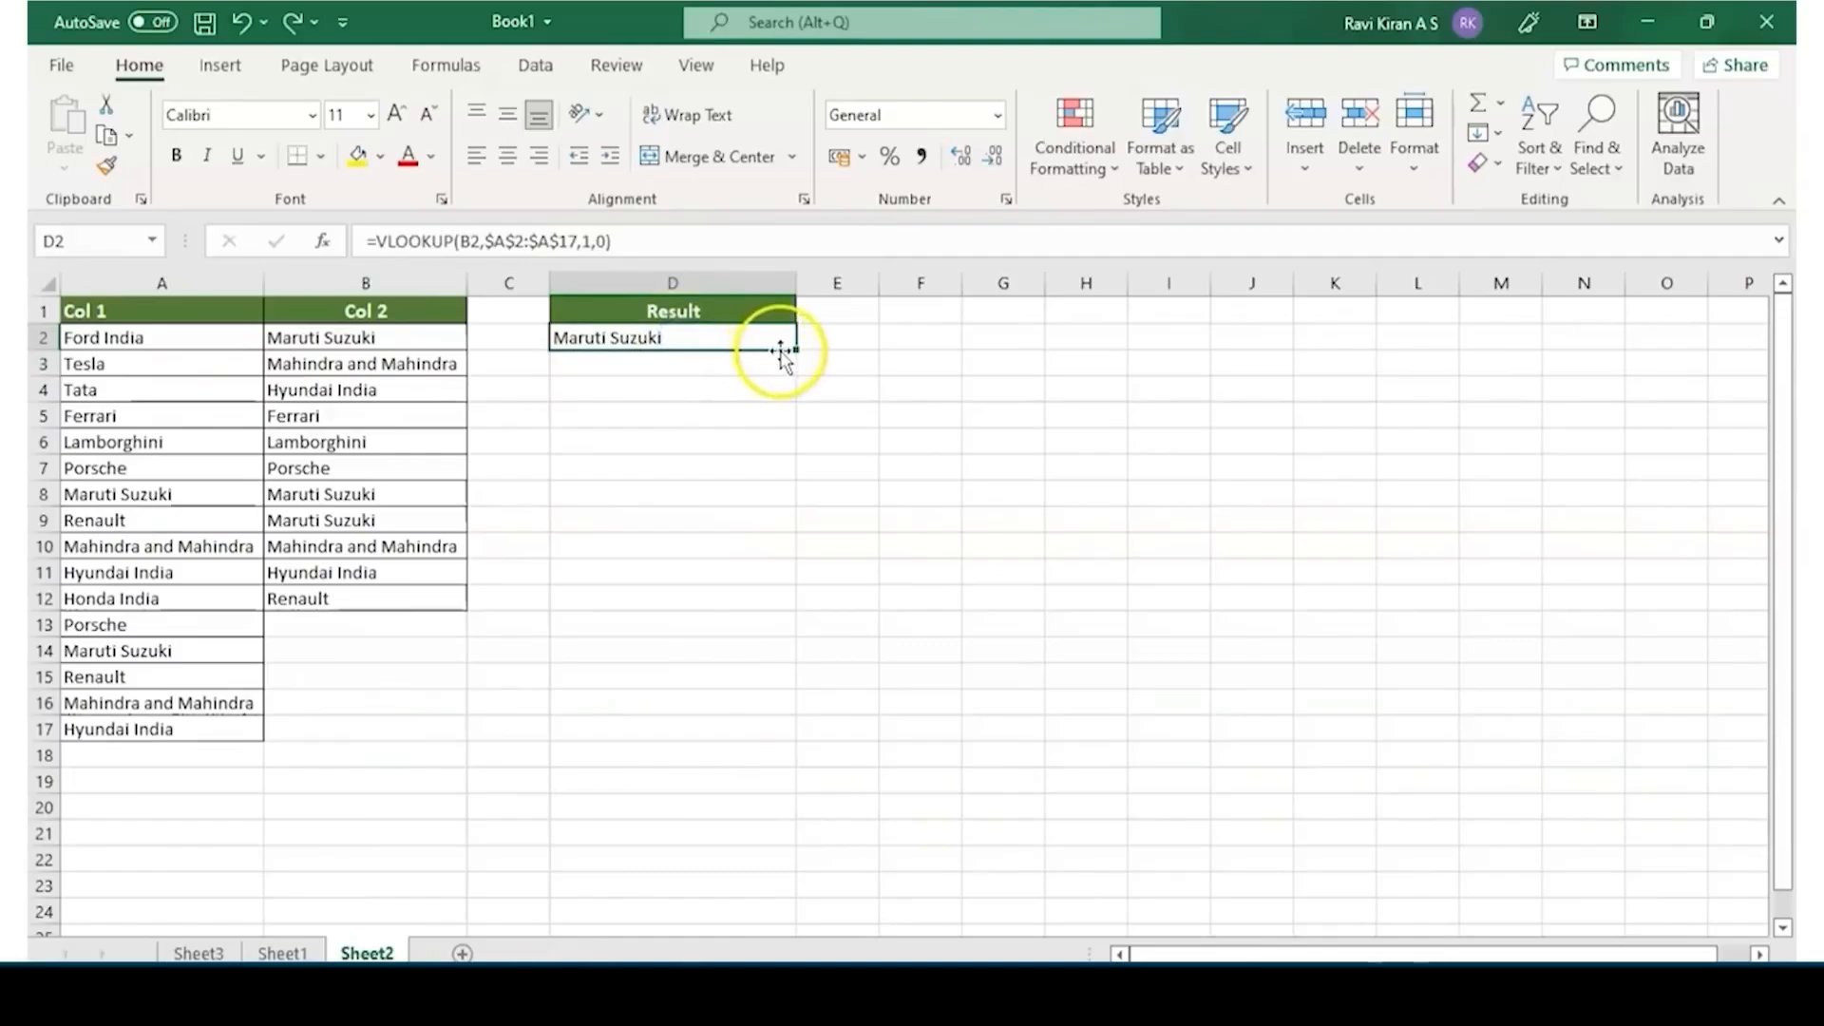
{"action": "left_click_drag", "start_coordinate": [795, 350], "coordinate": [778, 740]}
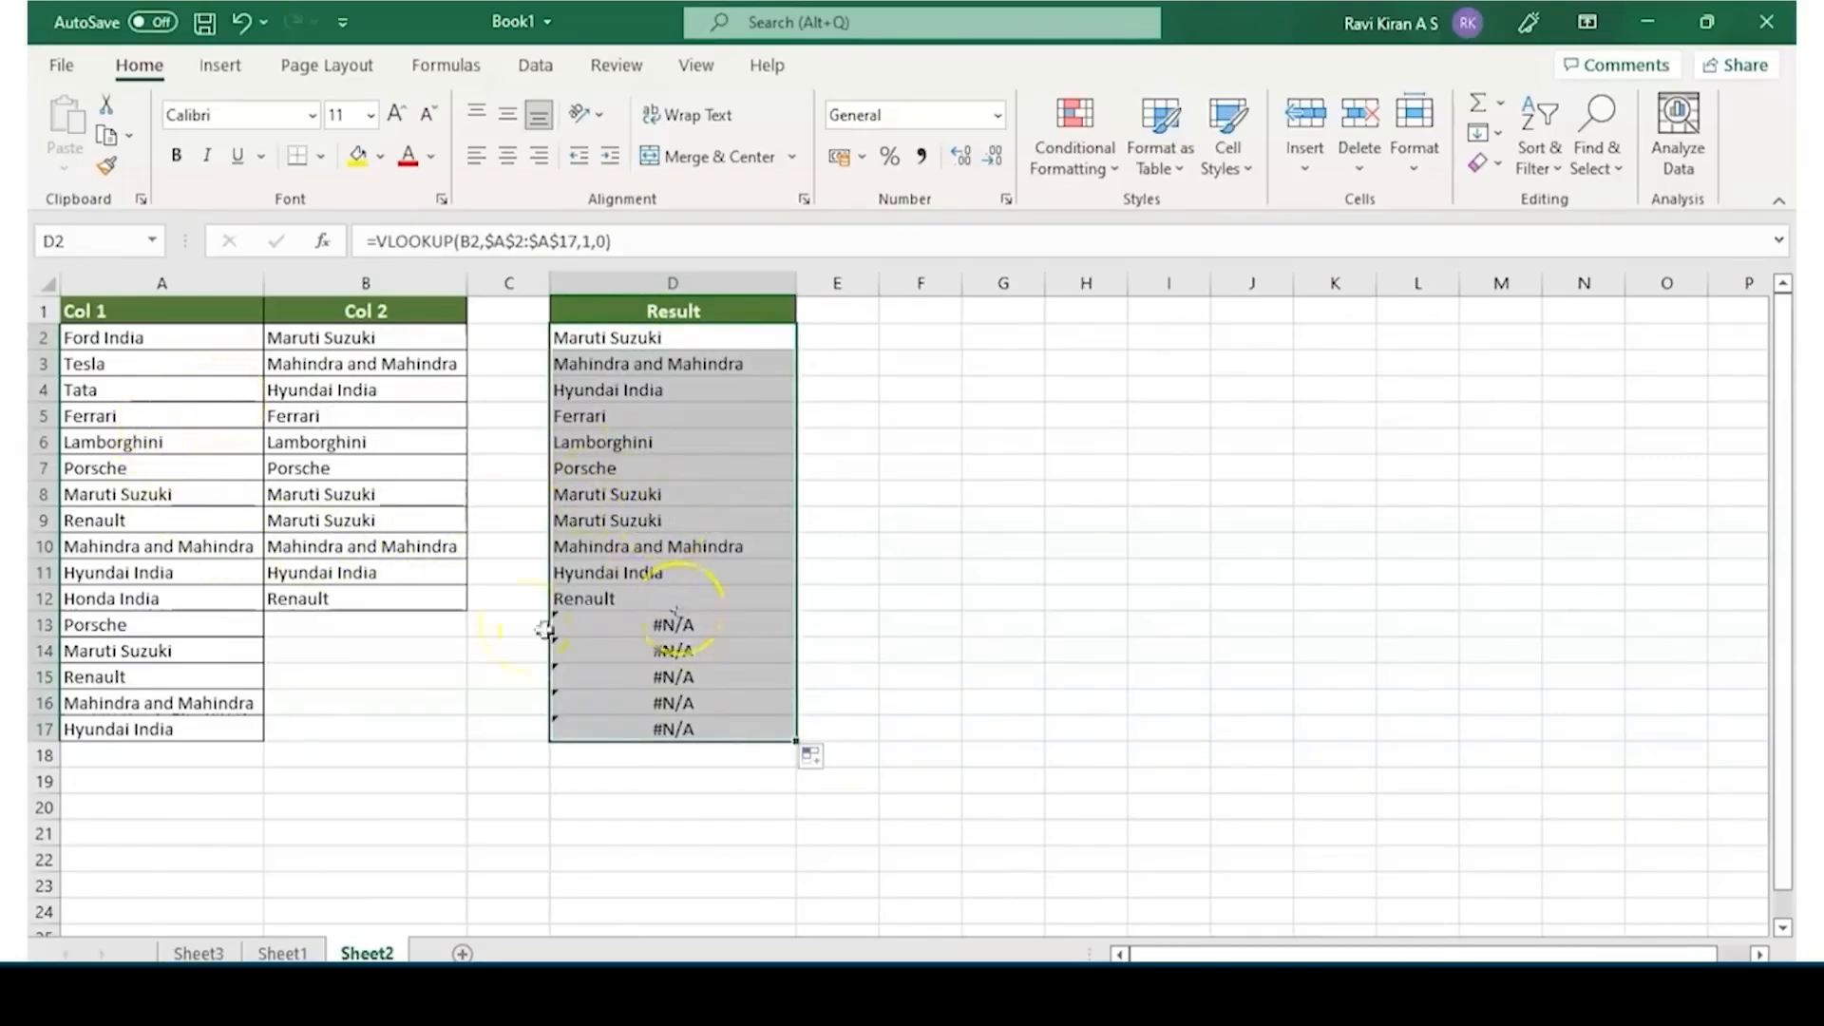
{"action": "left_click", "coordinate": [624, 634]}
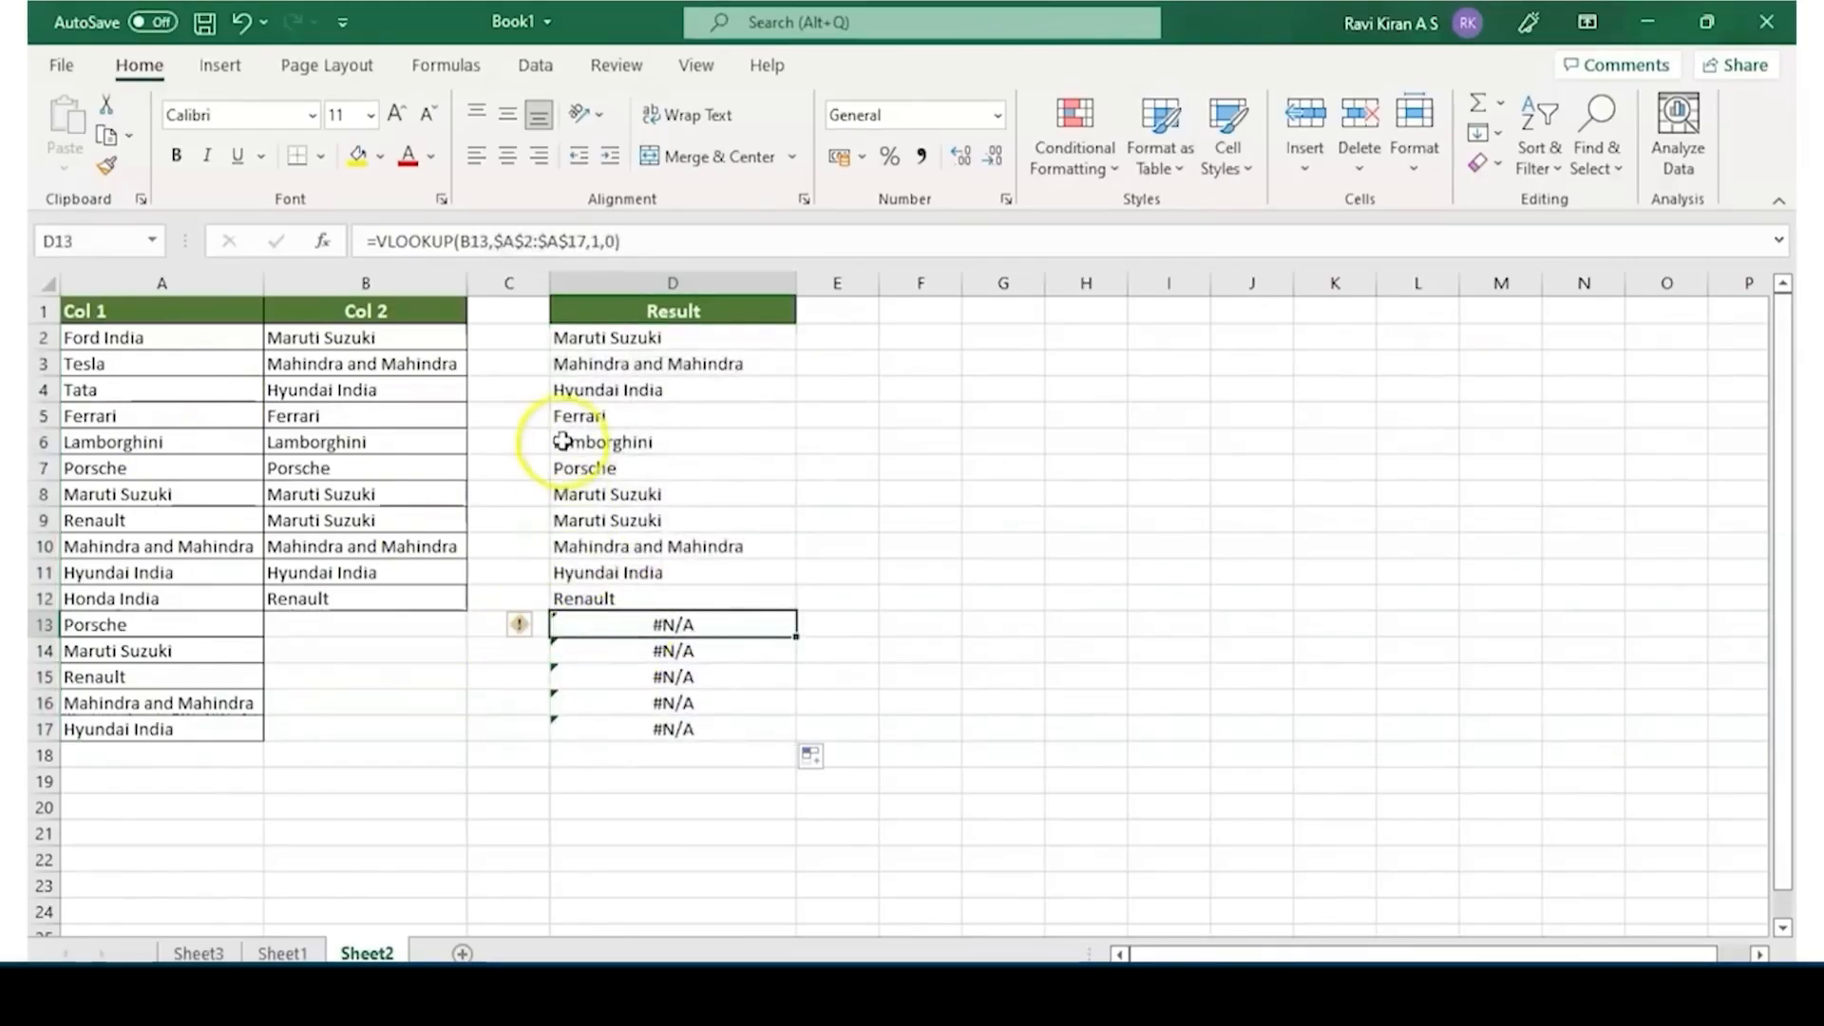
Edit the formula in D2 to make the VLOOKUP the value argument of an IFERROR function
{"action": "double_click", "coordinate": [583, 339]}
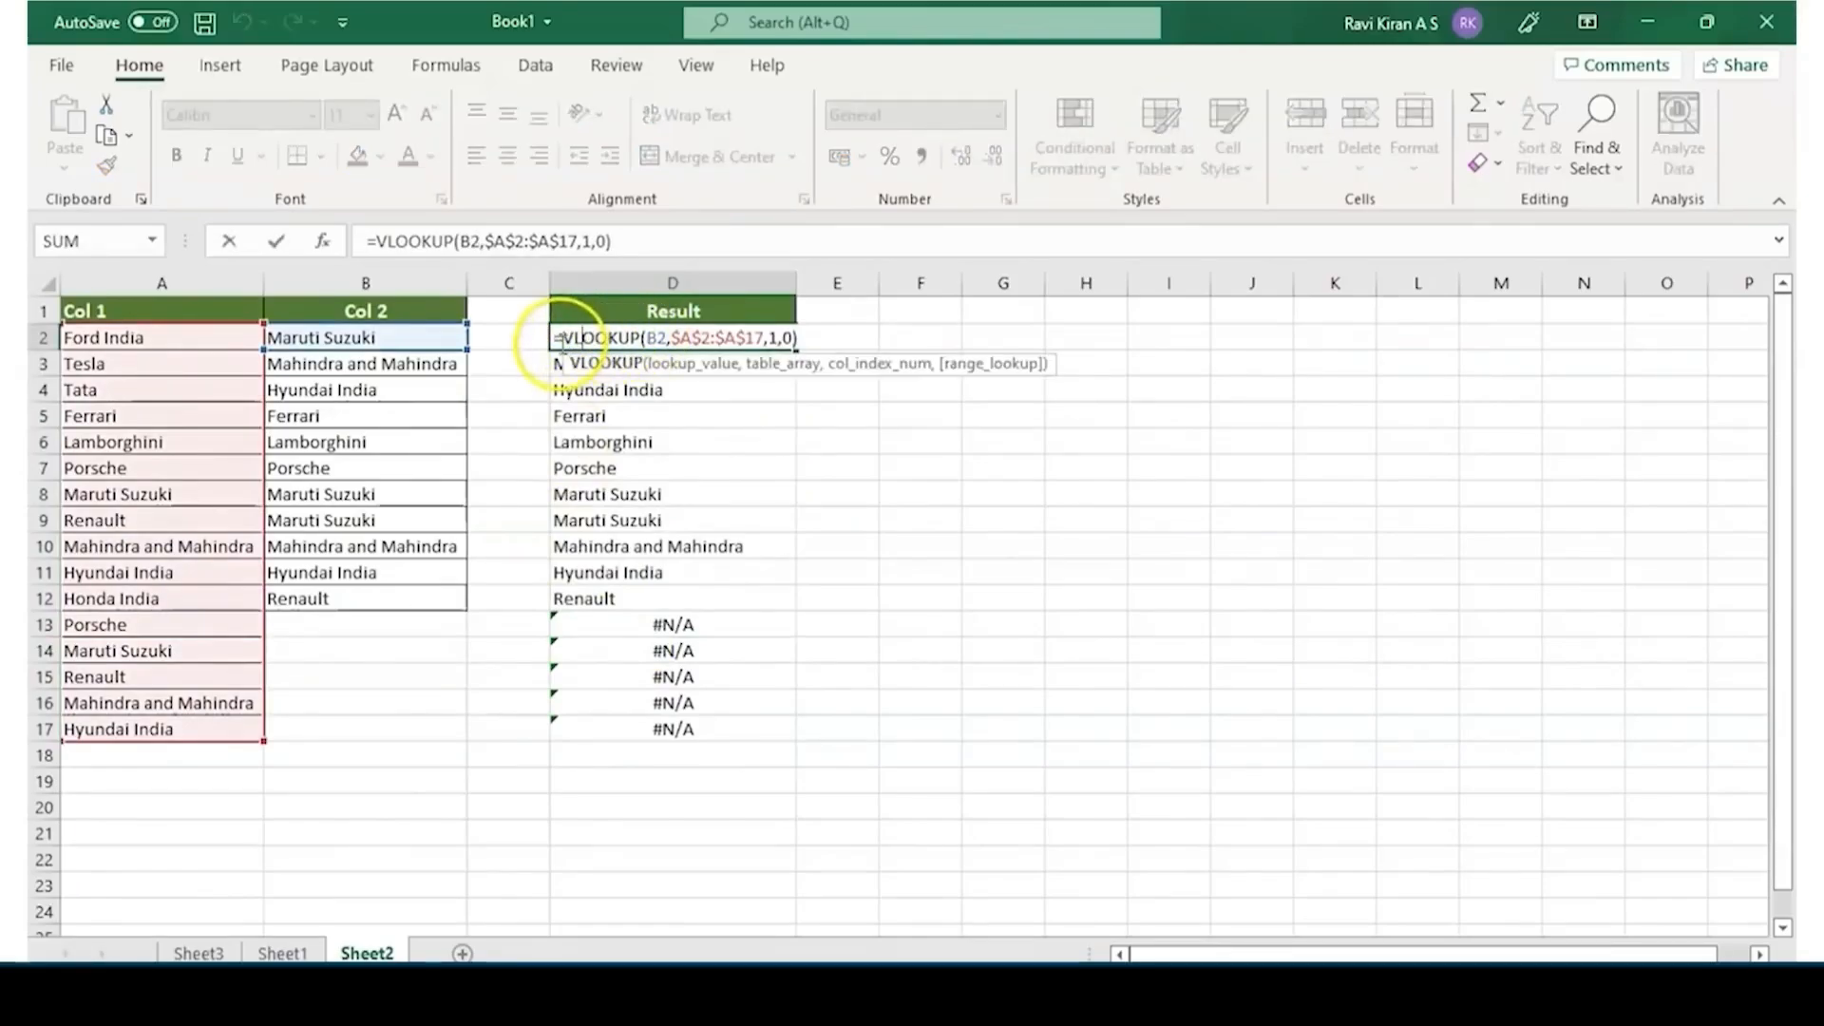
{"action": "left_click", "coordinate": [567, 337]}
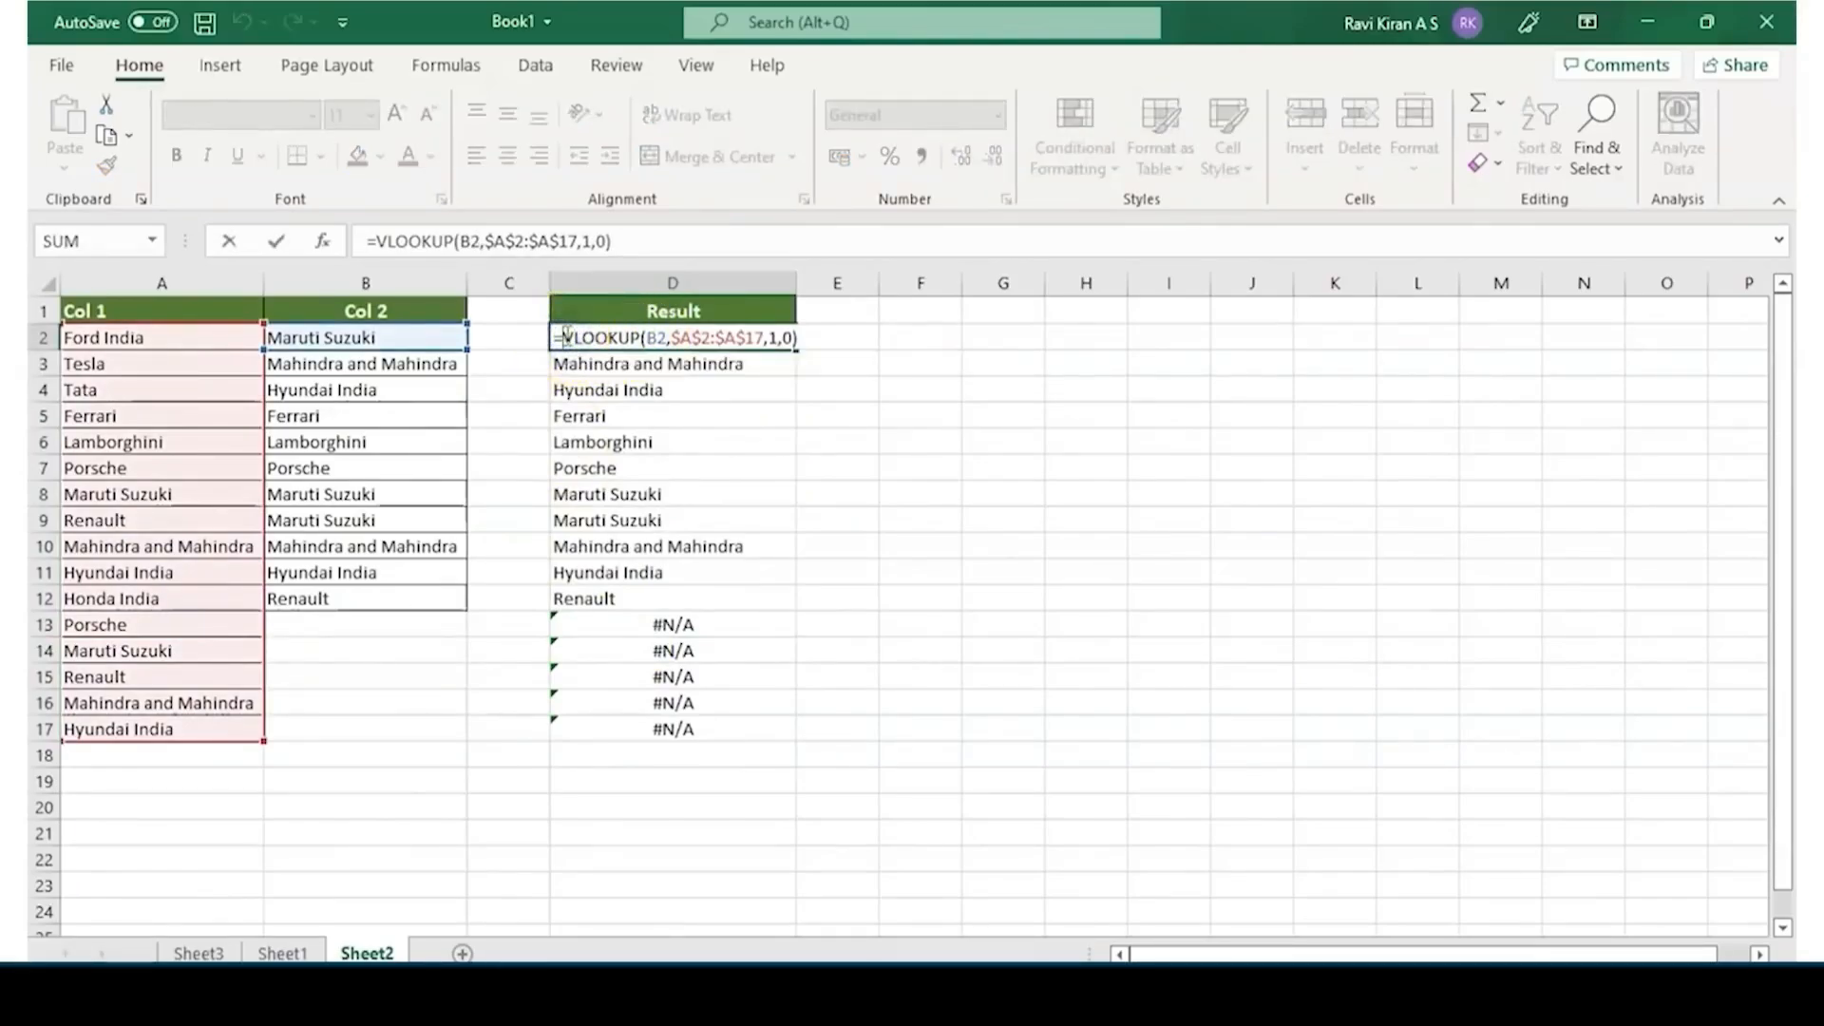
{"action": "type", "text": "IE"}
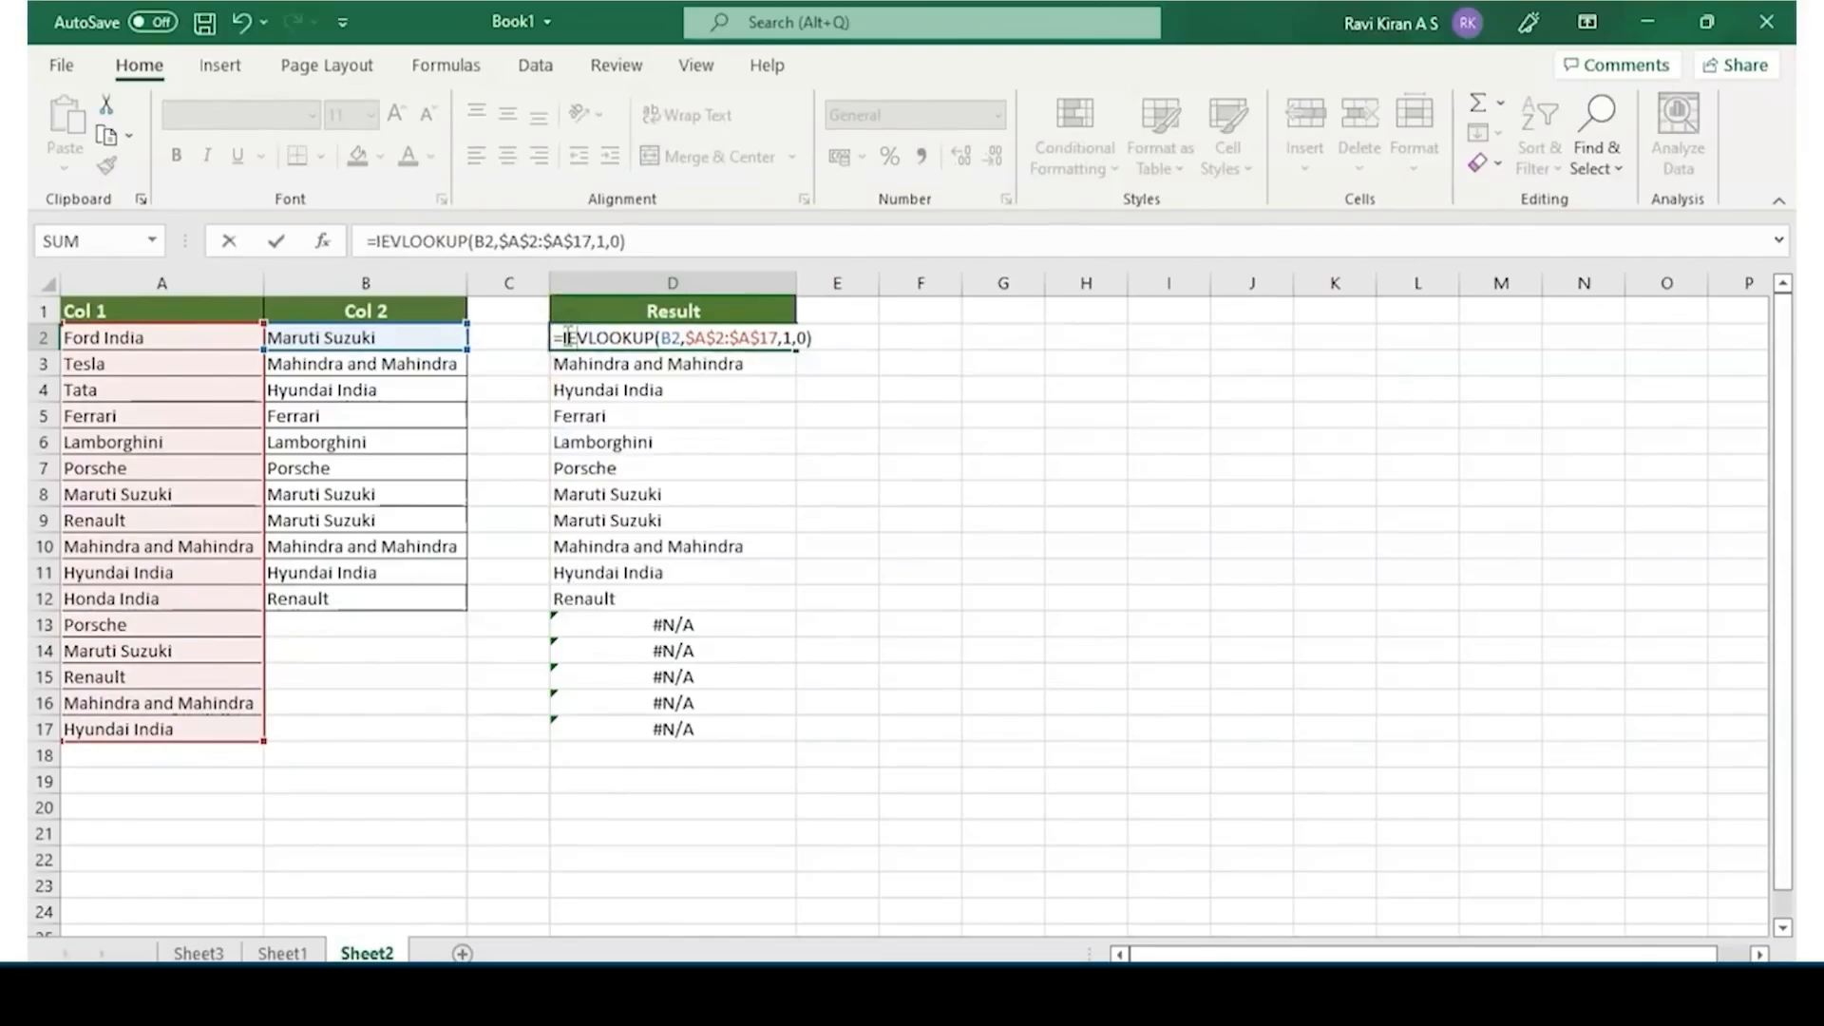
{"action": "key", "text": "BackSpace"}
{"action": "type", "text": "FE"}
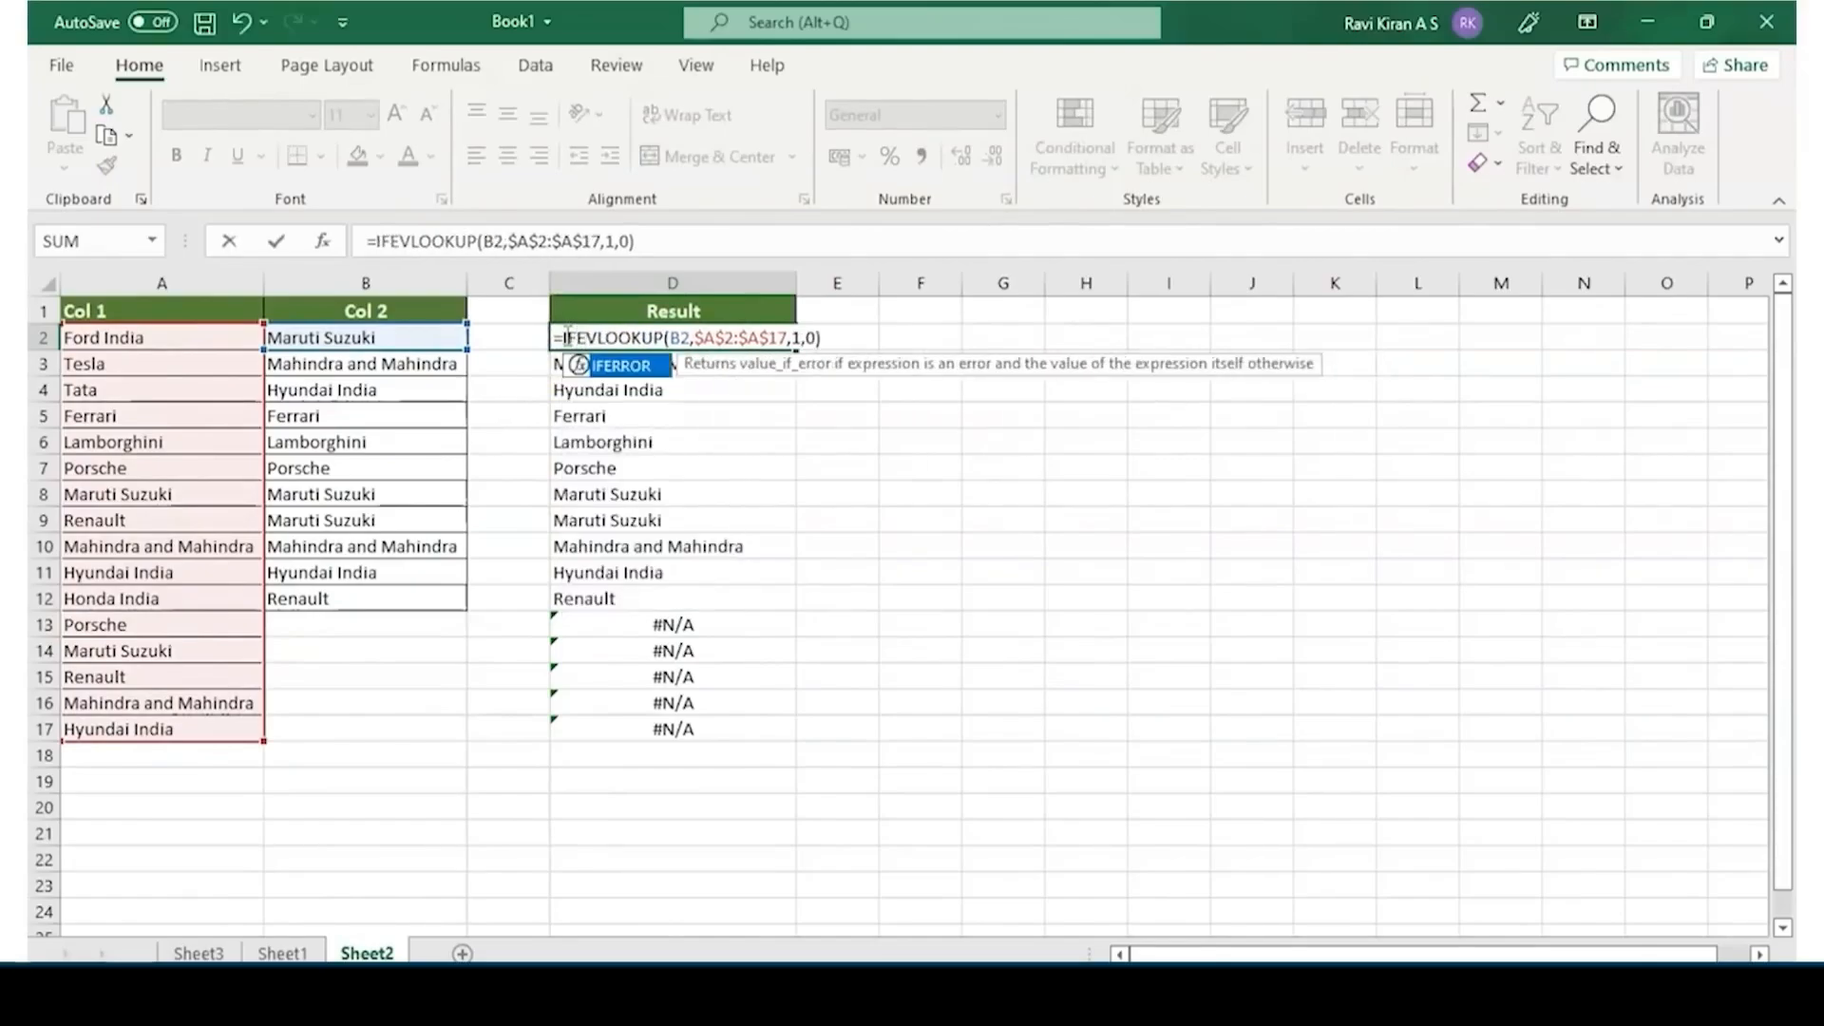
{"action": "key", "text": "Tab"}
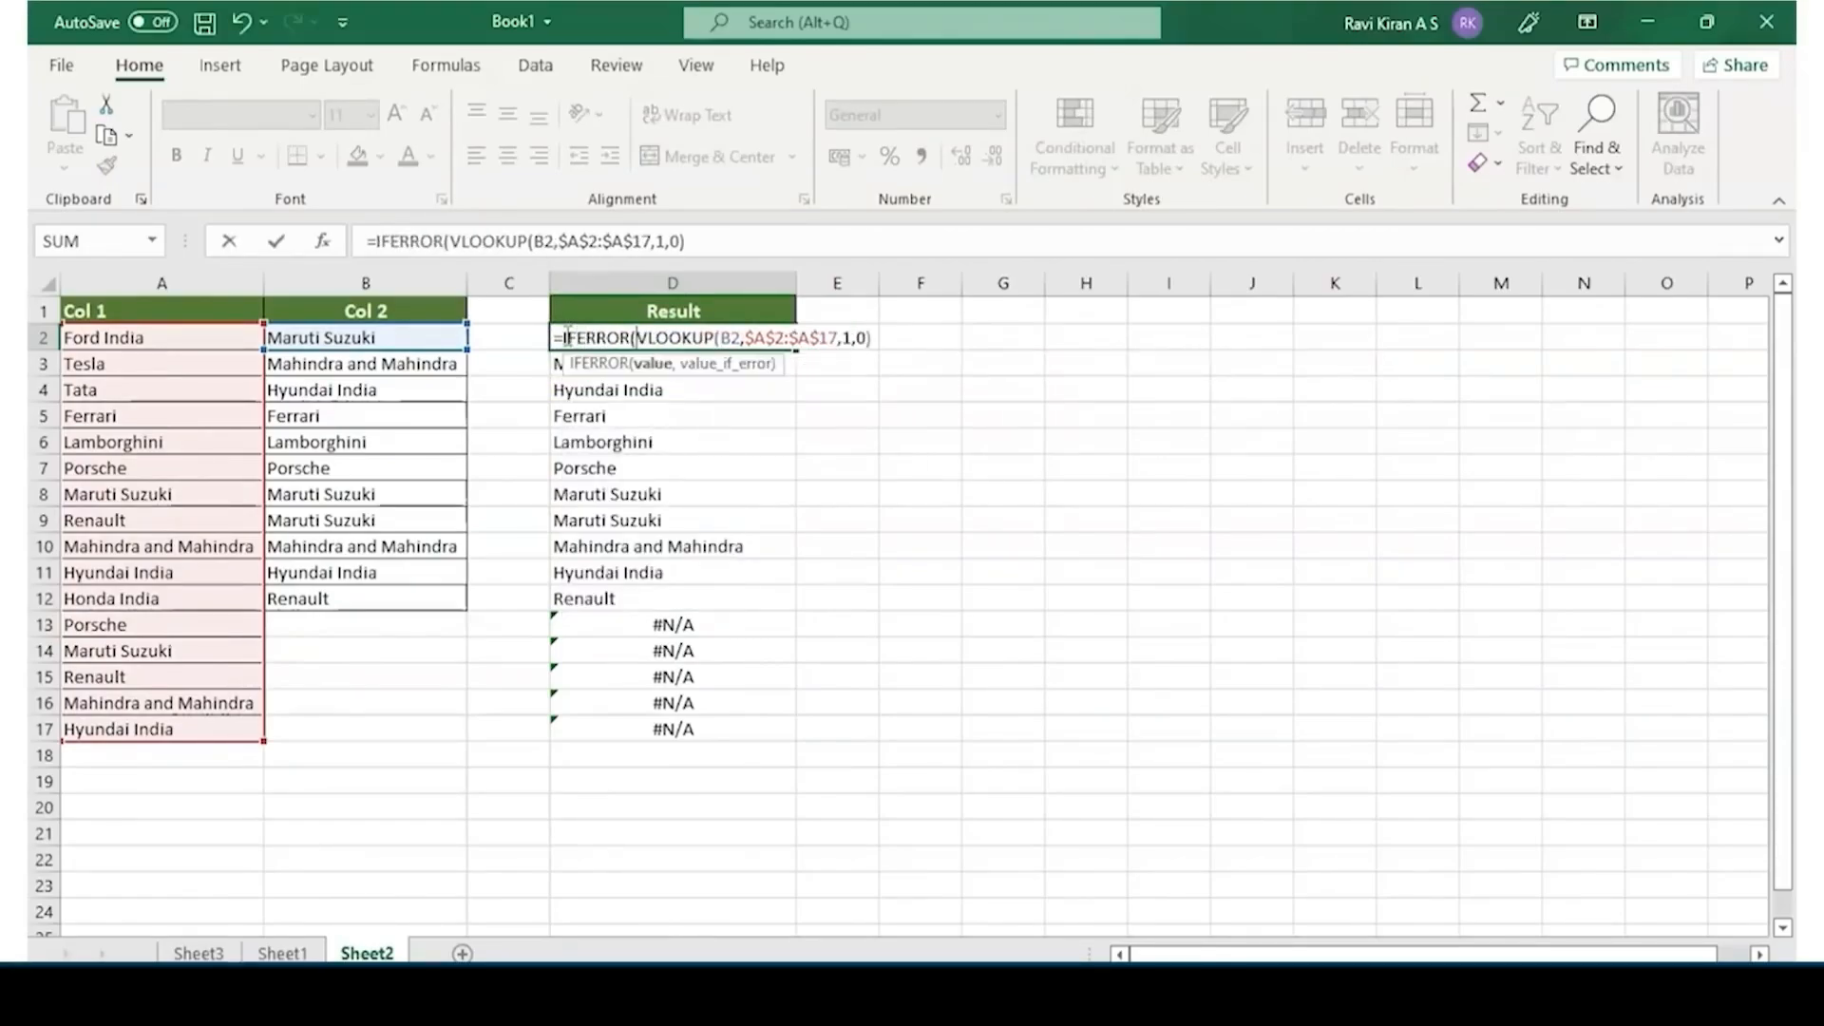
Complete the IFERROR formula in D2 with "Not Found" as the value returned on an error
{"action": "left_click", "coordinate": [872, 337]}
{"action": "type", "text": ",\""}
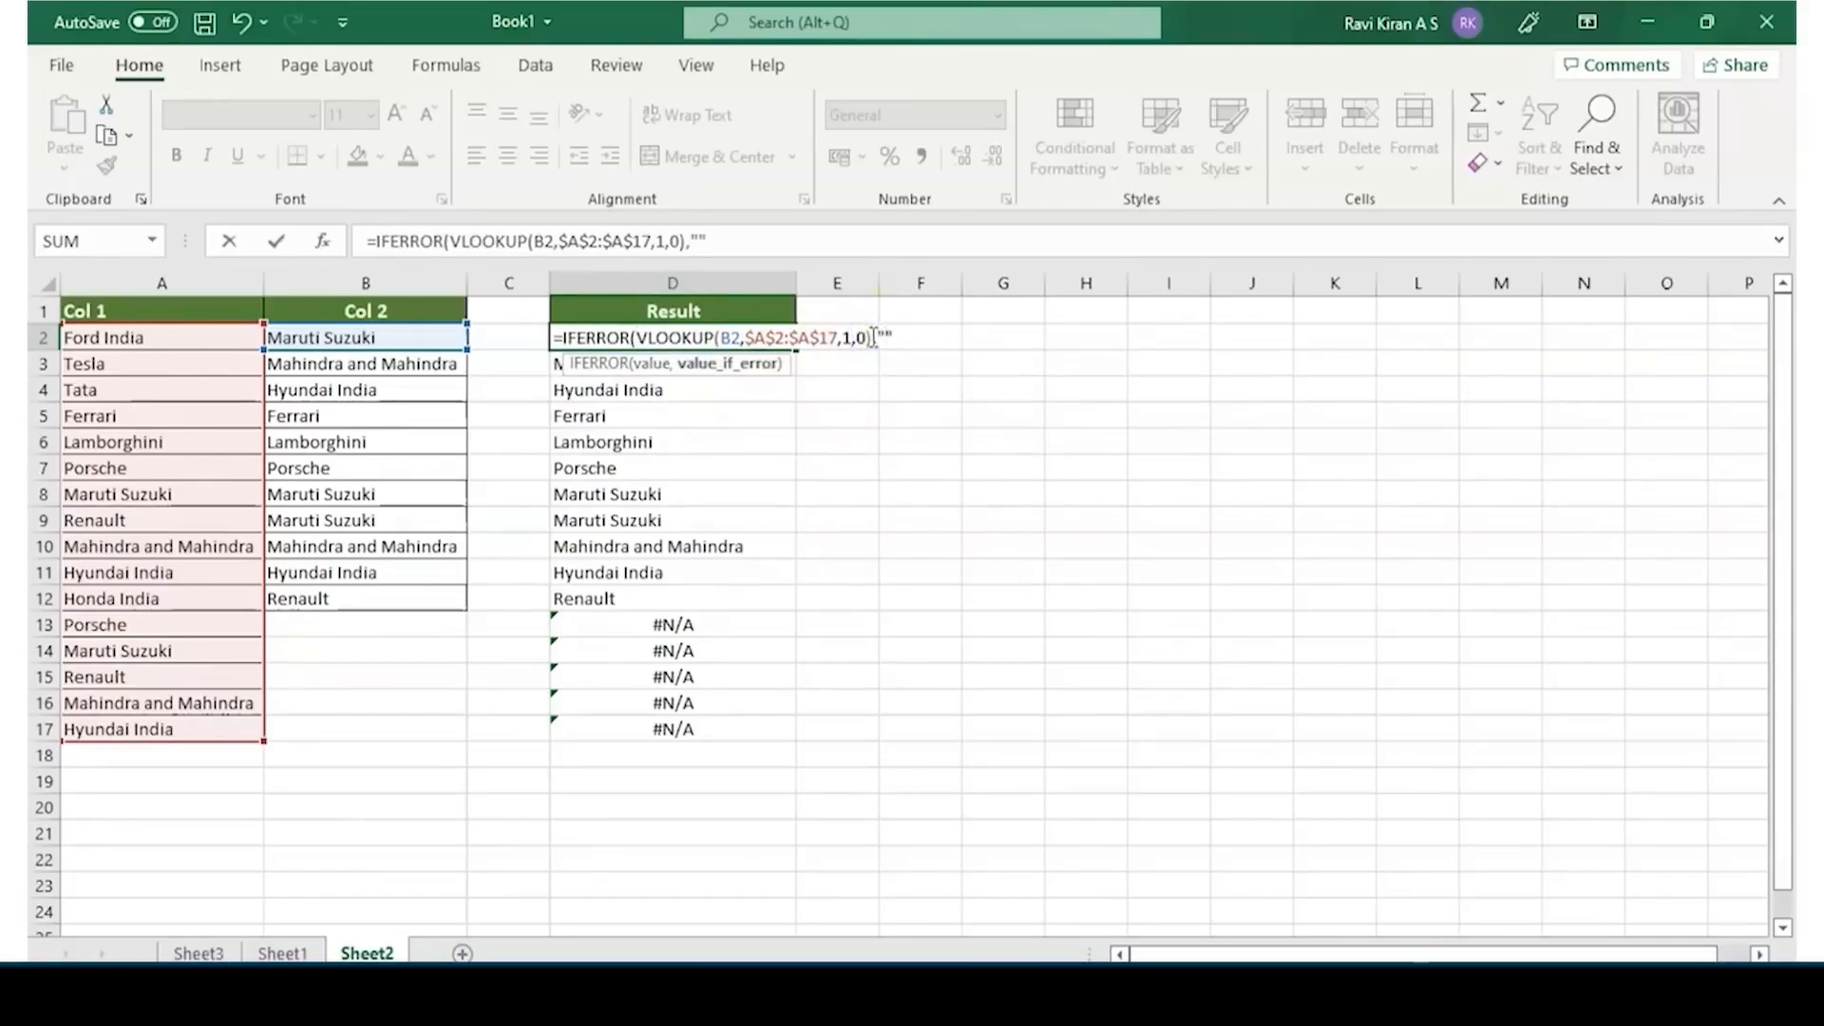
{"action": "type", "text": "N"}
{"action": "key", "text": "Right"}
{"action": "type", "text": "ot Found"}
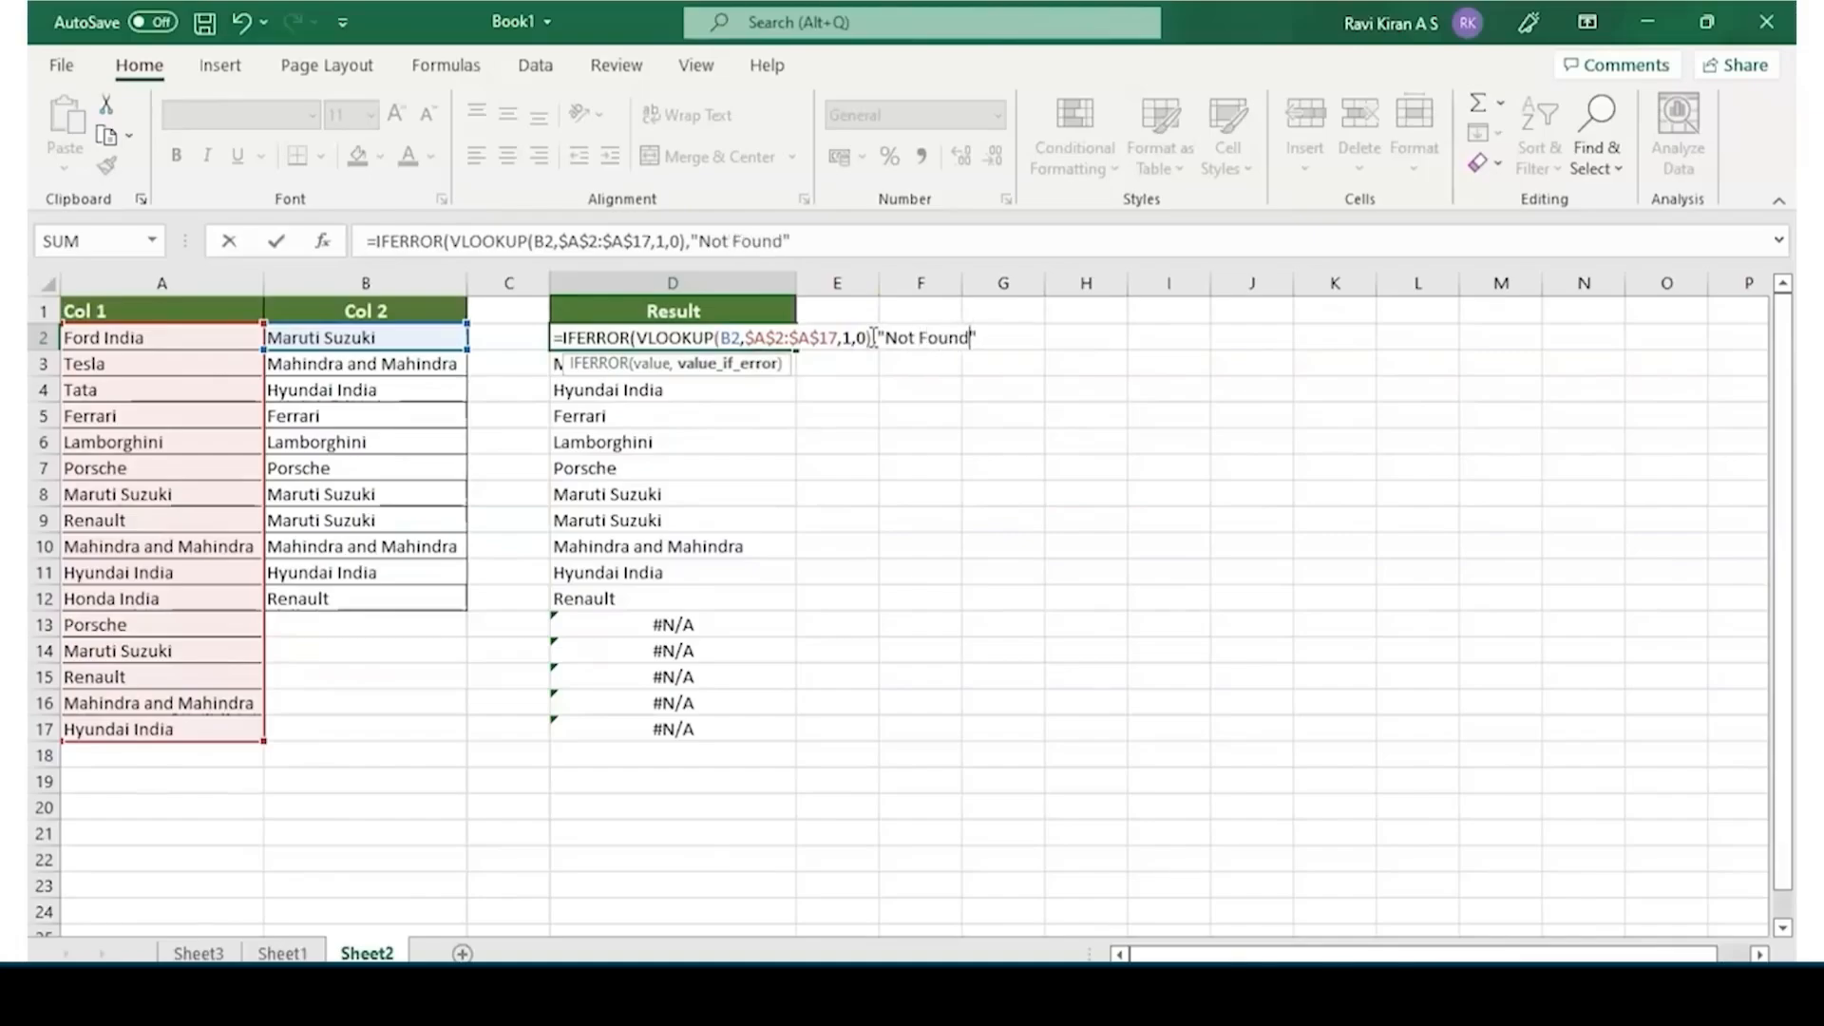
{"action": "left_click", "coordinate": [905, 331]}
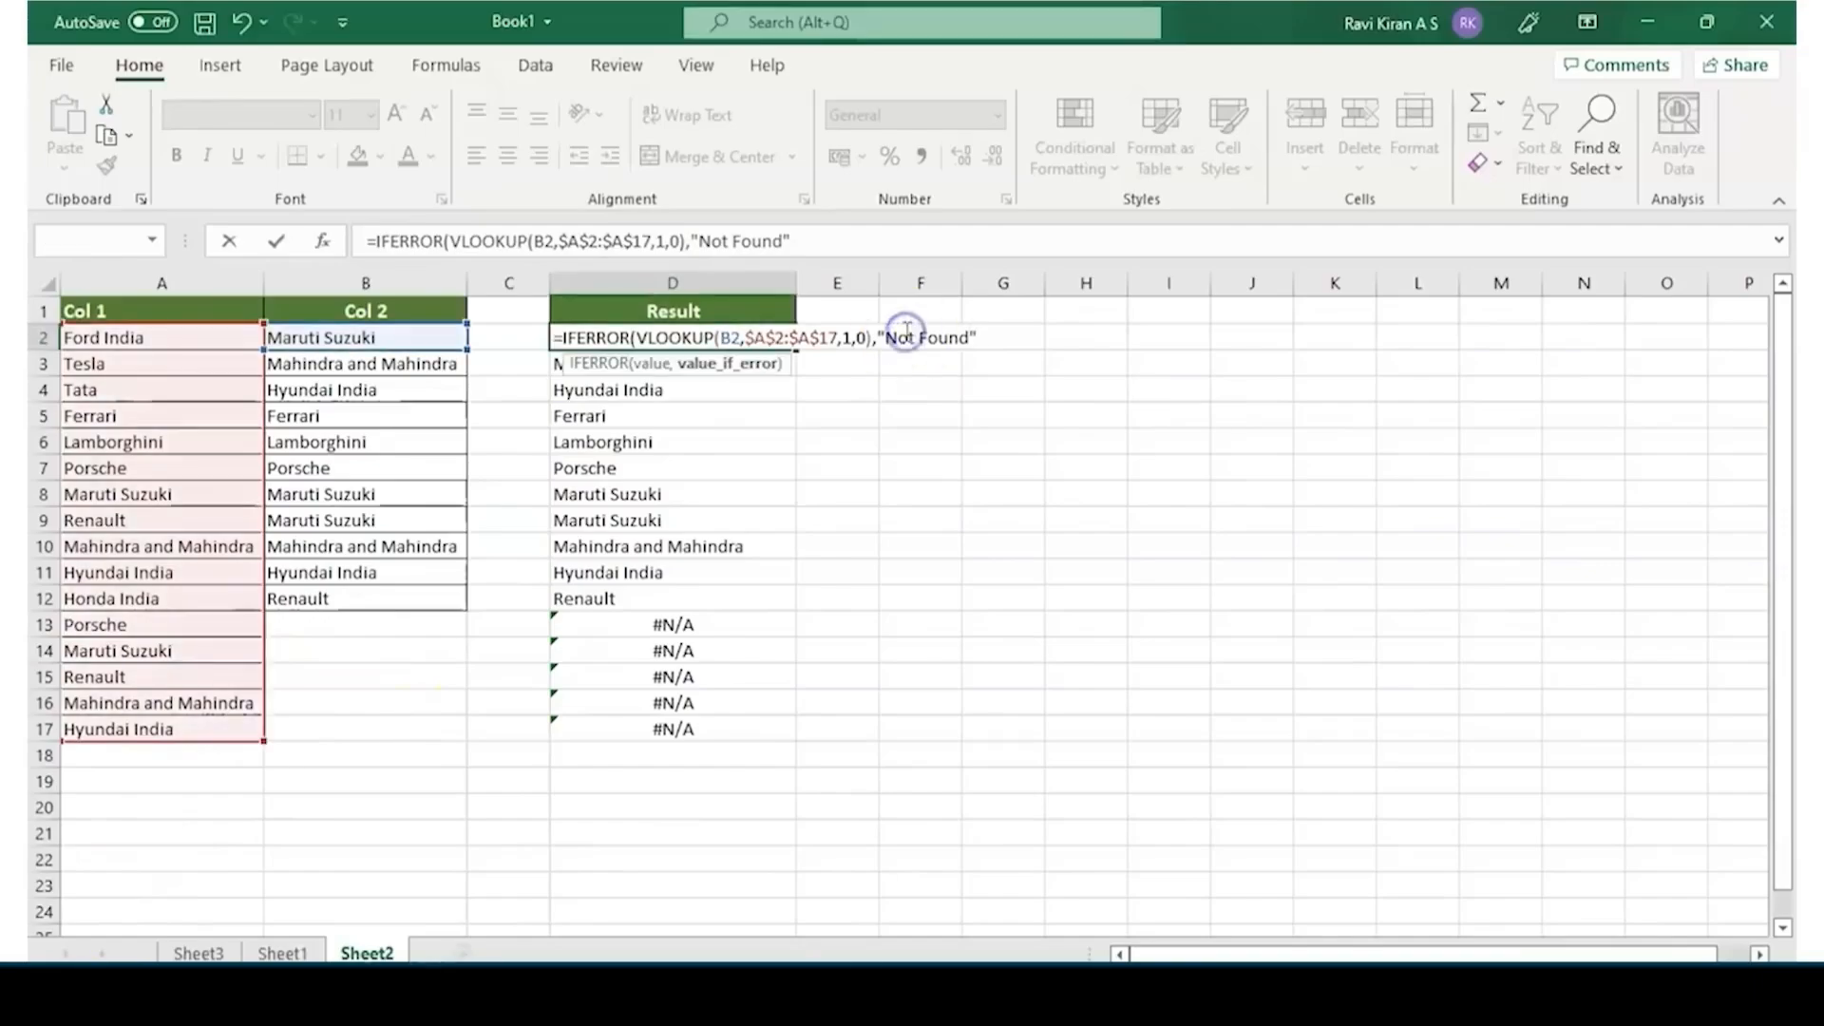
{"action": "type", "text": ")"}
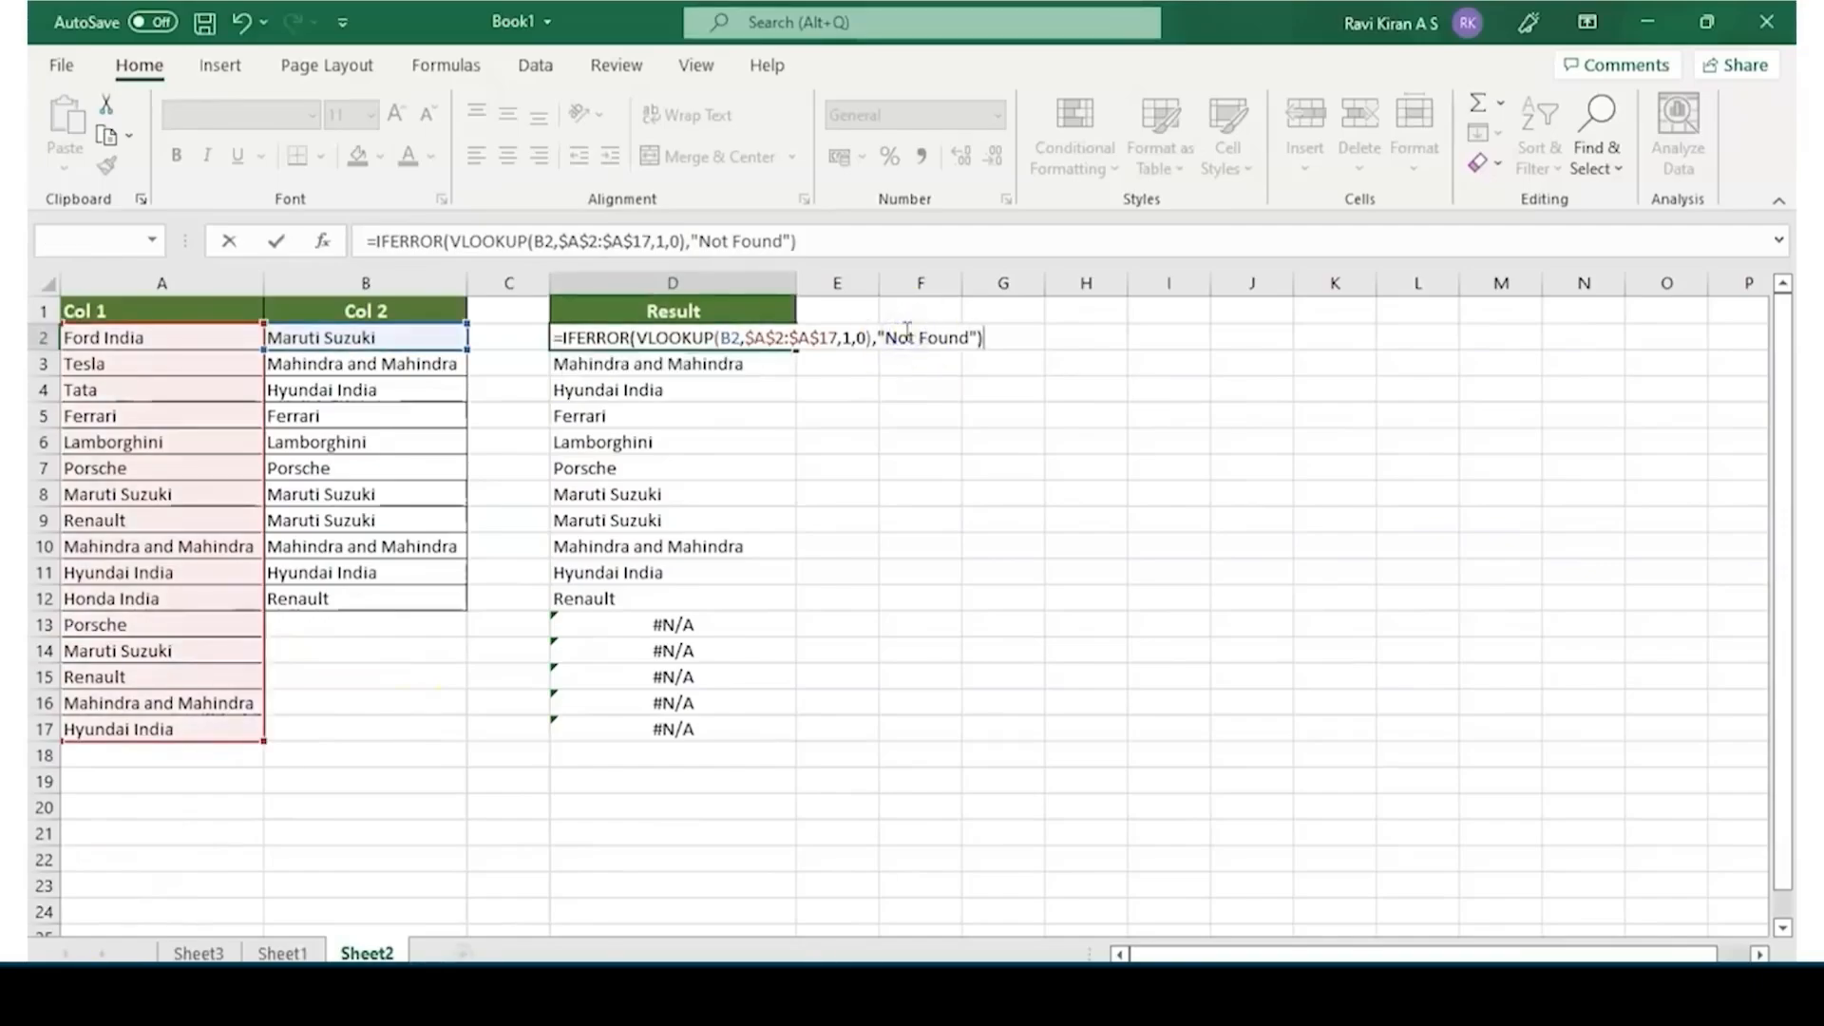
{"action": "left_click", "coordinate": [762, 339]}
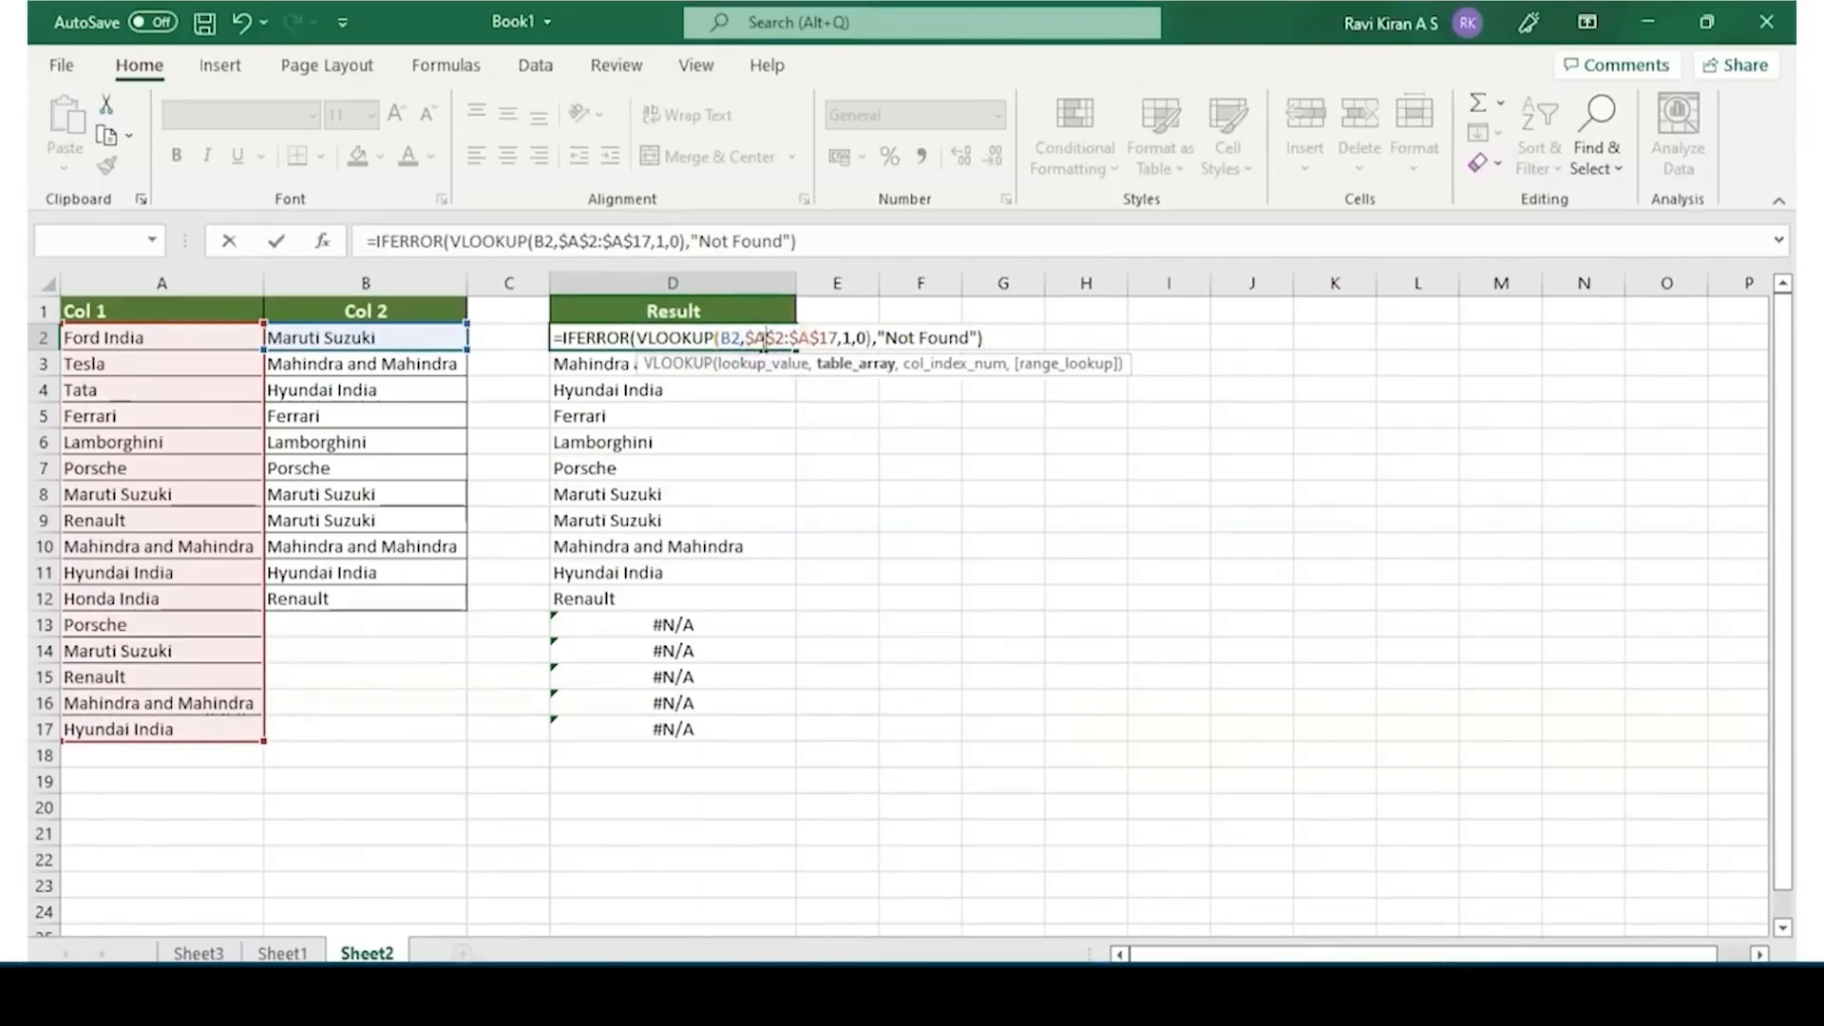
{"action": "key", "text": "Return"}
Fill the IFERROR formula from D2 down the Result column to D17
{"action": "left_click", "coordinate": [761, 339]}
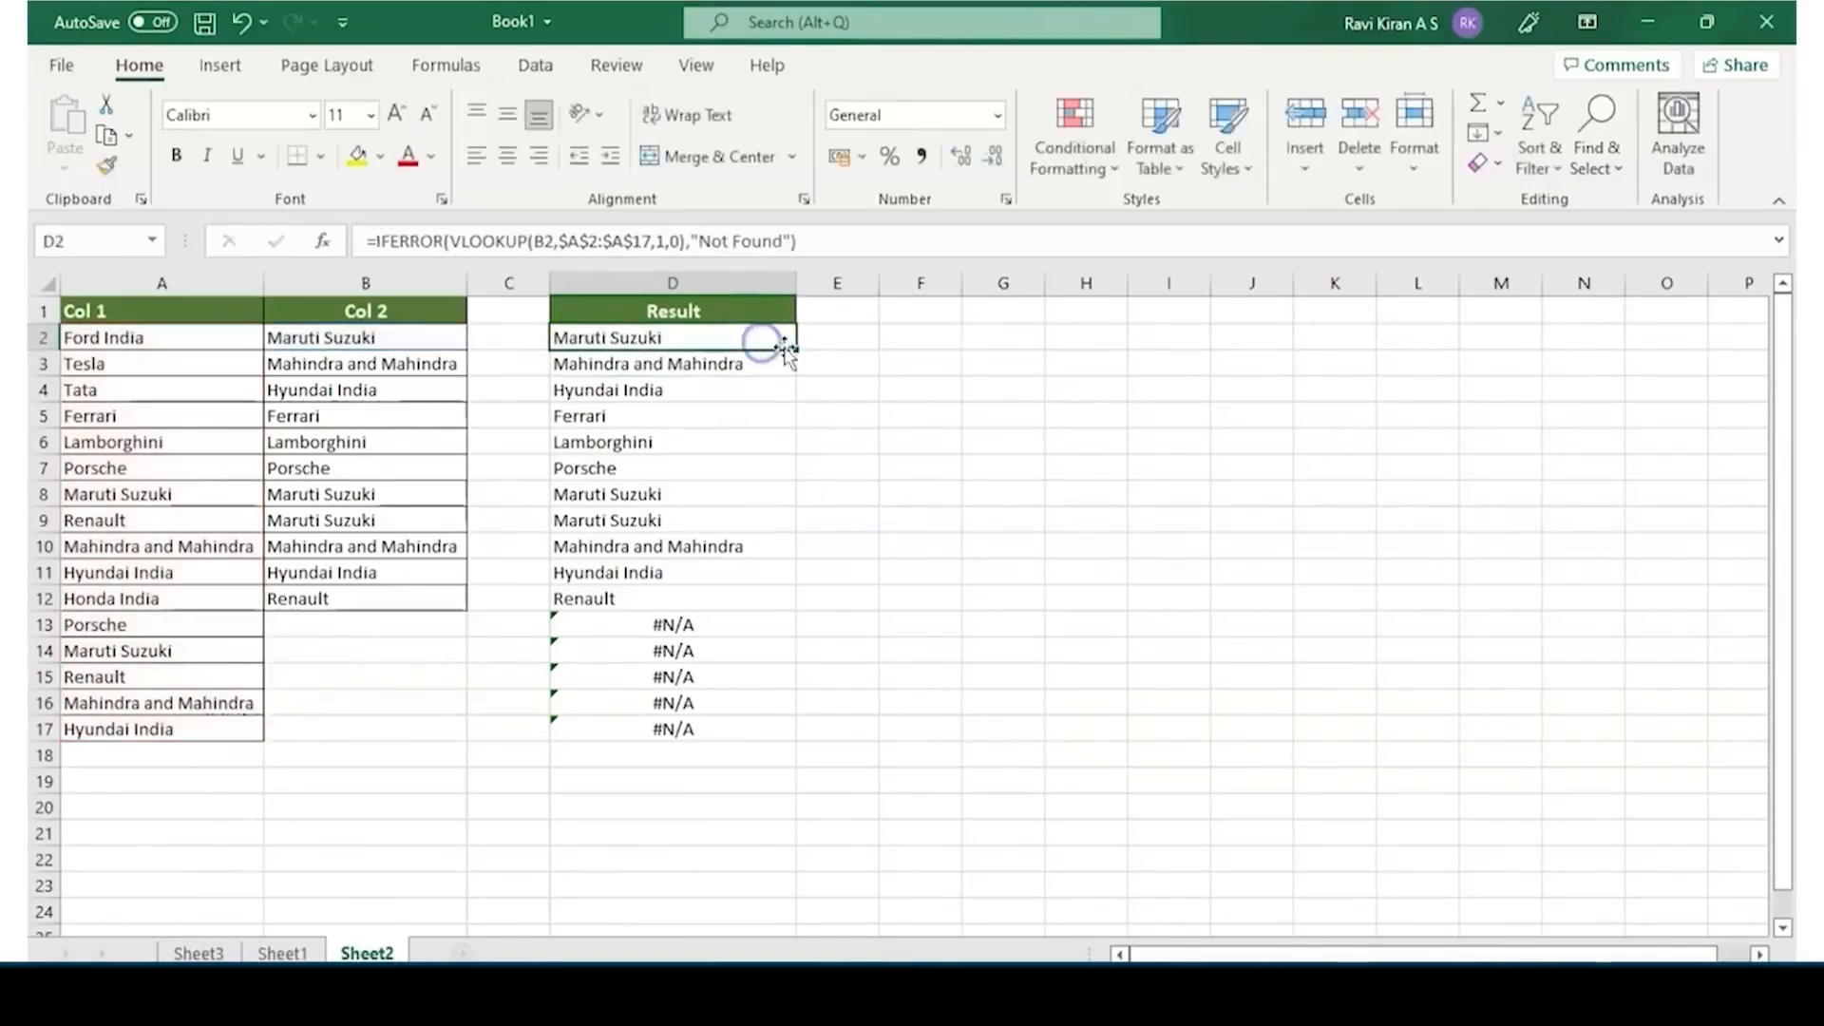
{"action": "left_click_drag", "start_coordinate": [795, 349], "coordinate": [754, 741]}
{"action": "left_click", "coordinate": [696, 636]}
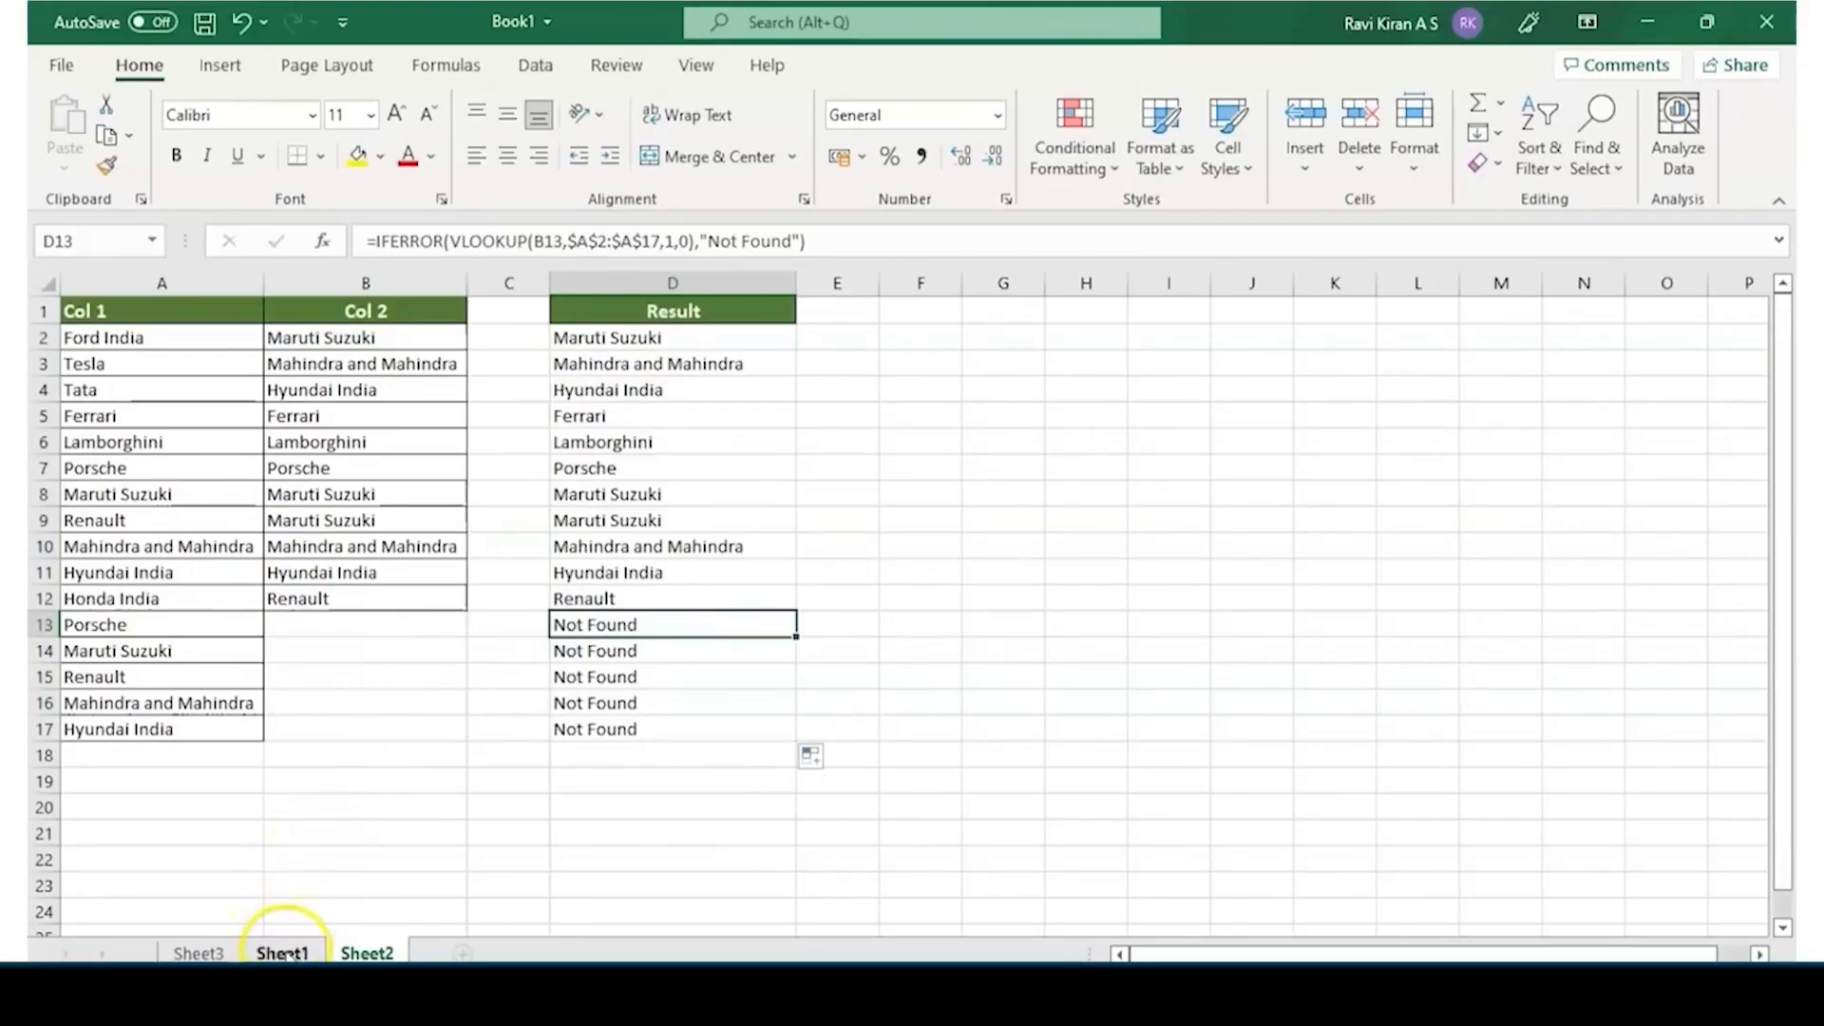
On Sheet1, clear the existing VLOOKUP formulas from the Col 4 cells E2 to E12
{"action": "left_click", "coordinate": [283, 953]}
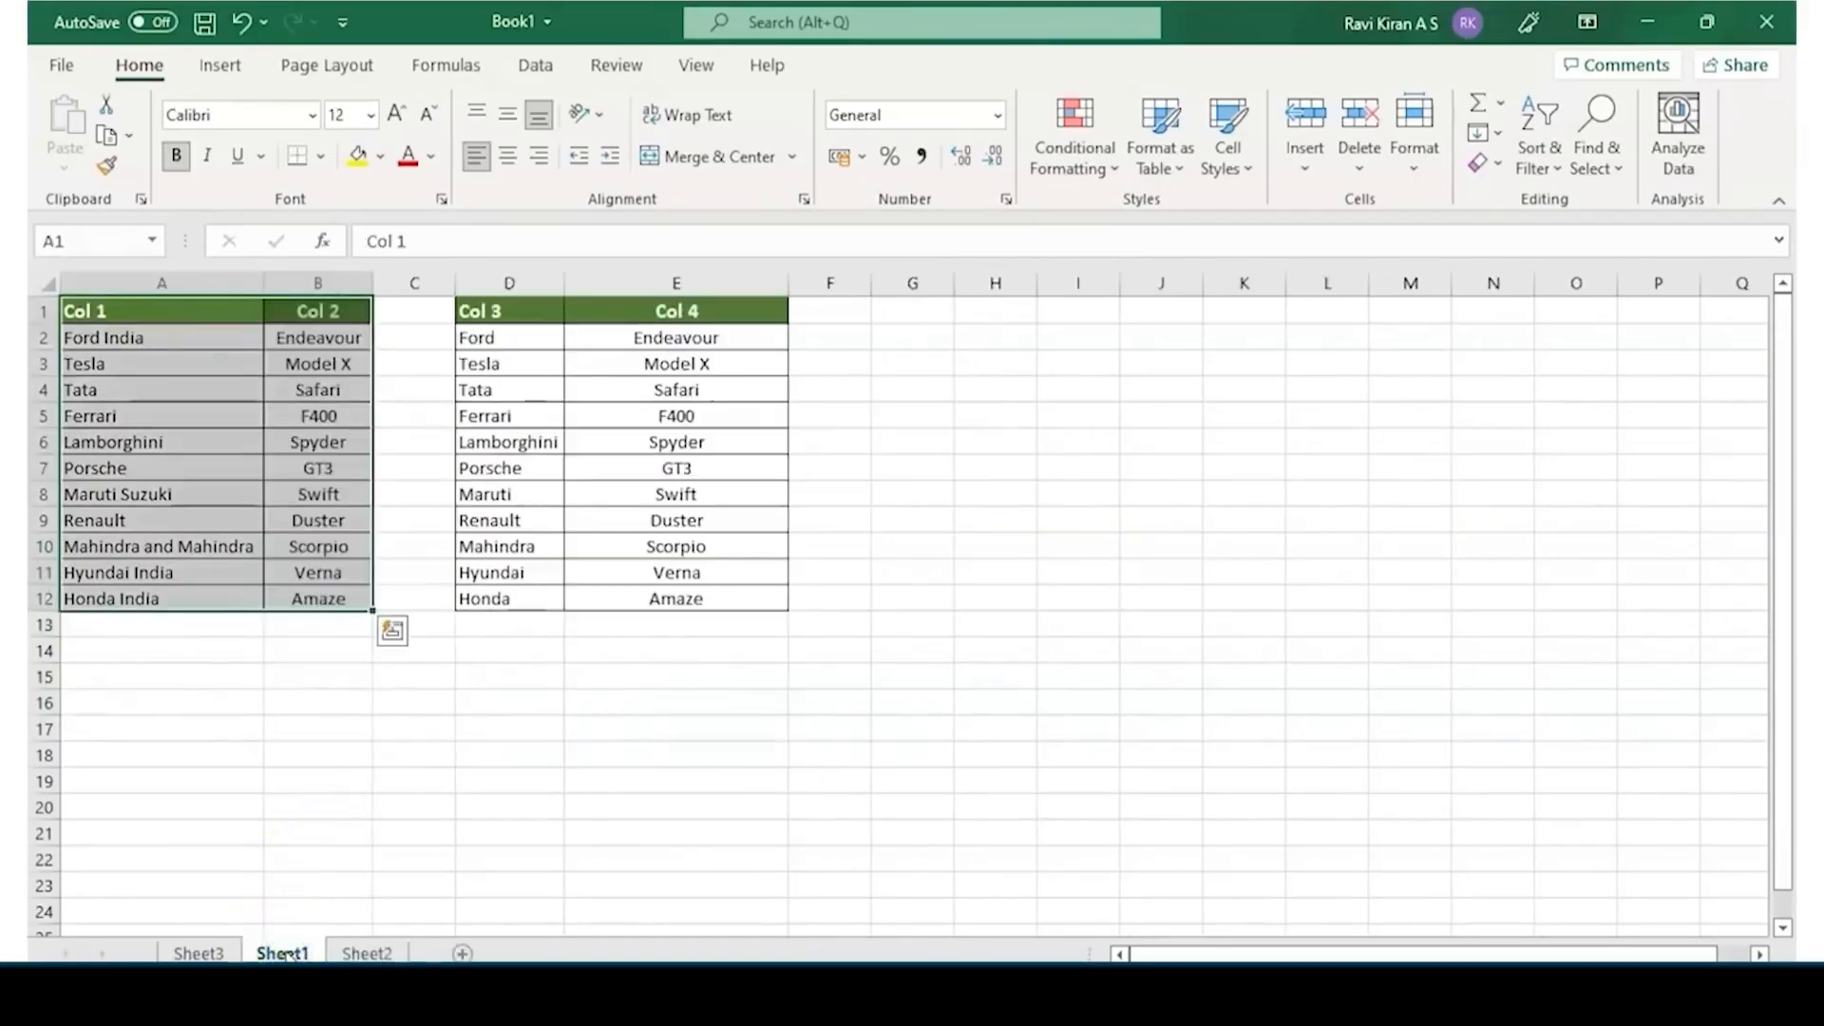
{"action": "left_click", "coordinate": [706, 337]}
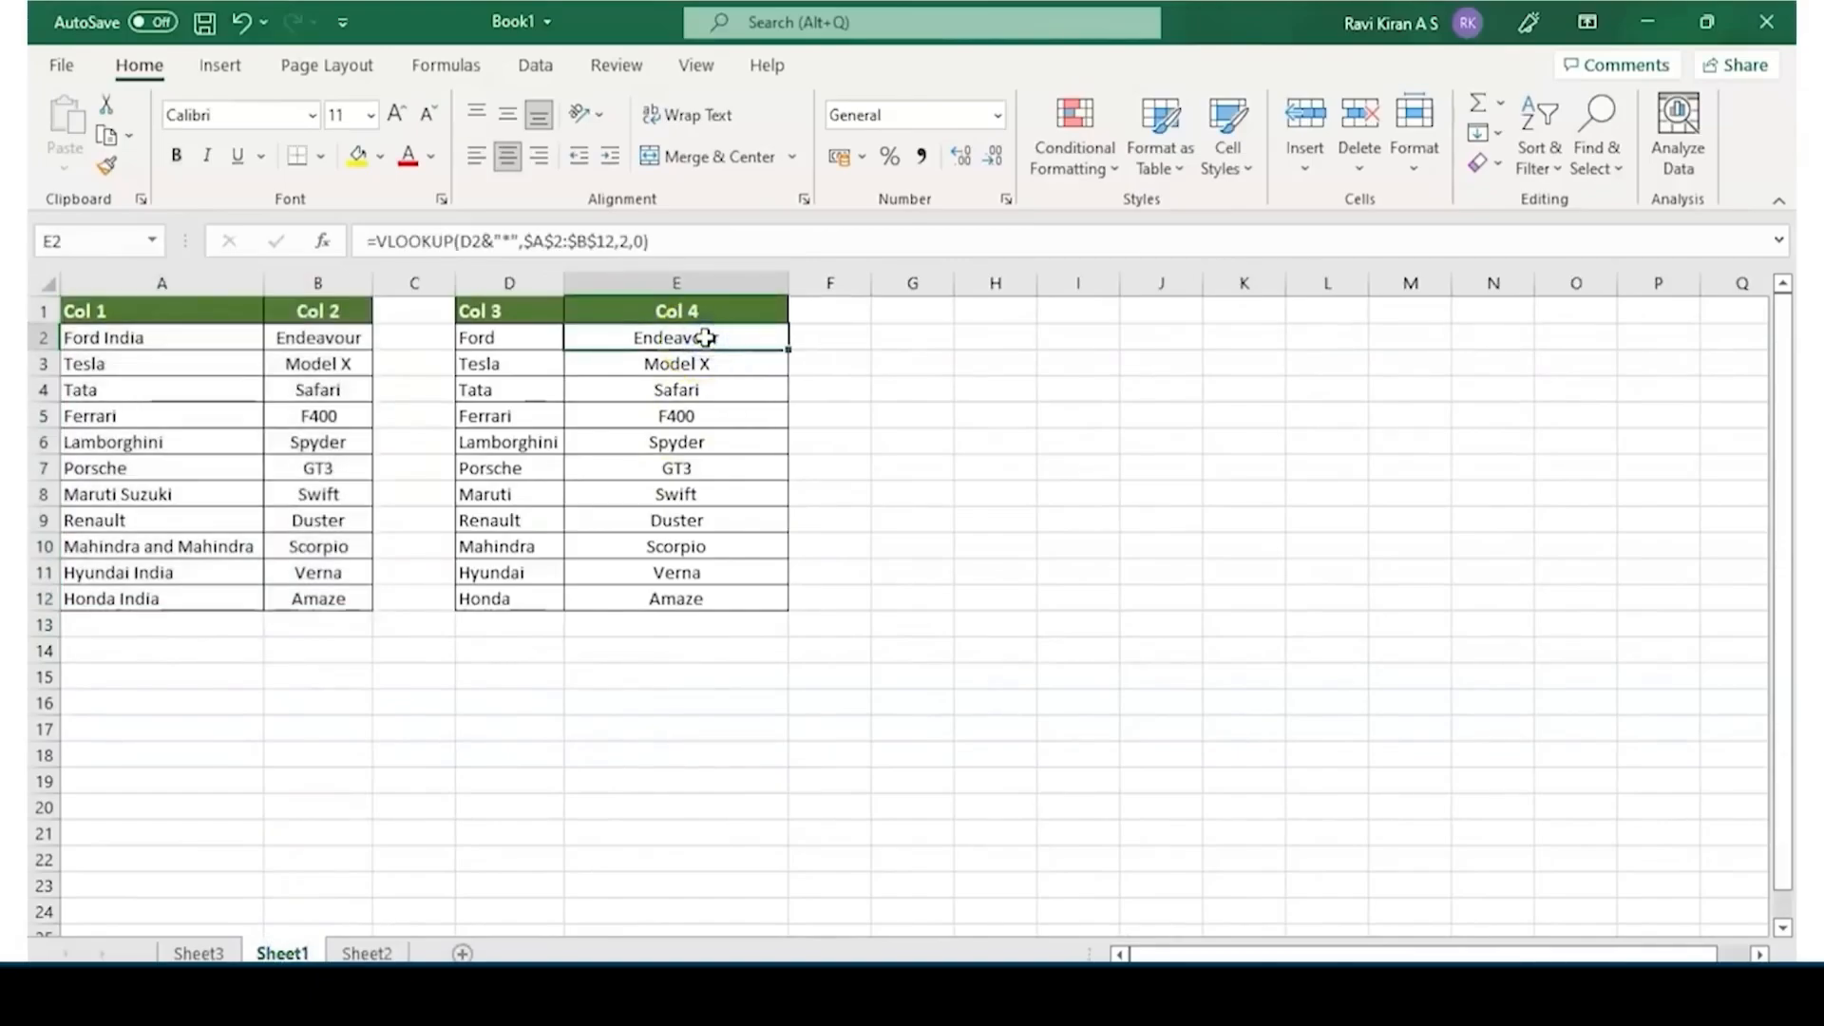
{"action": "left_click_drag", "start_coordinate": [713, 334], "coordinate": [700, 590]}
{"action": "key", "text": "F2"}
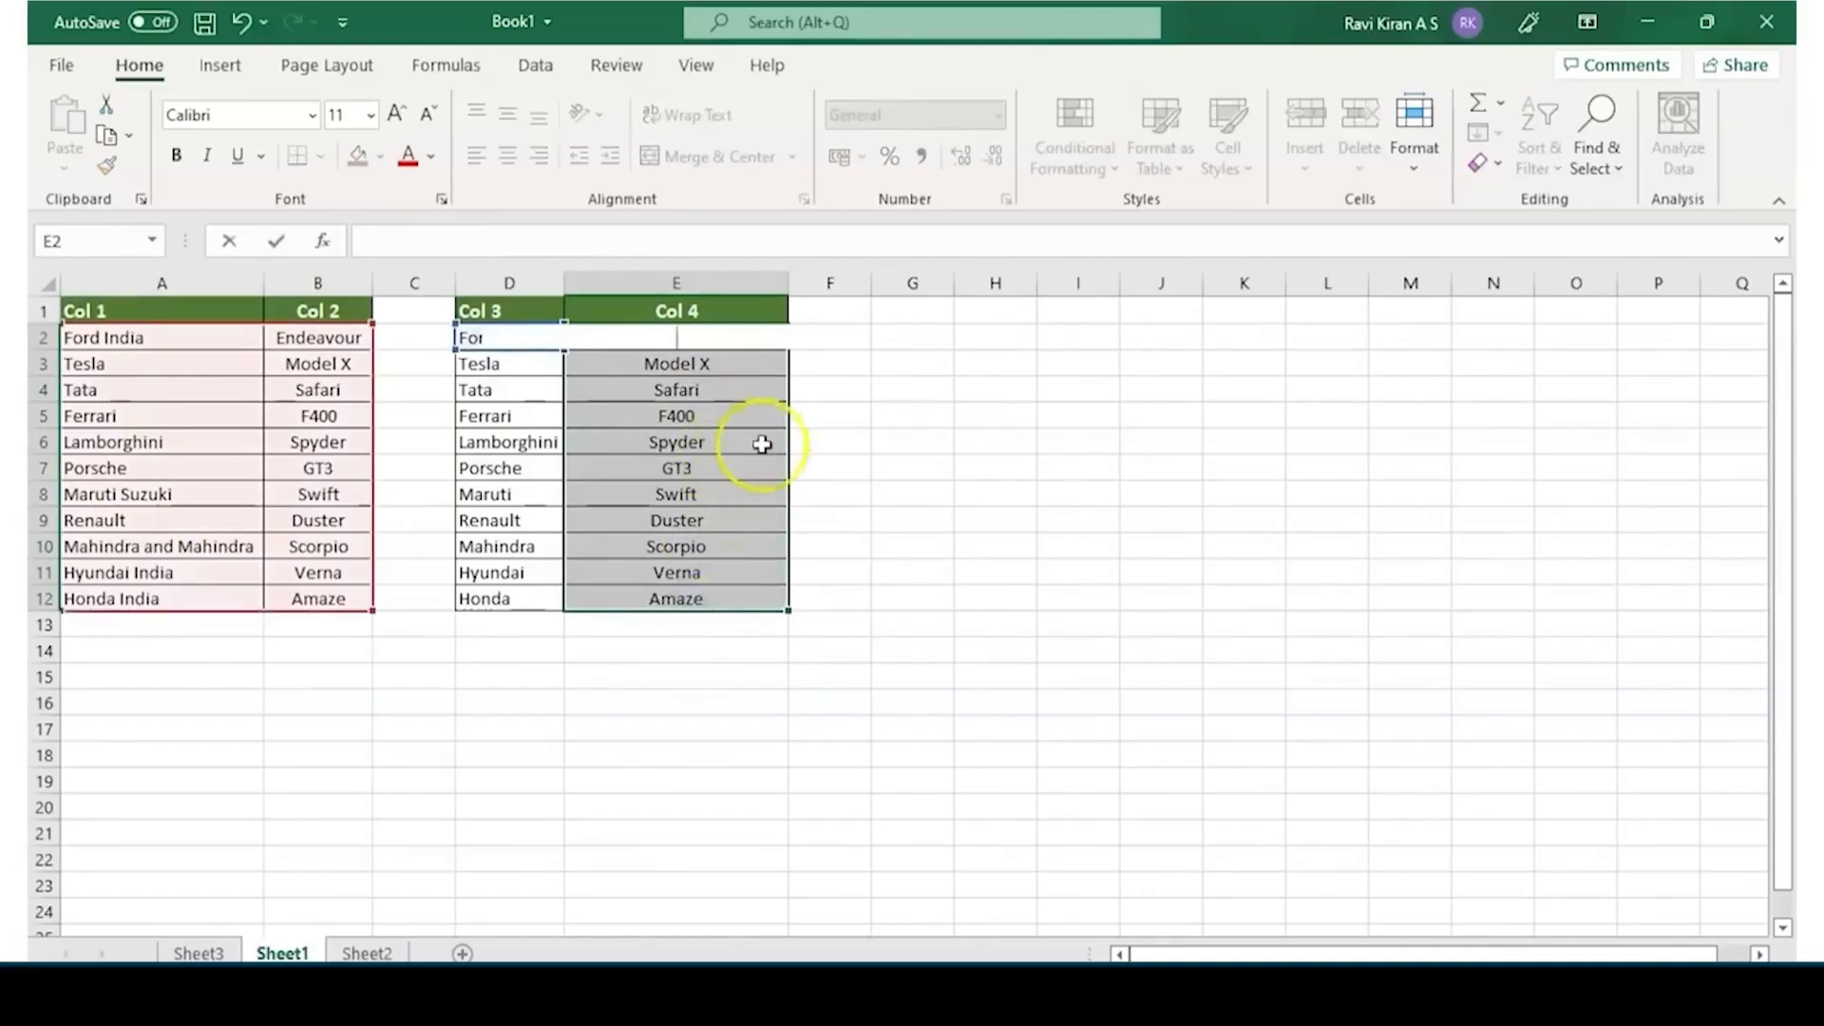
{"action": "left_click", "coordinate": [768, 363]}
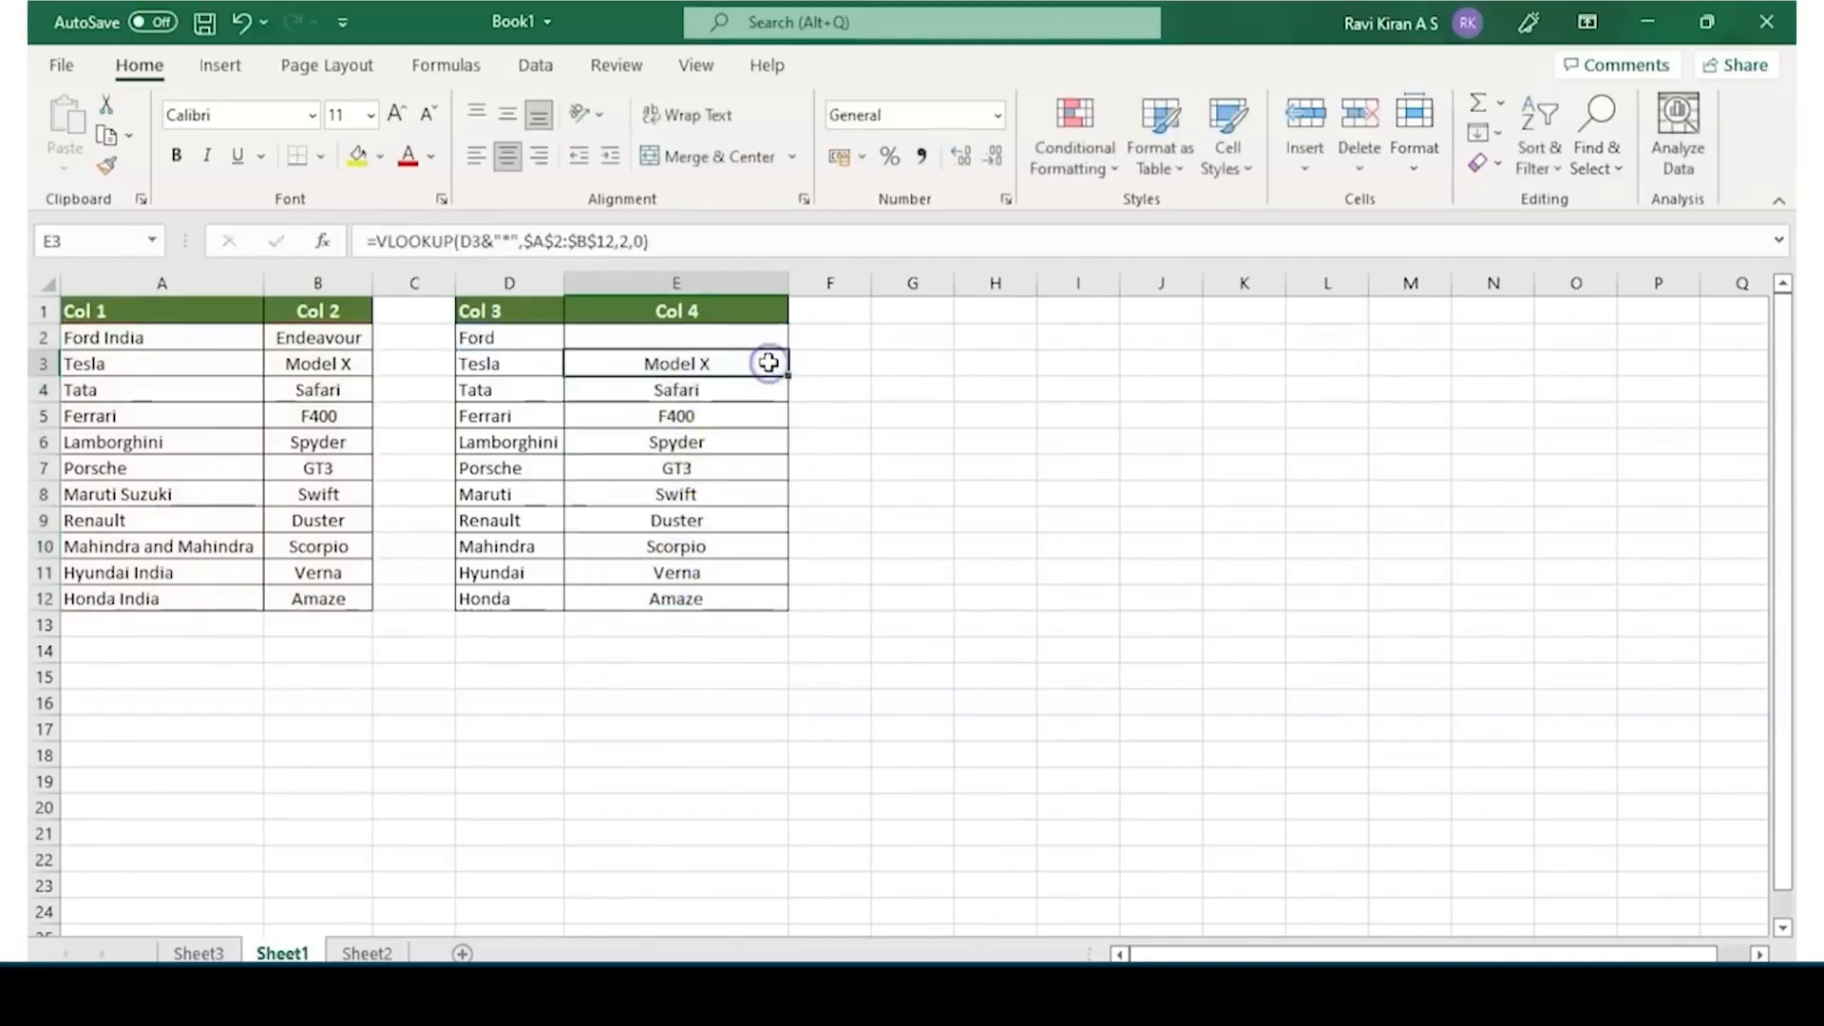
{"action": "key", "text": "Delete"}
{"action": "key", "text": "Down"}
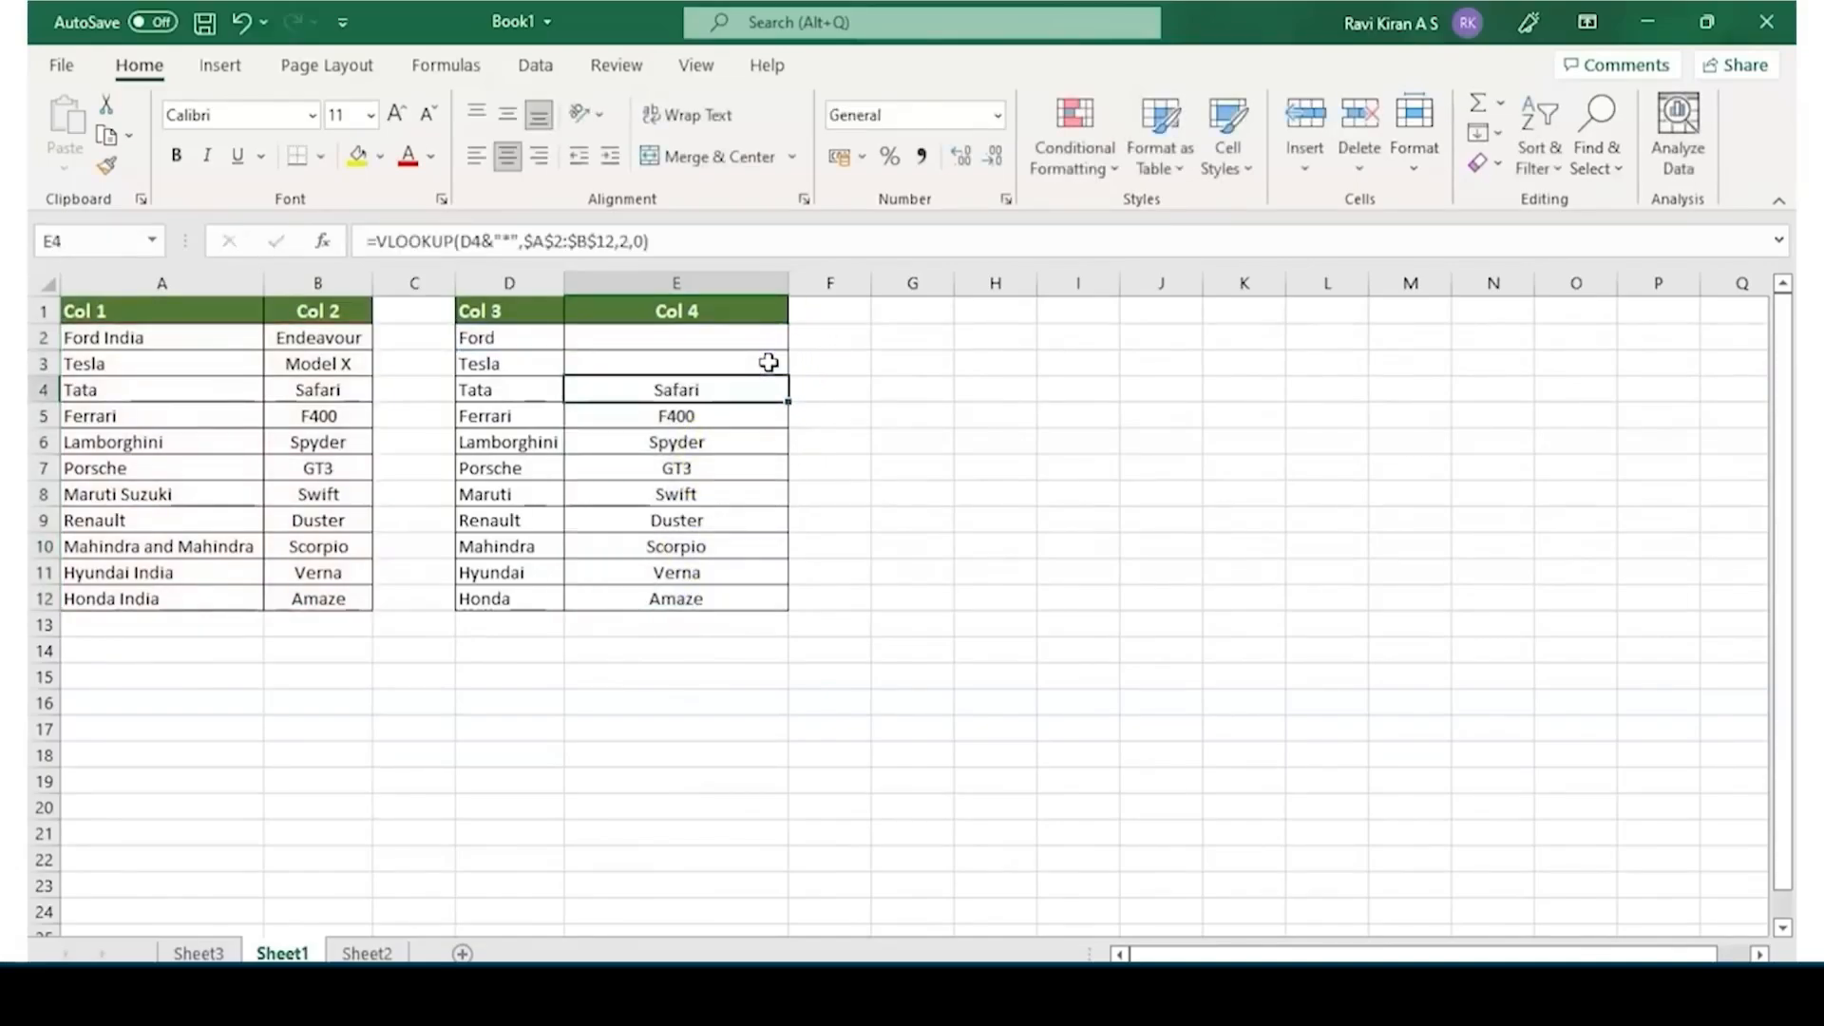
{"action": "key", "text": "Delete"}
{"action": "key", "text": "Down"}
{"action": "key", "text": "Delete"}
{"action": "key", "text": "Down"}
{"action": "key", "text": "Delete"}
{"action": "key", "text": "Down"}
{"action": "key", "text": "Delete"}
{"action": "key", "text": "Down"}
{"action": "key", "text": "Delete"}
{"action": "key", "text": "Down"}
{"action": "key", "text": "Delete"}
{"action": "key", "text": "Down"}
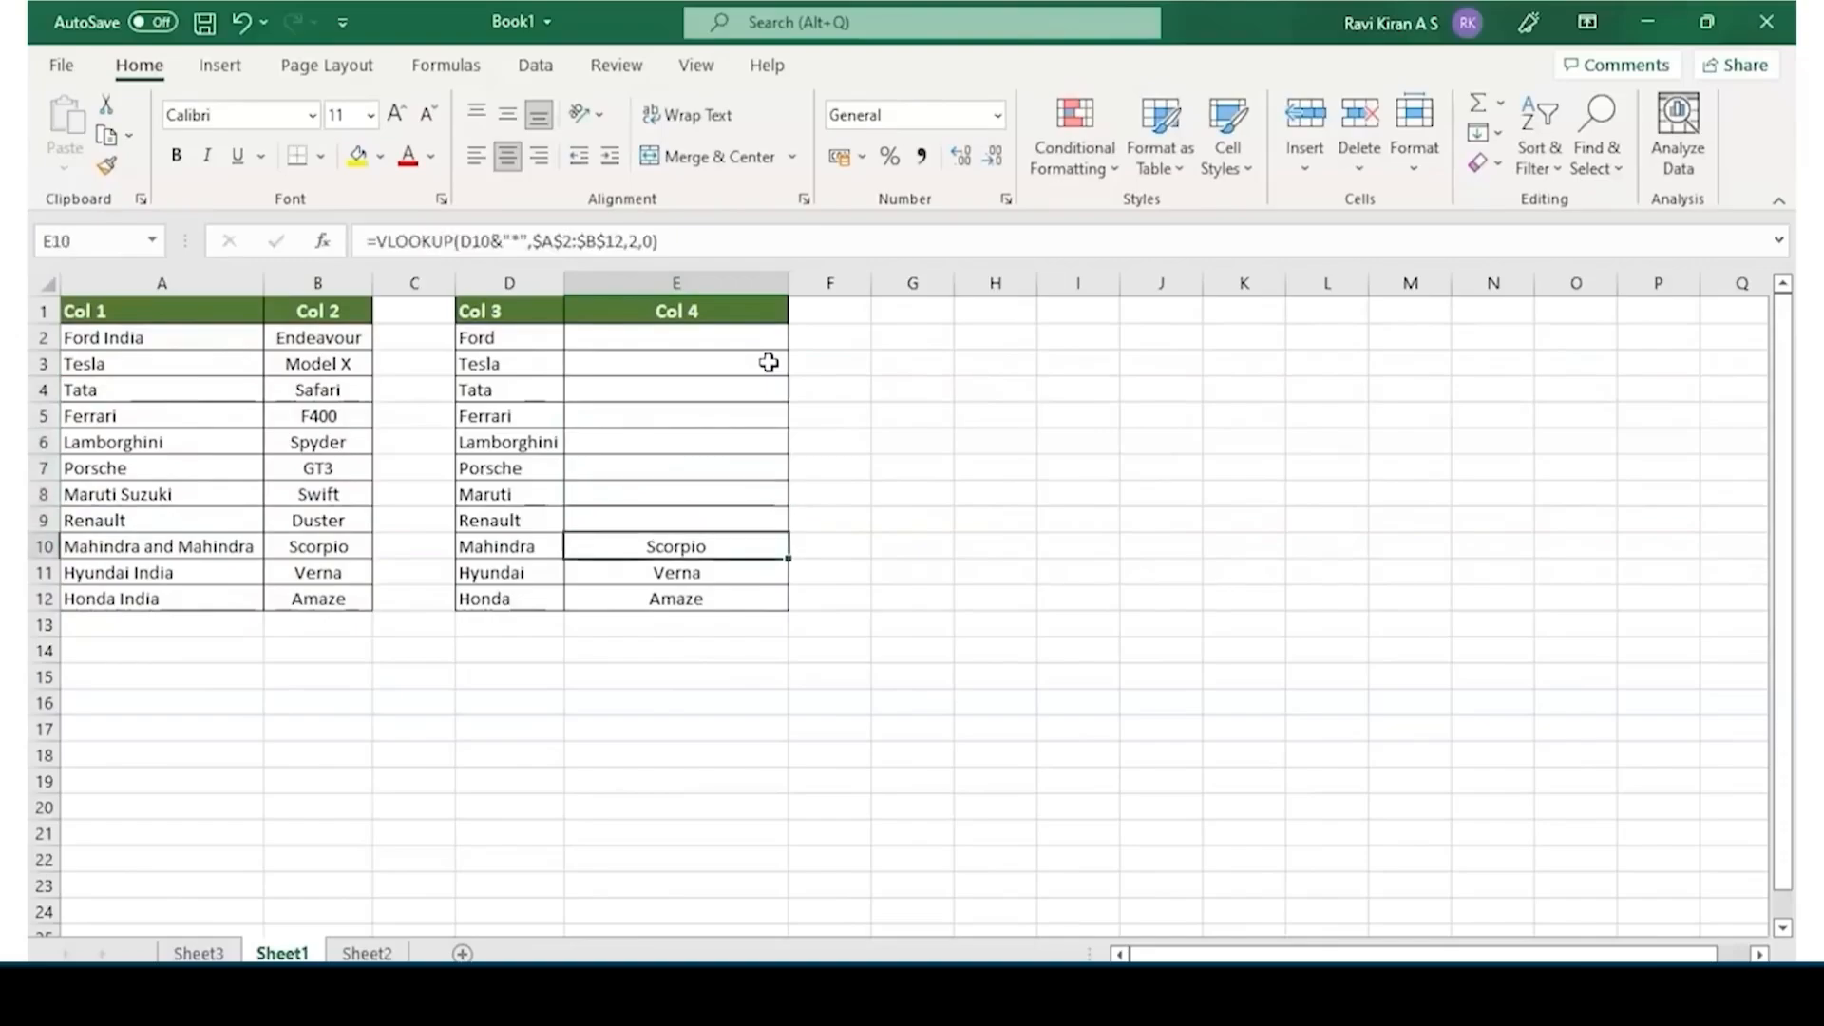
{"action": "key", "text": "Delete"}
{"action": "key", "text": "Down"}
{"action": "key", "text": "Delete"}
{"action": "key", "text": "Down"}
{"action": "key", "text": "Delete"}
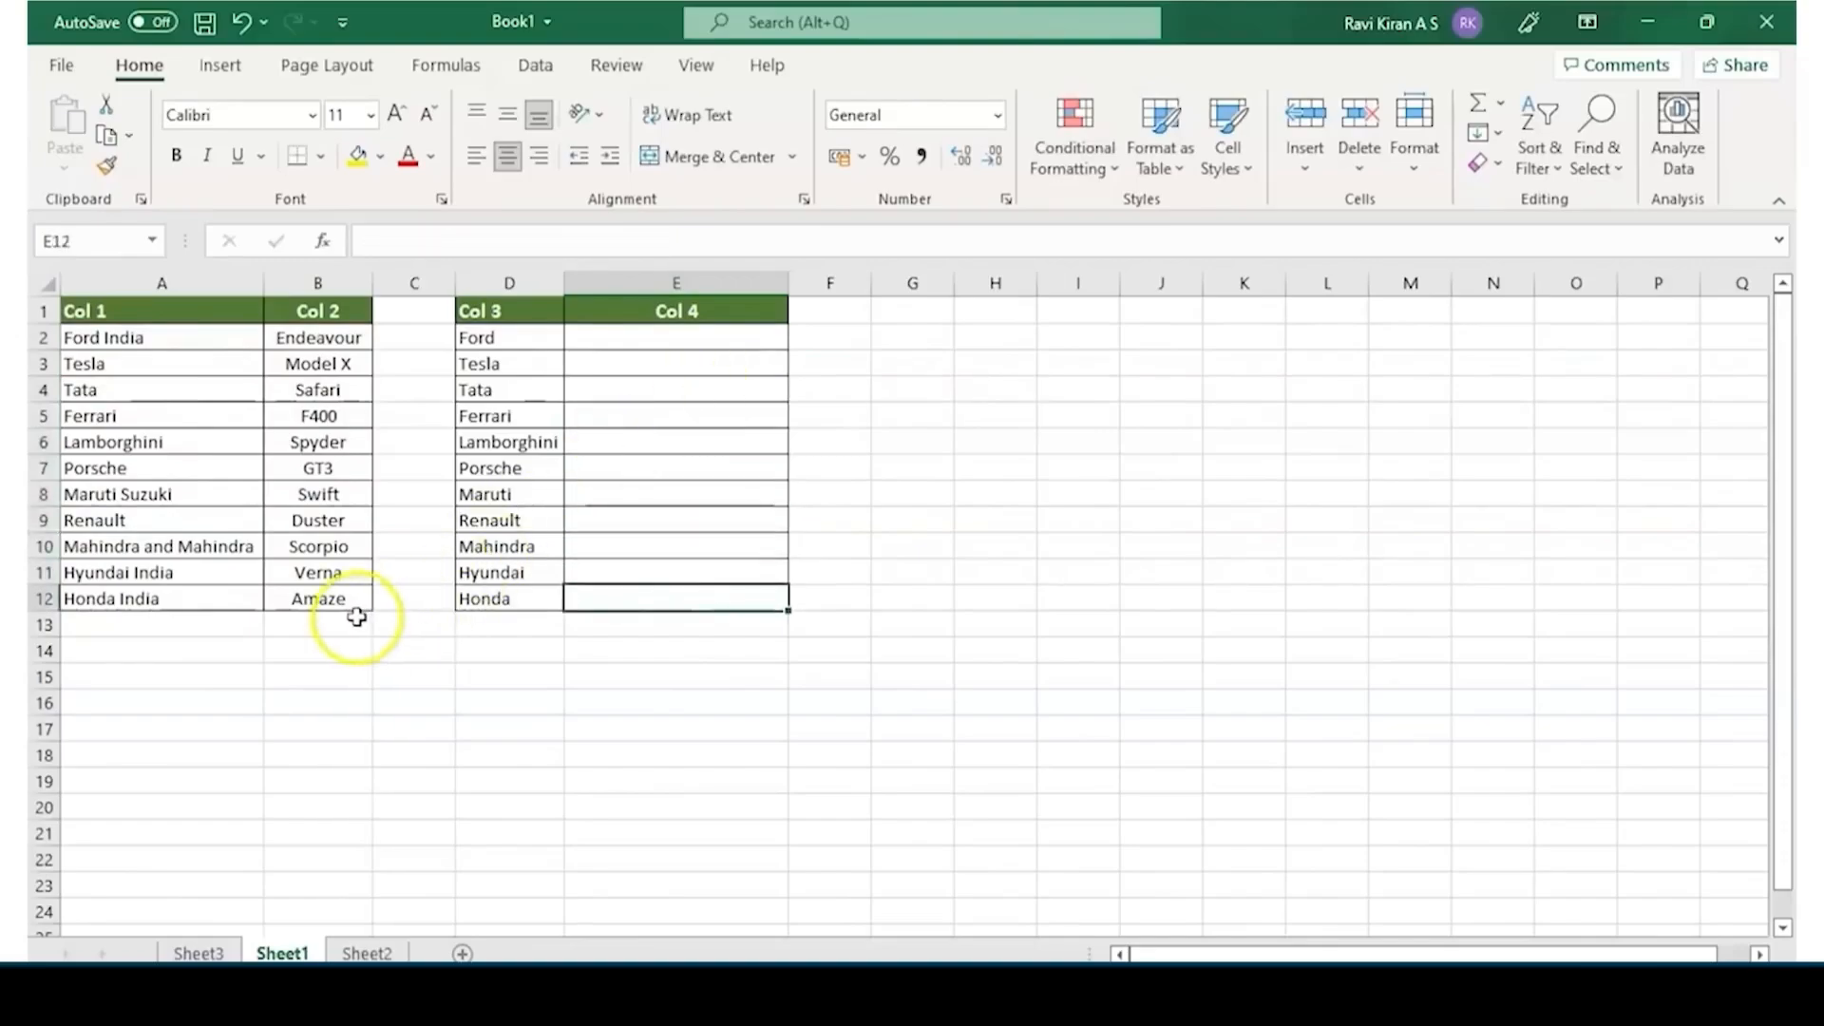
{"action": "left_click", "coordinate": [430, 711]}
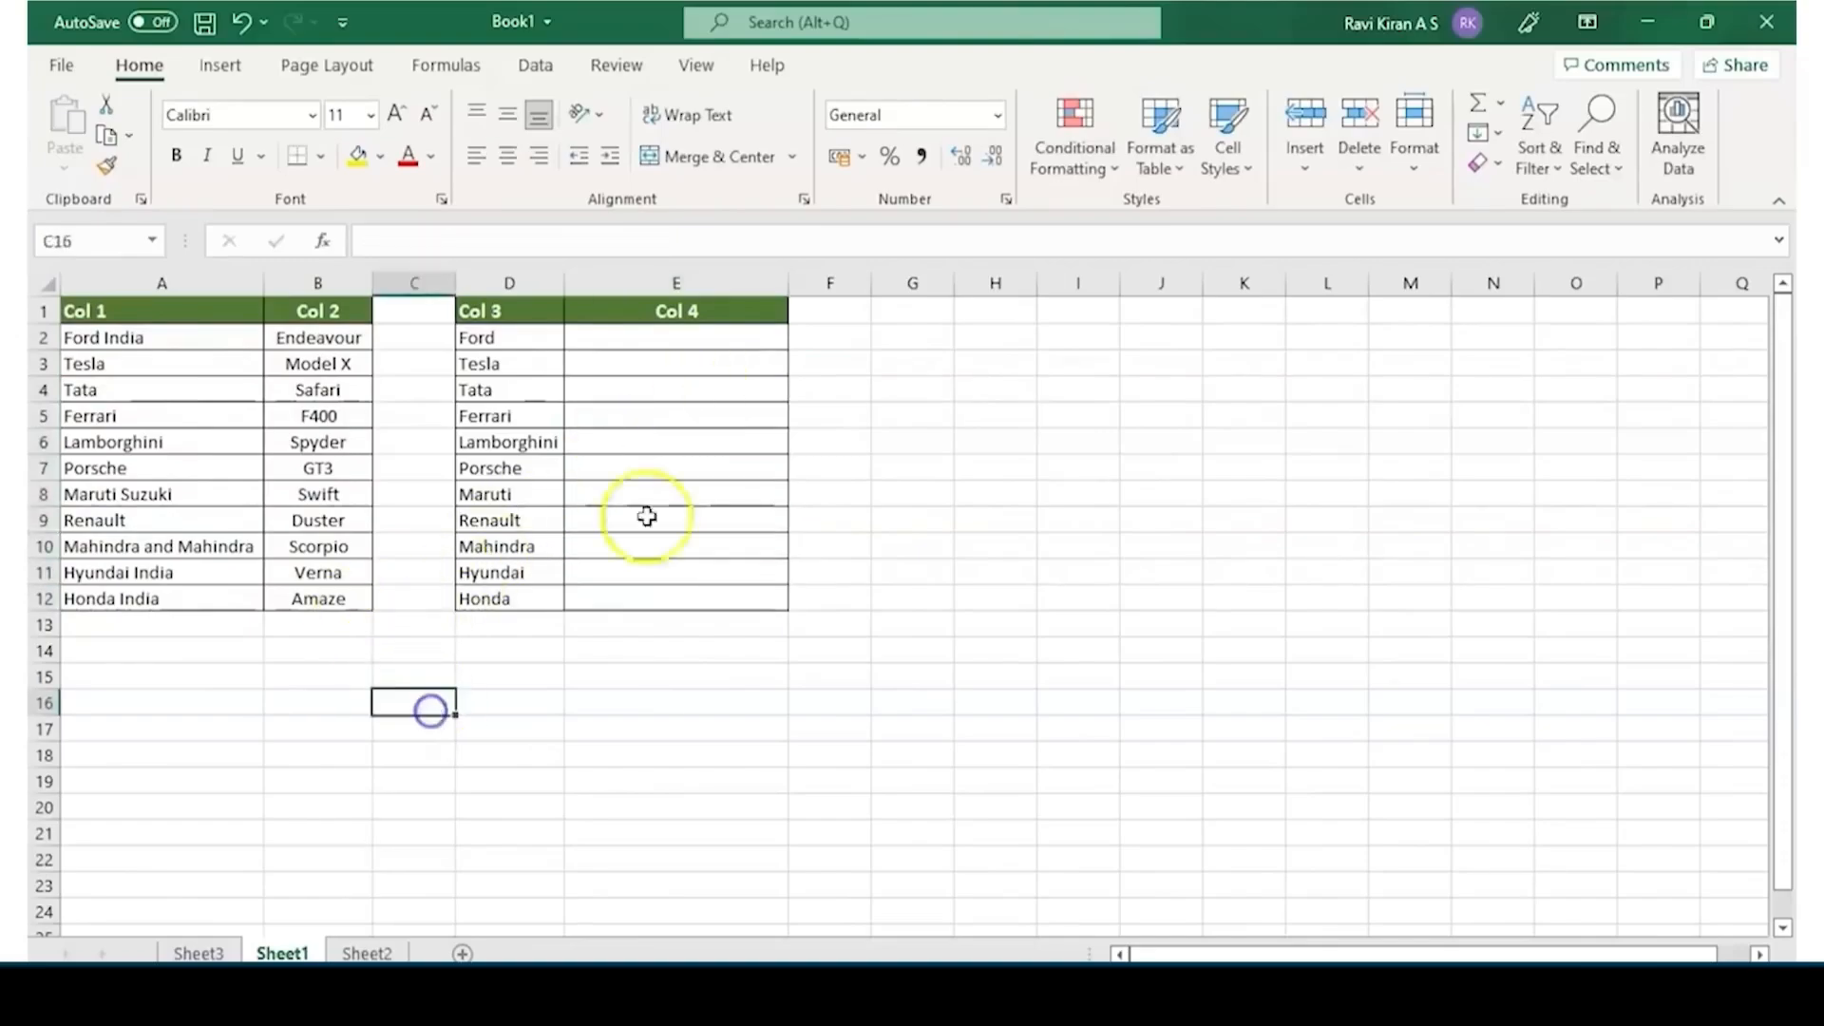
Compare the brand names in Col 1 with the shortened names in Col 3, such as those for Ford and Mahindra
{"action": "left_click", "coordinate": [160, 344]}
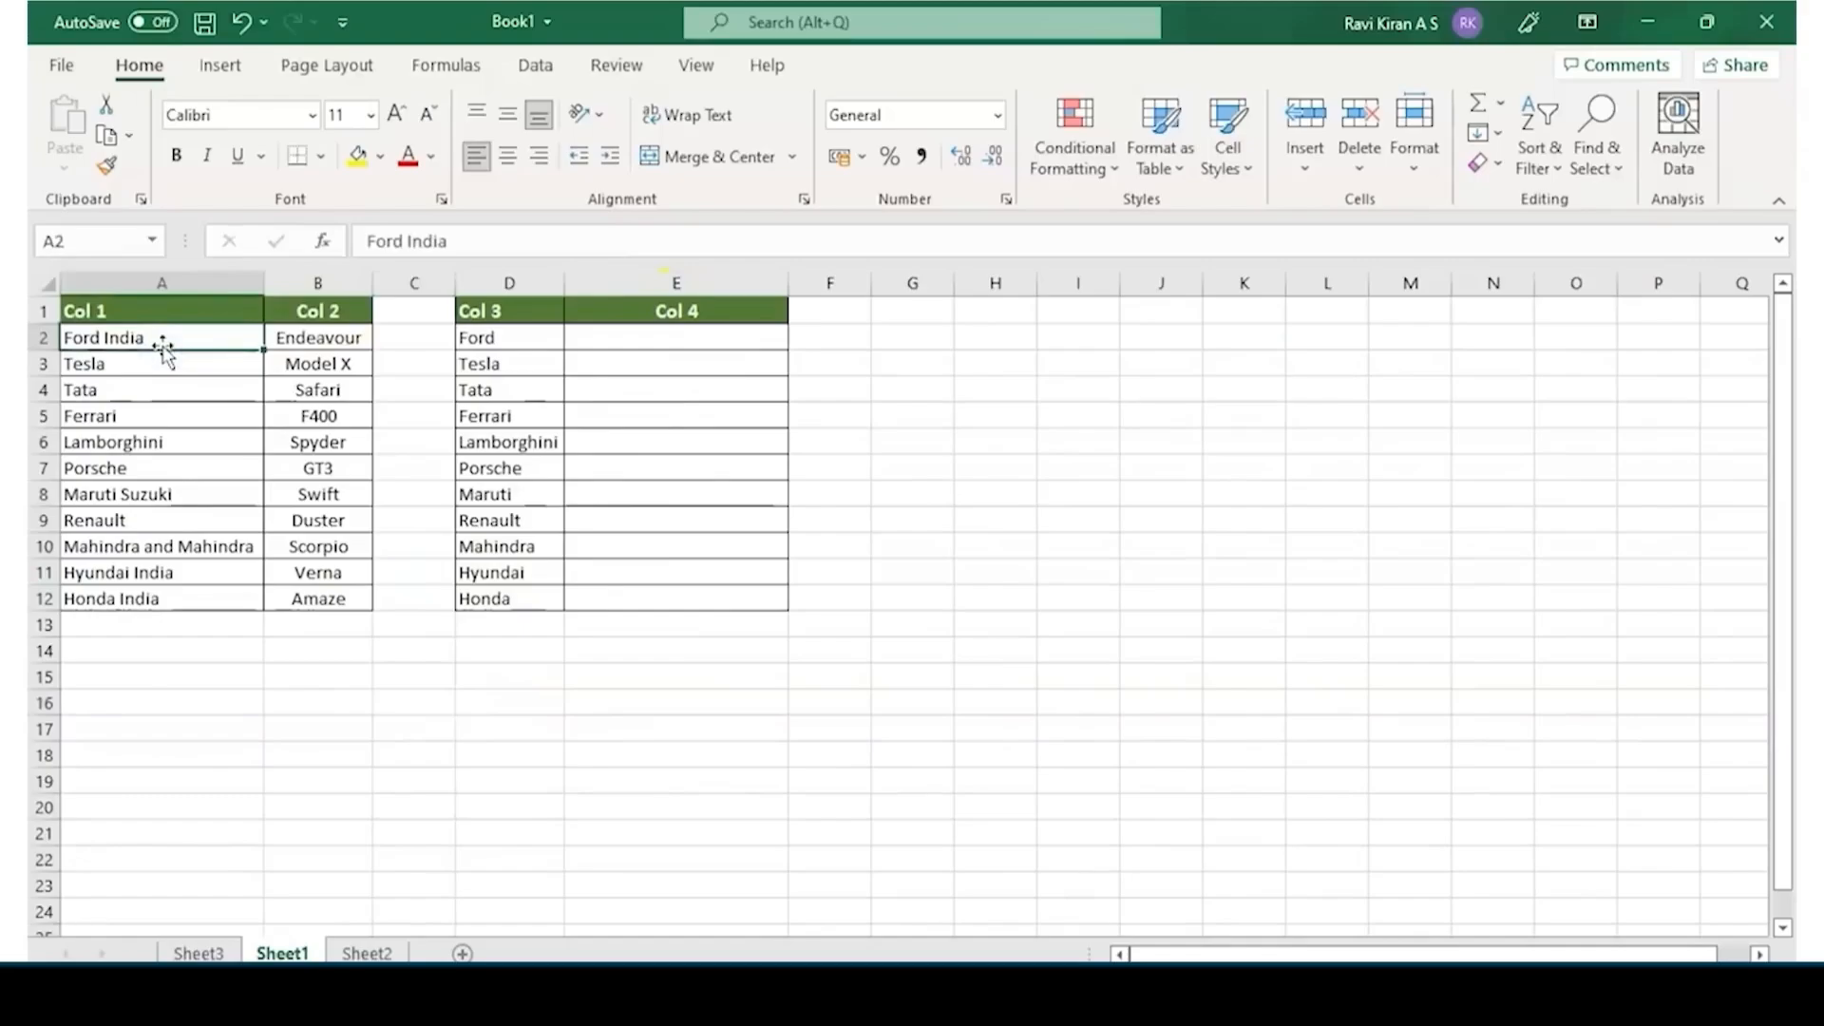
{"action": "left_click", "coordinate": [501, 339]}
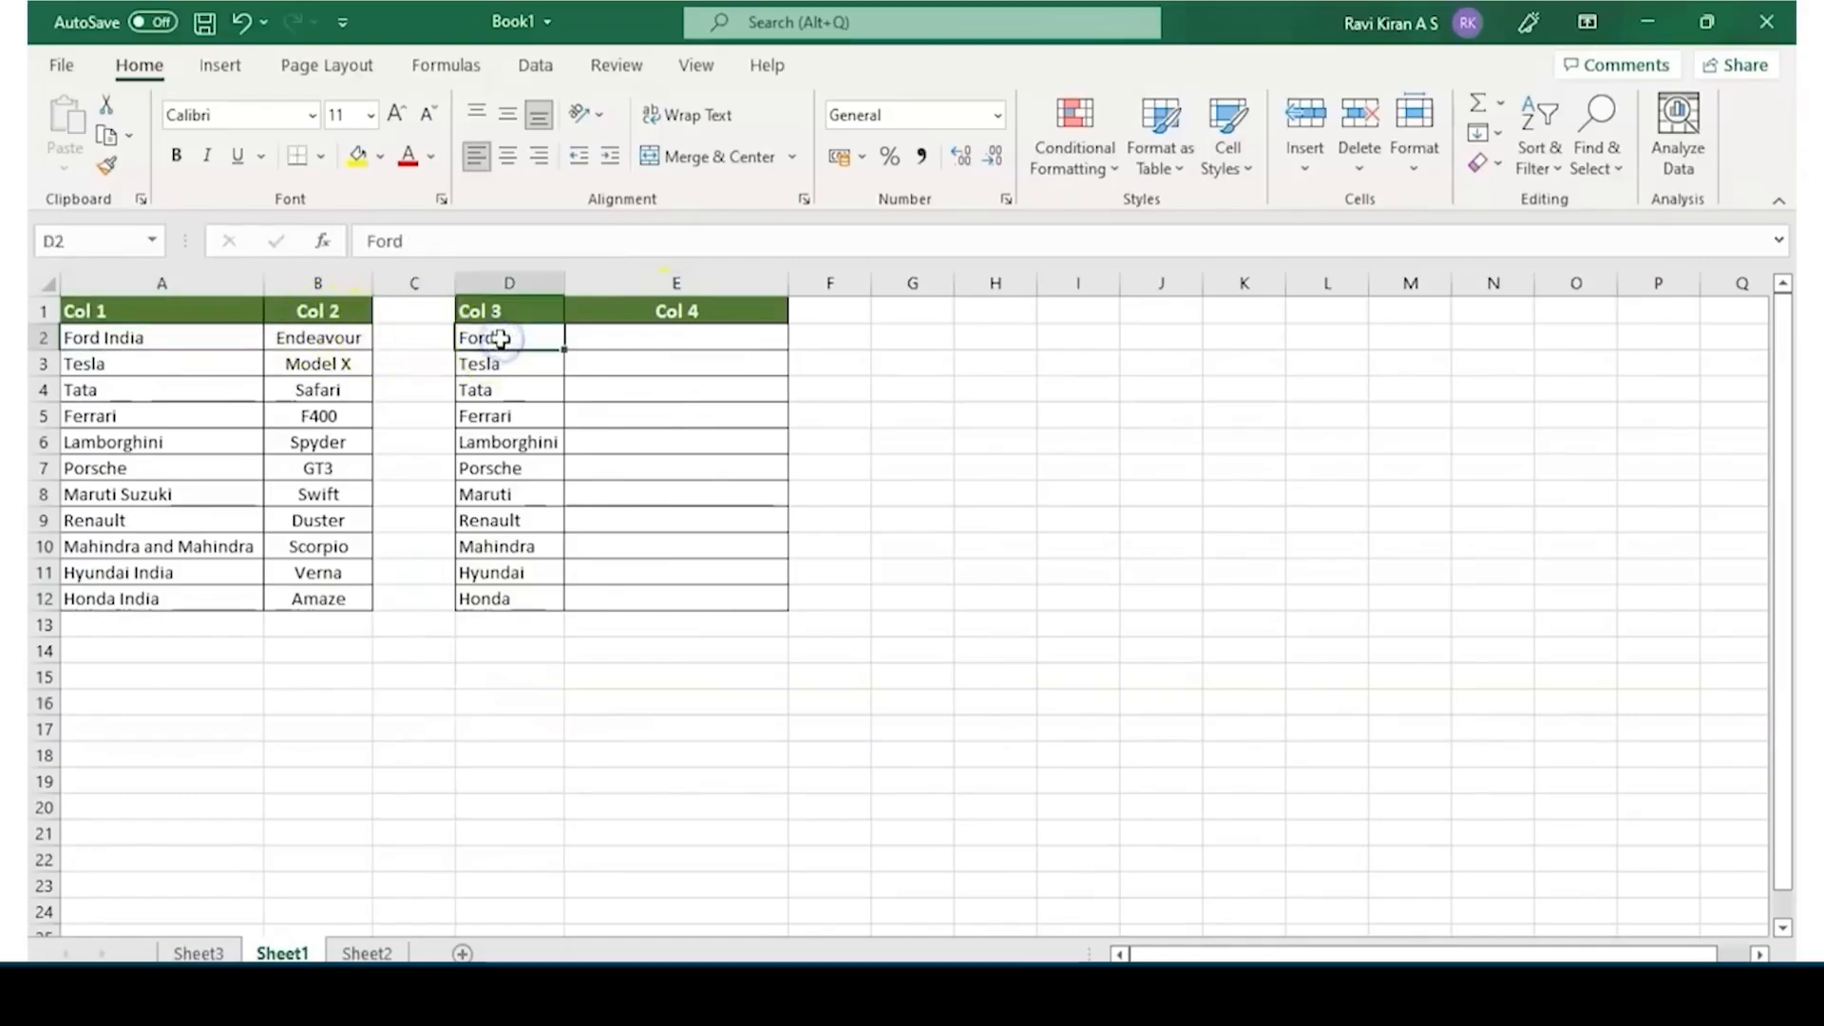
{"action": "left_click", "coordinate": [154, 550]}
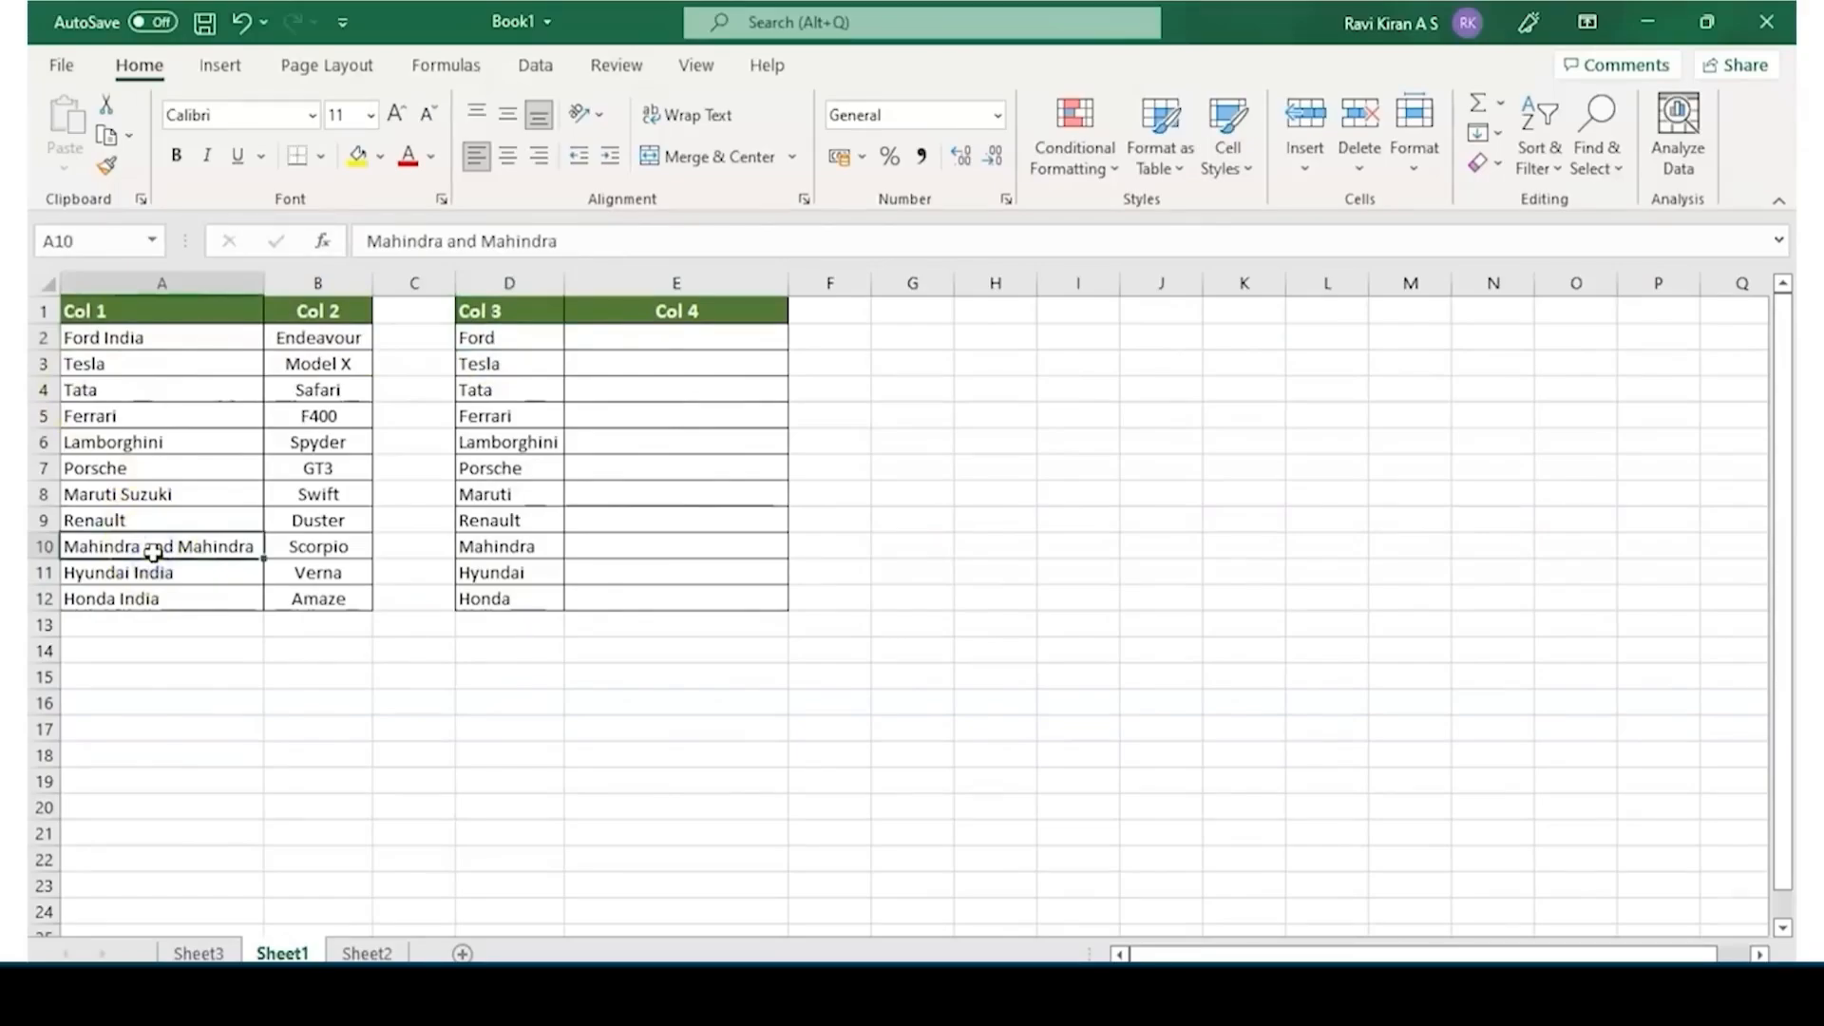
{"action": "left_click", "coordinate": [518, 563]}
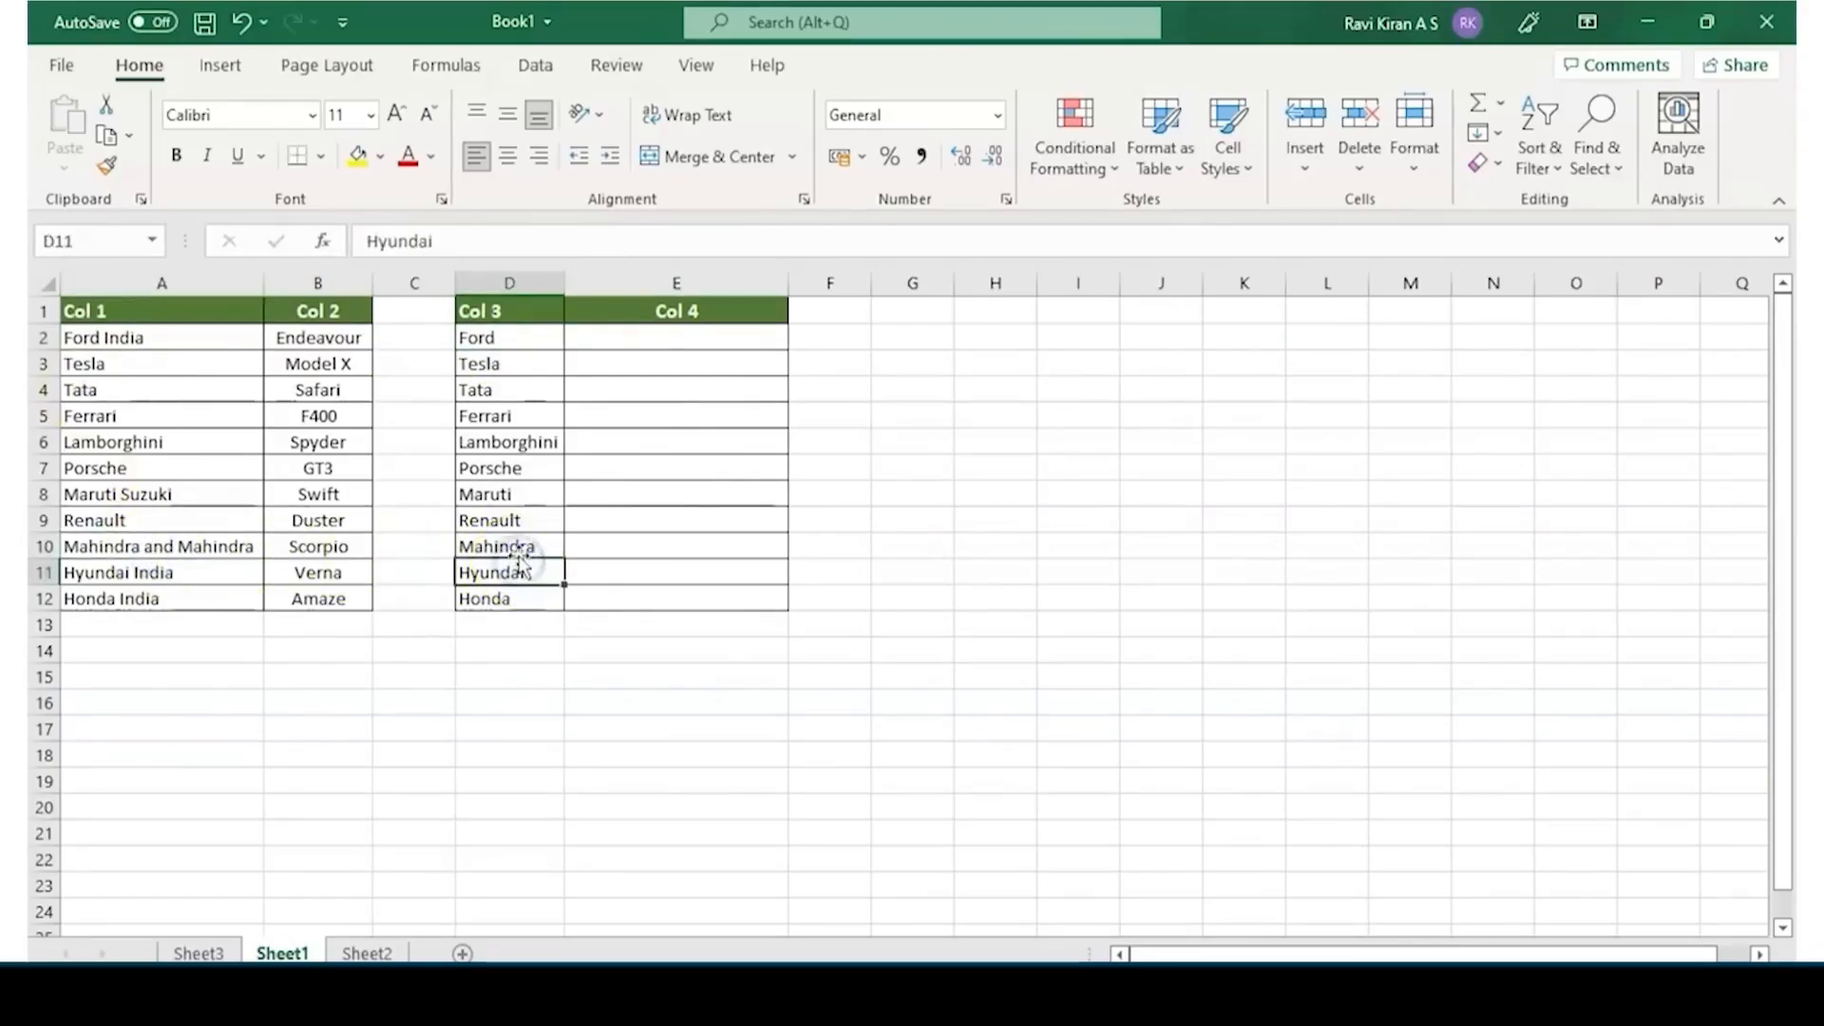
{"action": "left_click", "coordinate": [501, 547]}
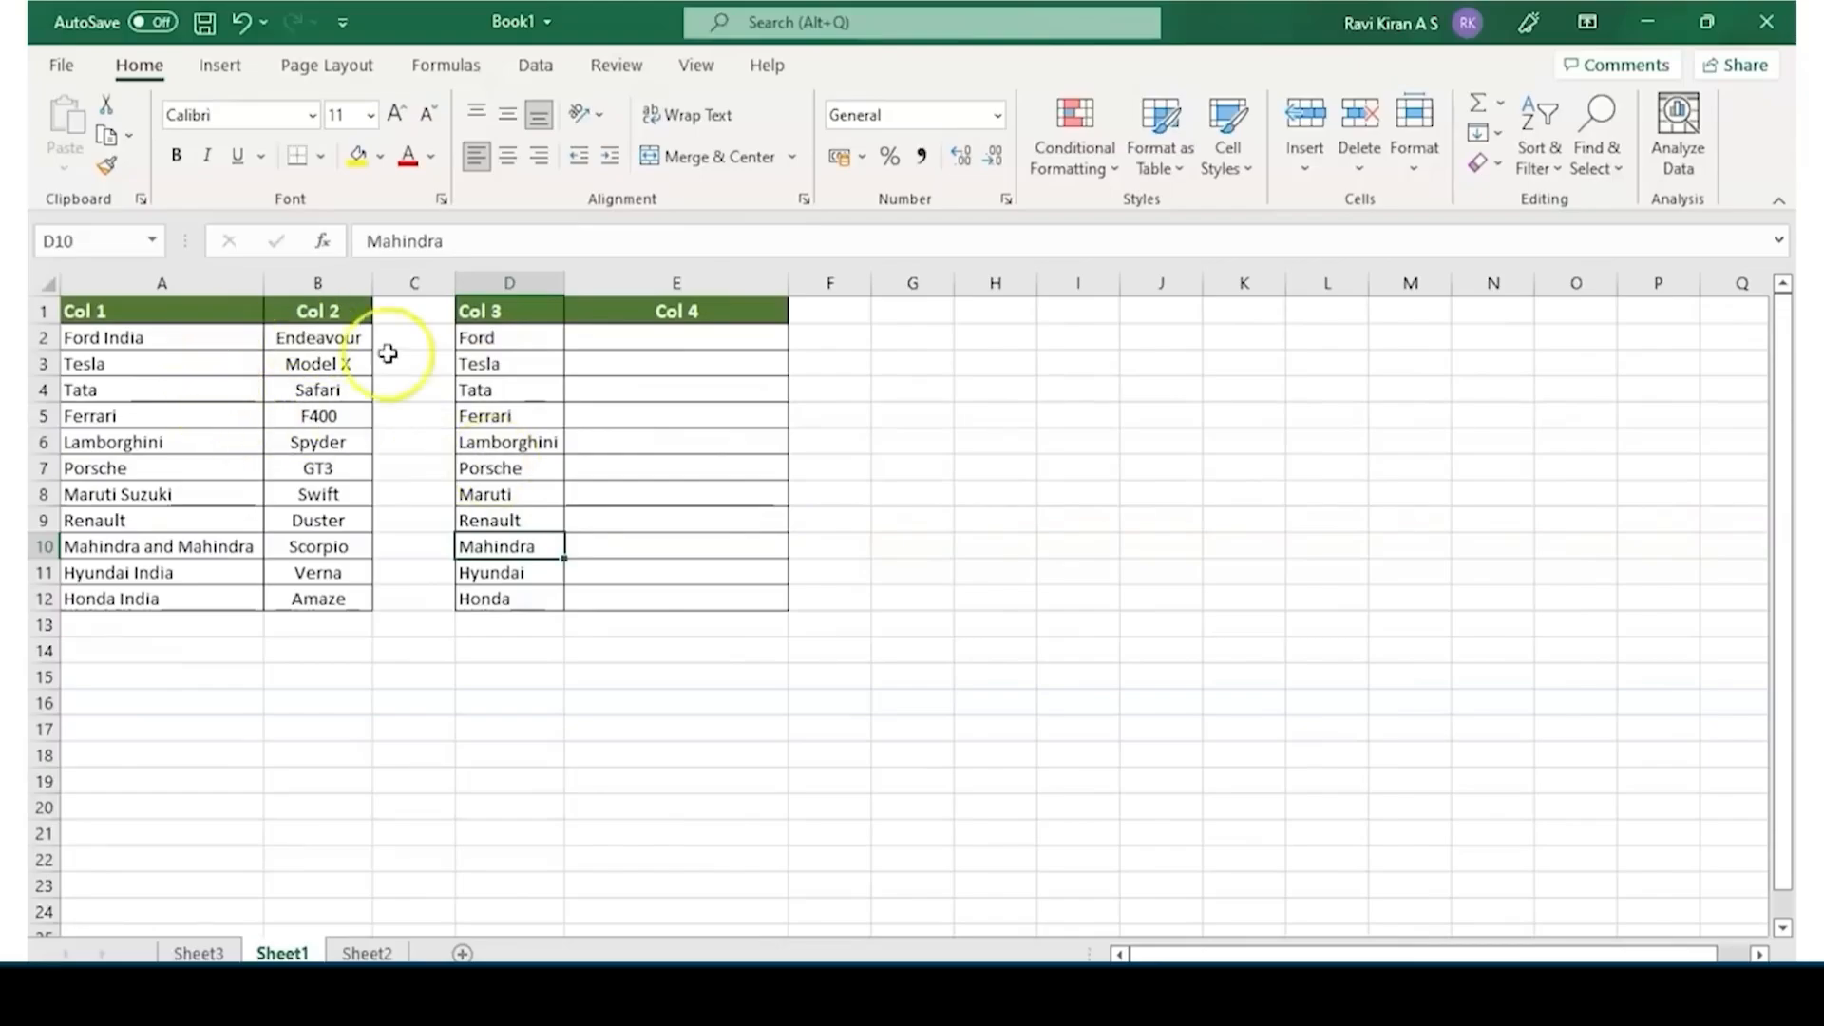
{"action": "left_click", "coordinate": [523, 335]}
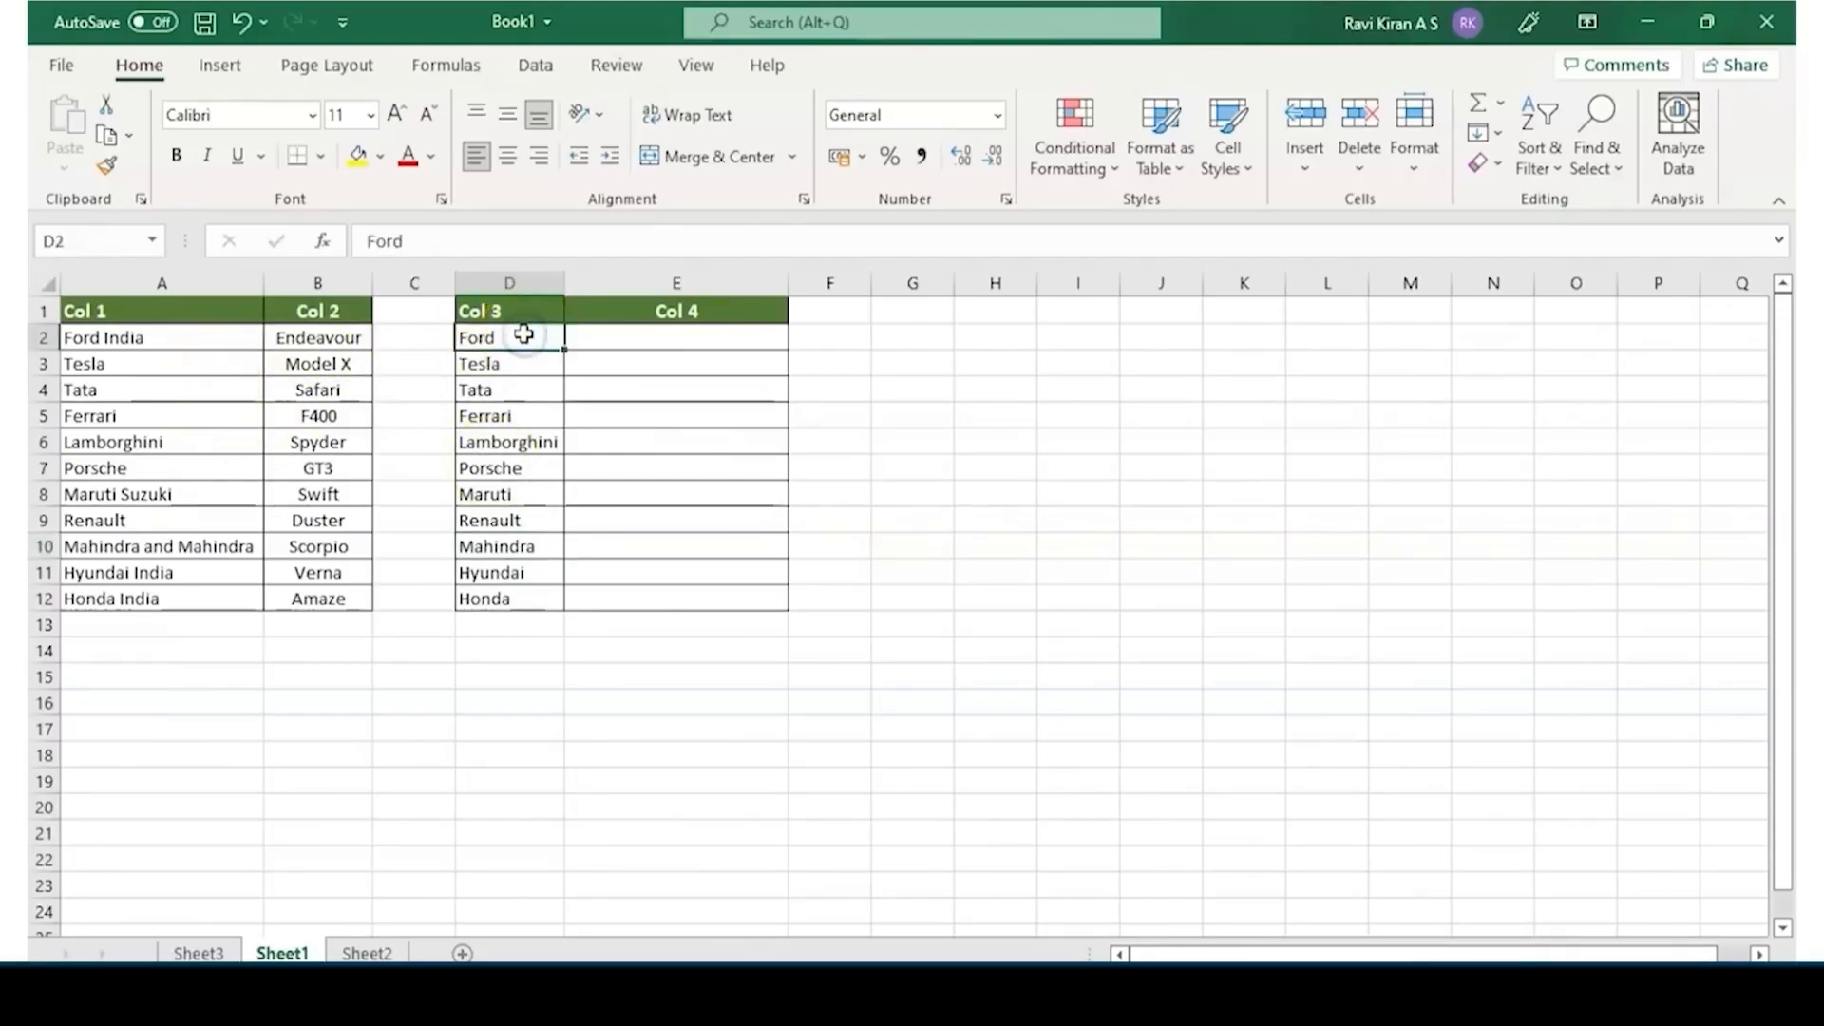
{"action": "left_click", "coordinate": [241, 338]}
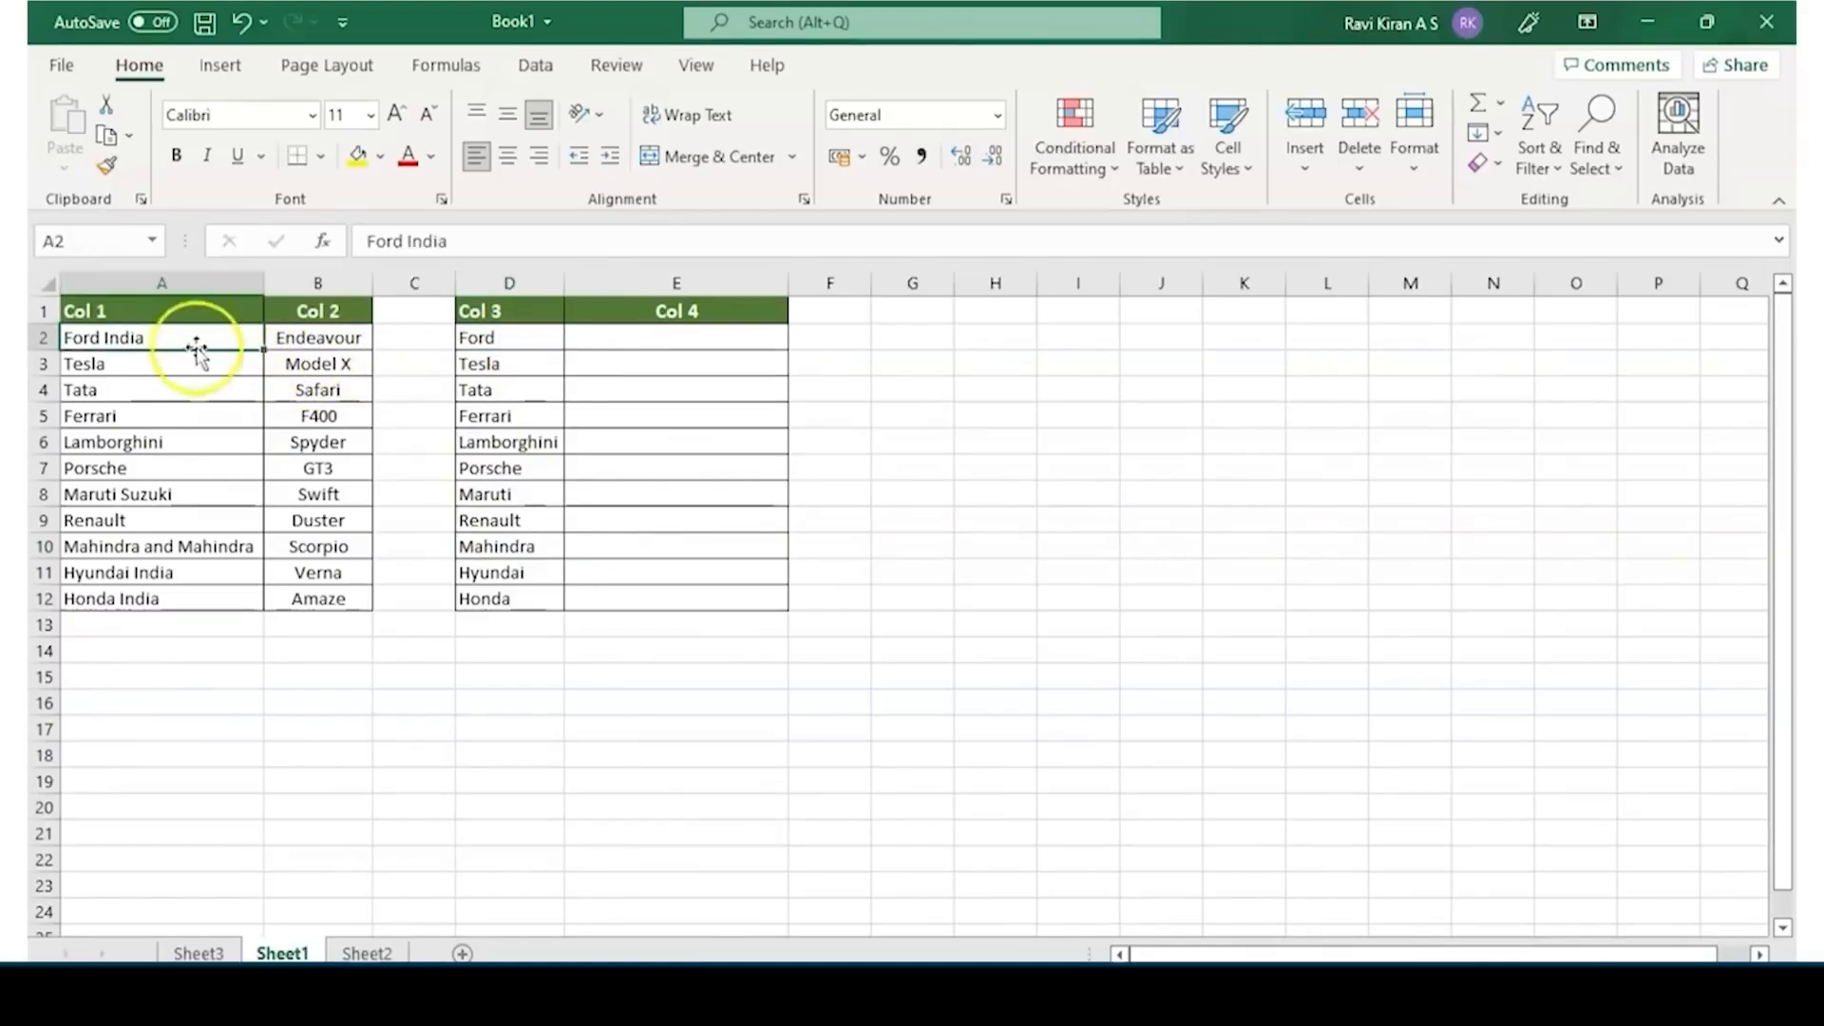
{"action": "left_click", "coordinate": [480, 359]}
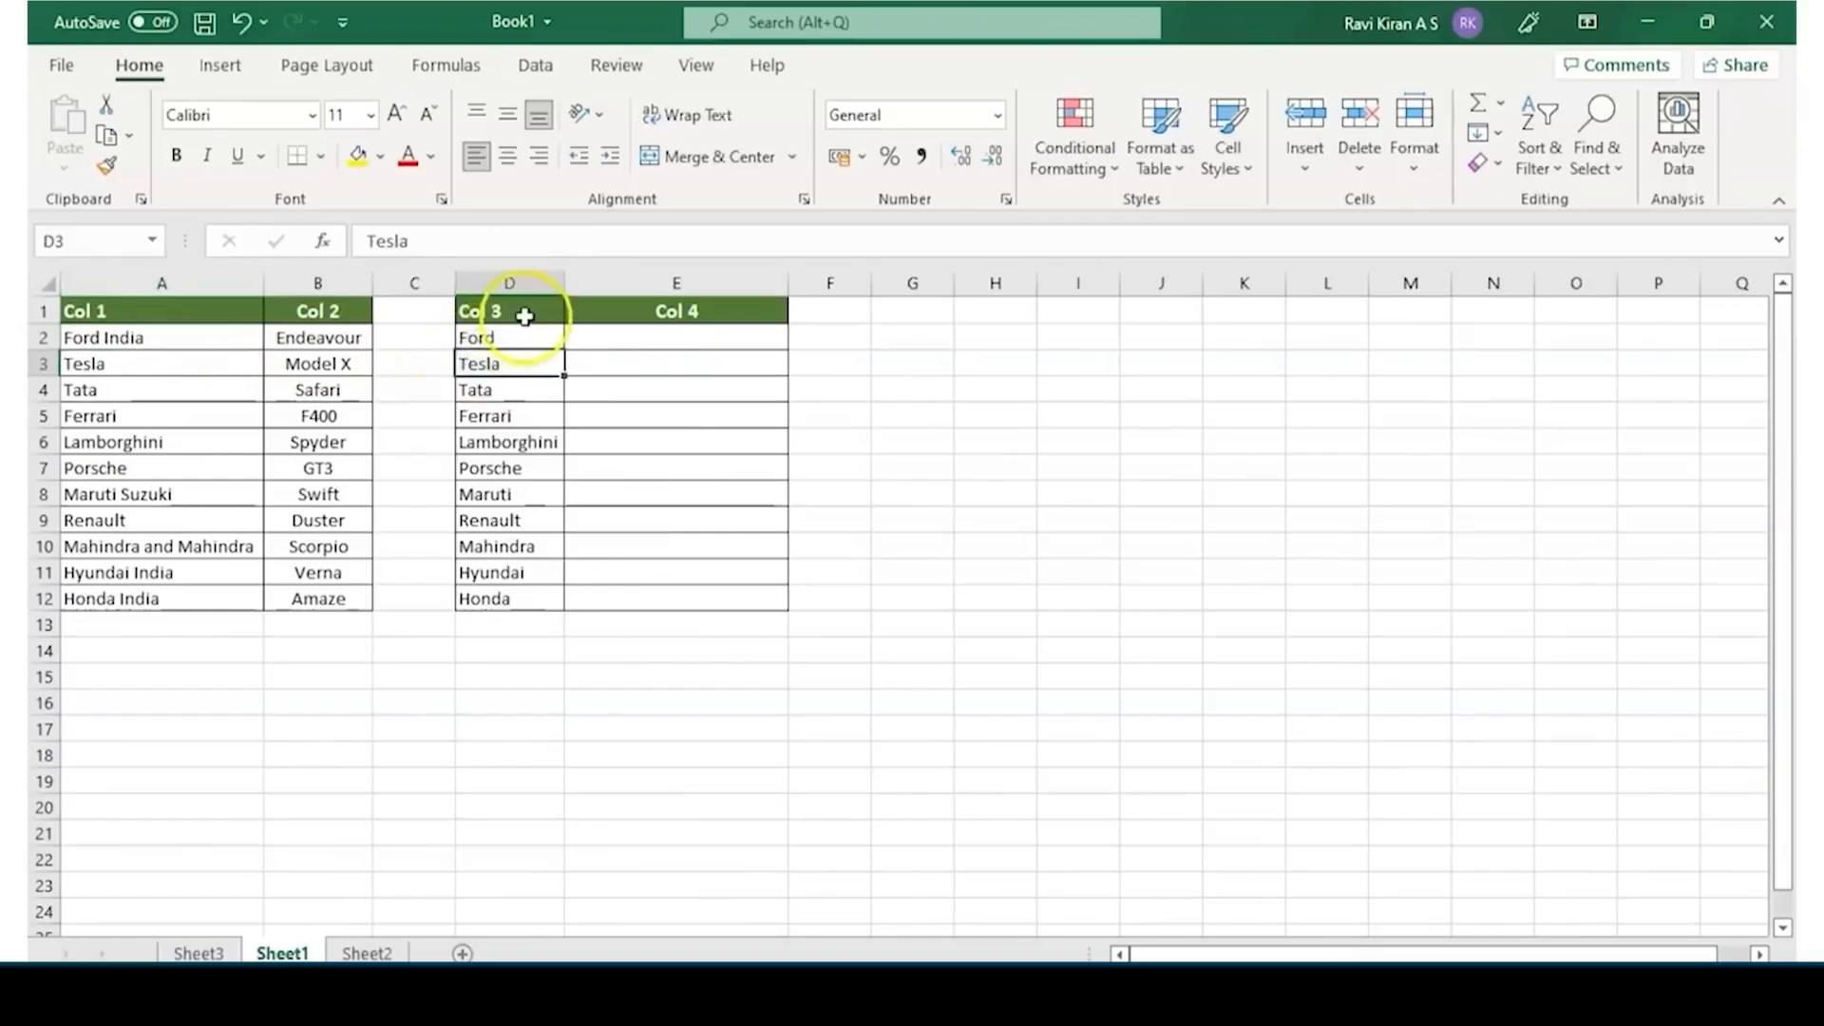
{"action": "left_click", "coordinate": [504, 338]}
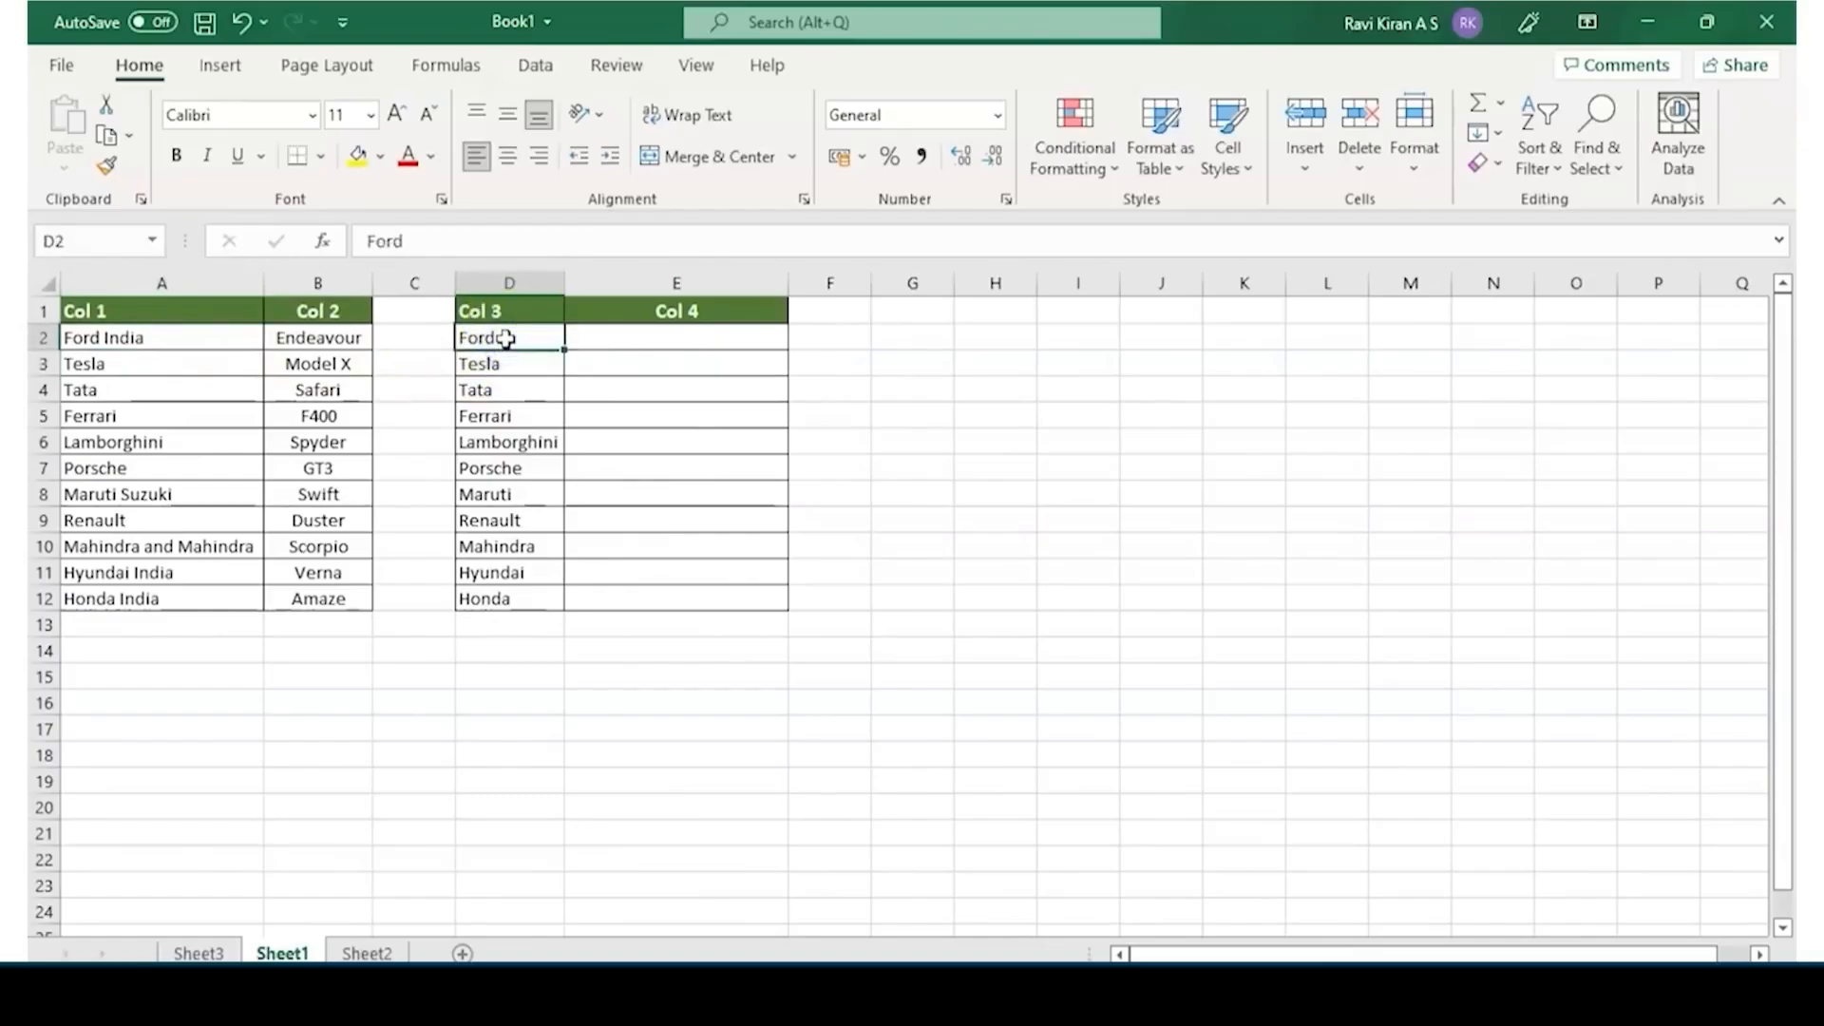
Start a VLOOKUP formula in E2 with D2&"*" as the wildcard lookup value
{"action": "left_click", "coordinate": [605, 348]}
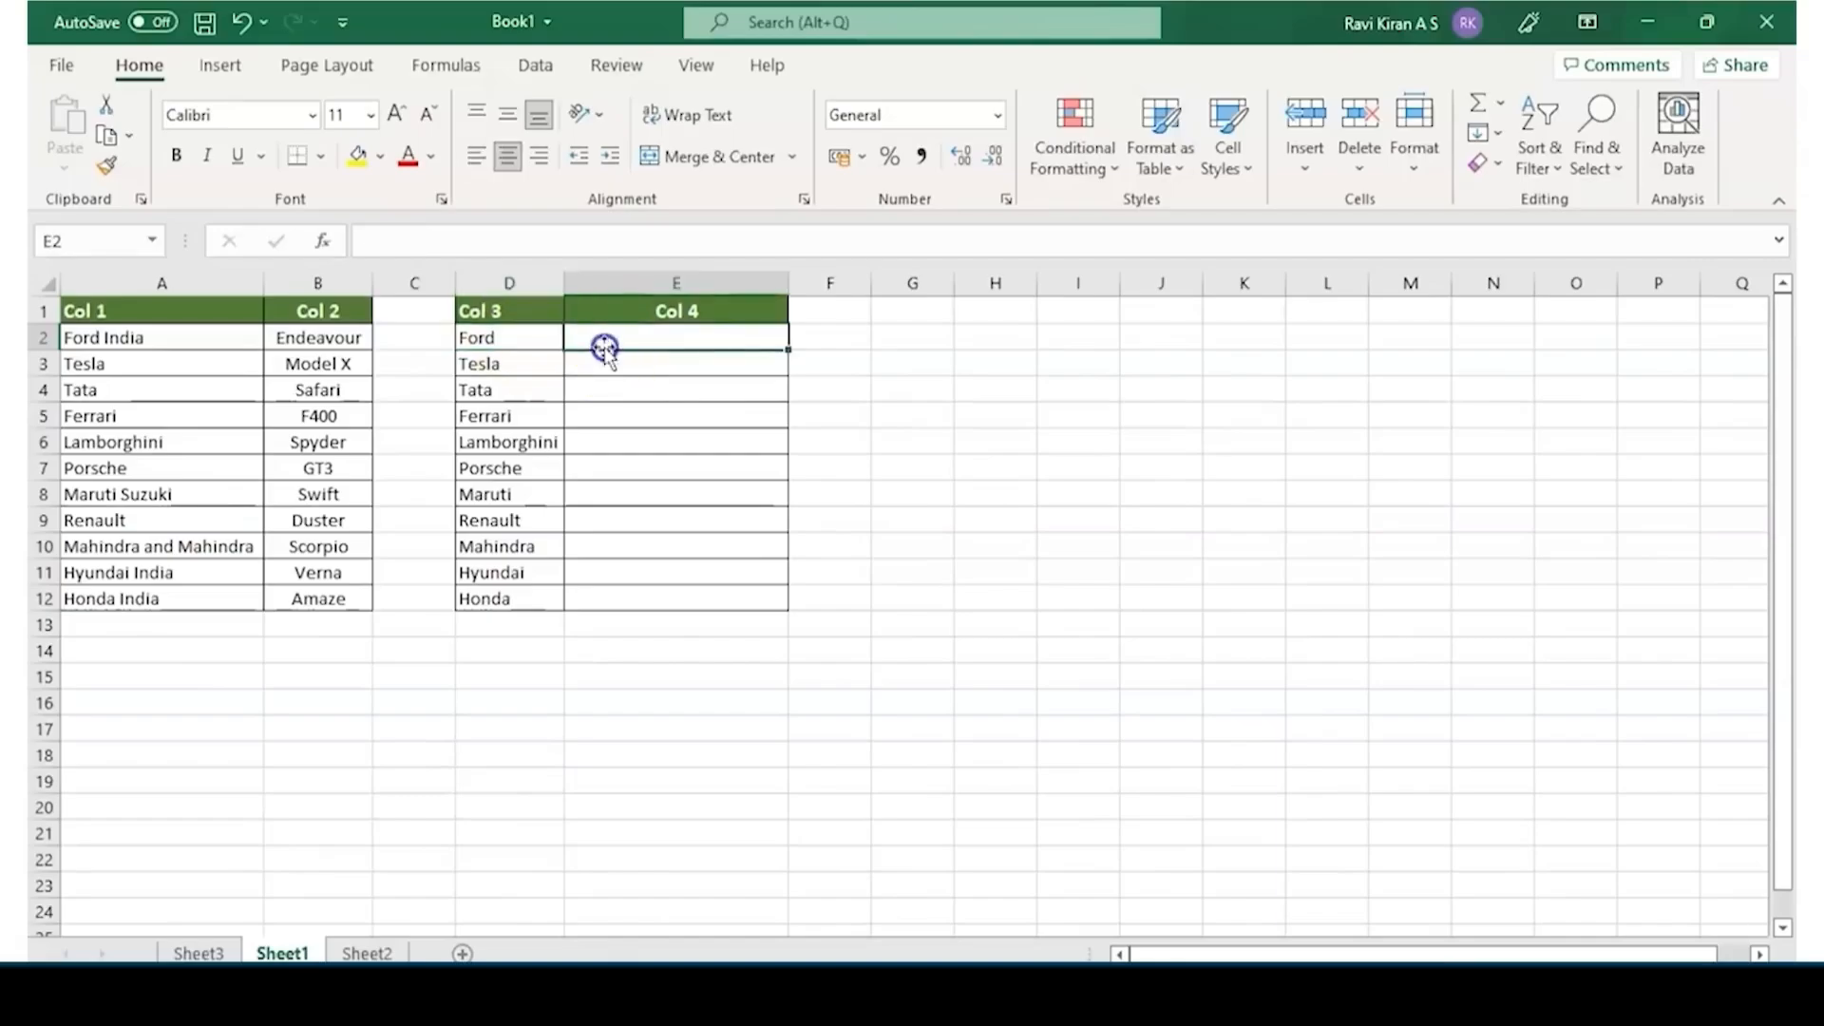
{"action": "type", "text": "="}
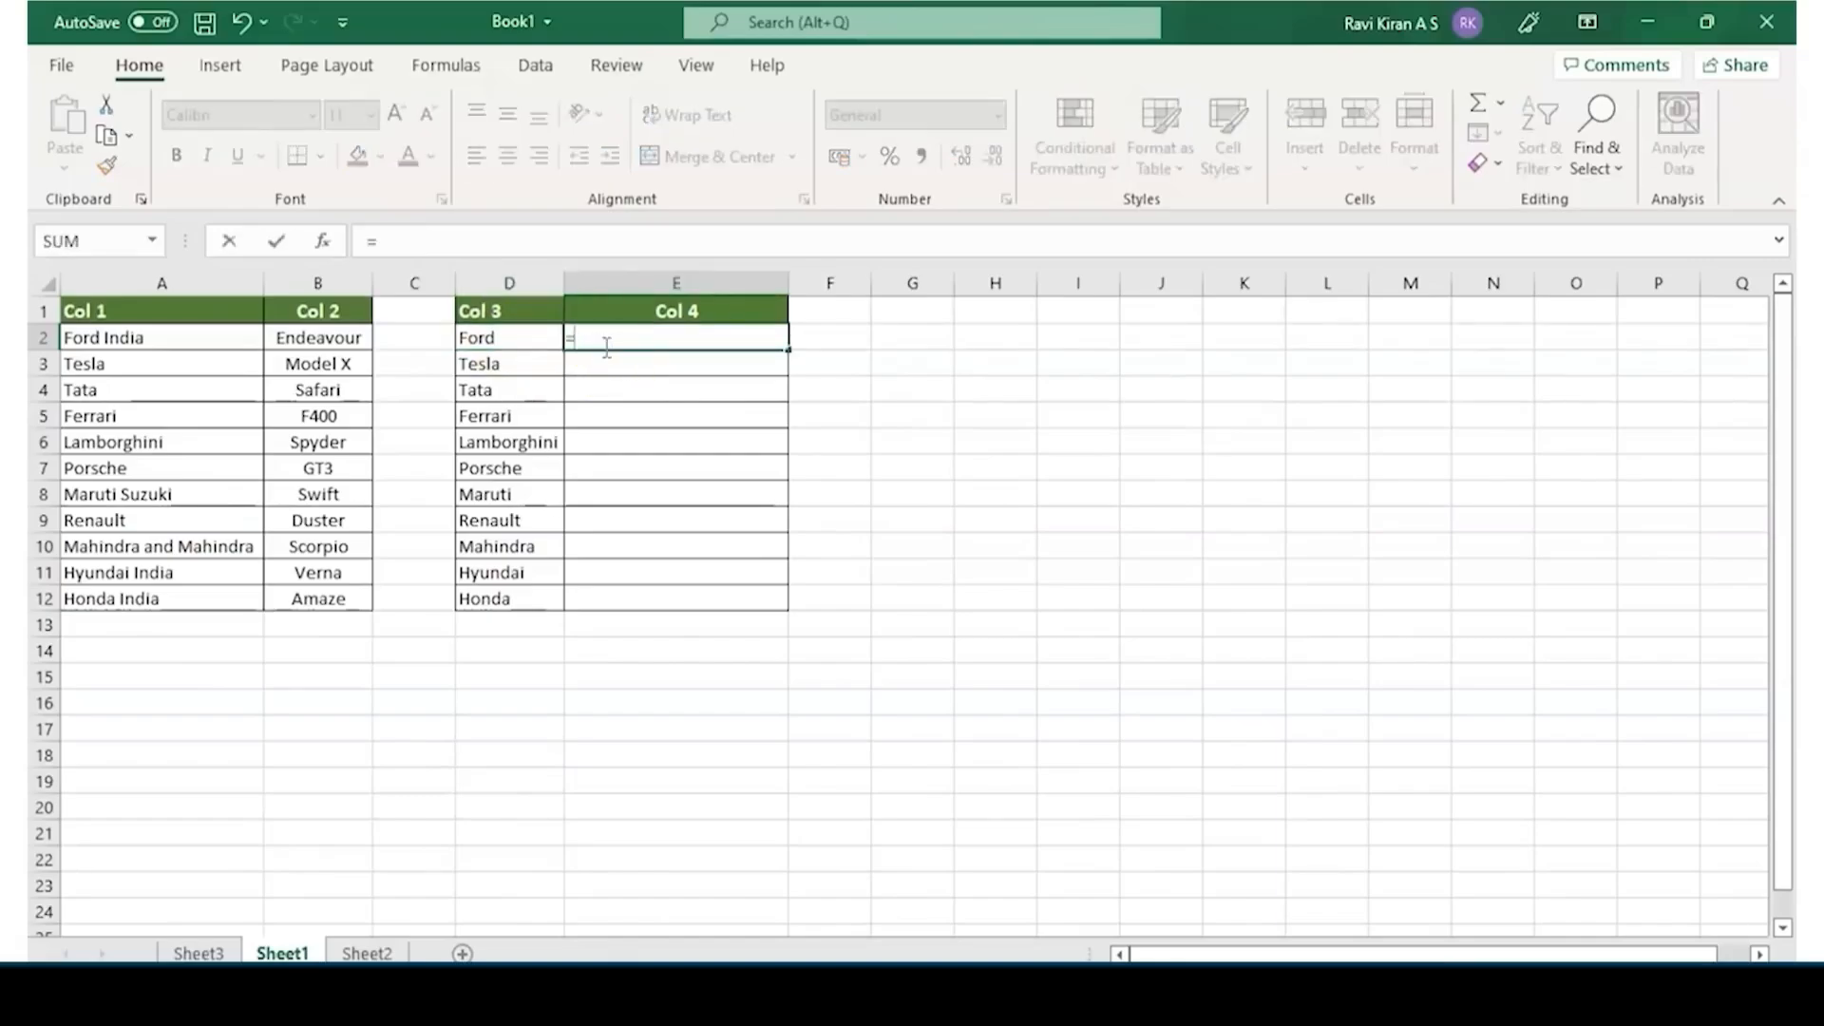
{"action": "type", "text": "V"}
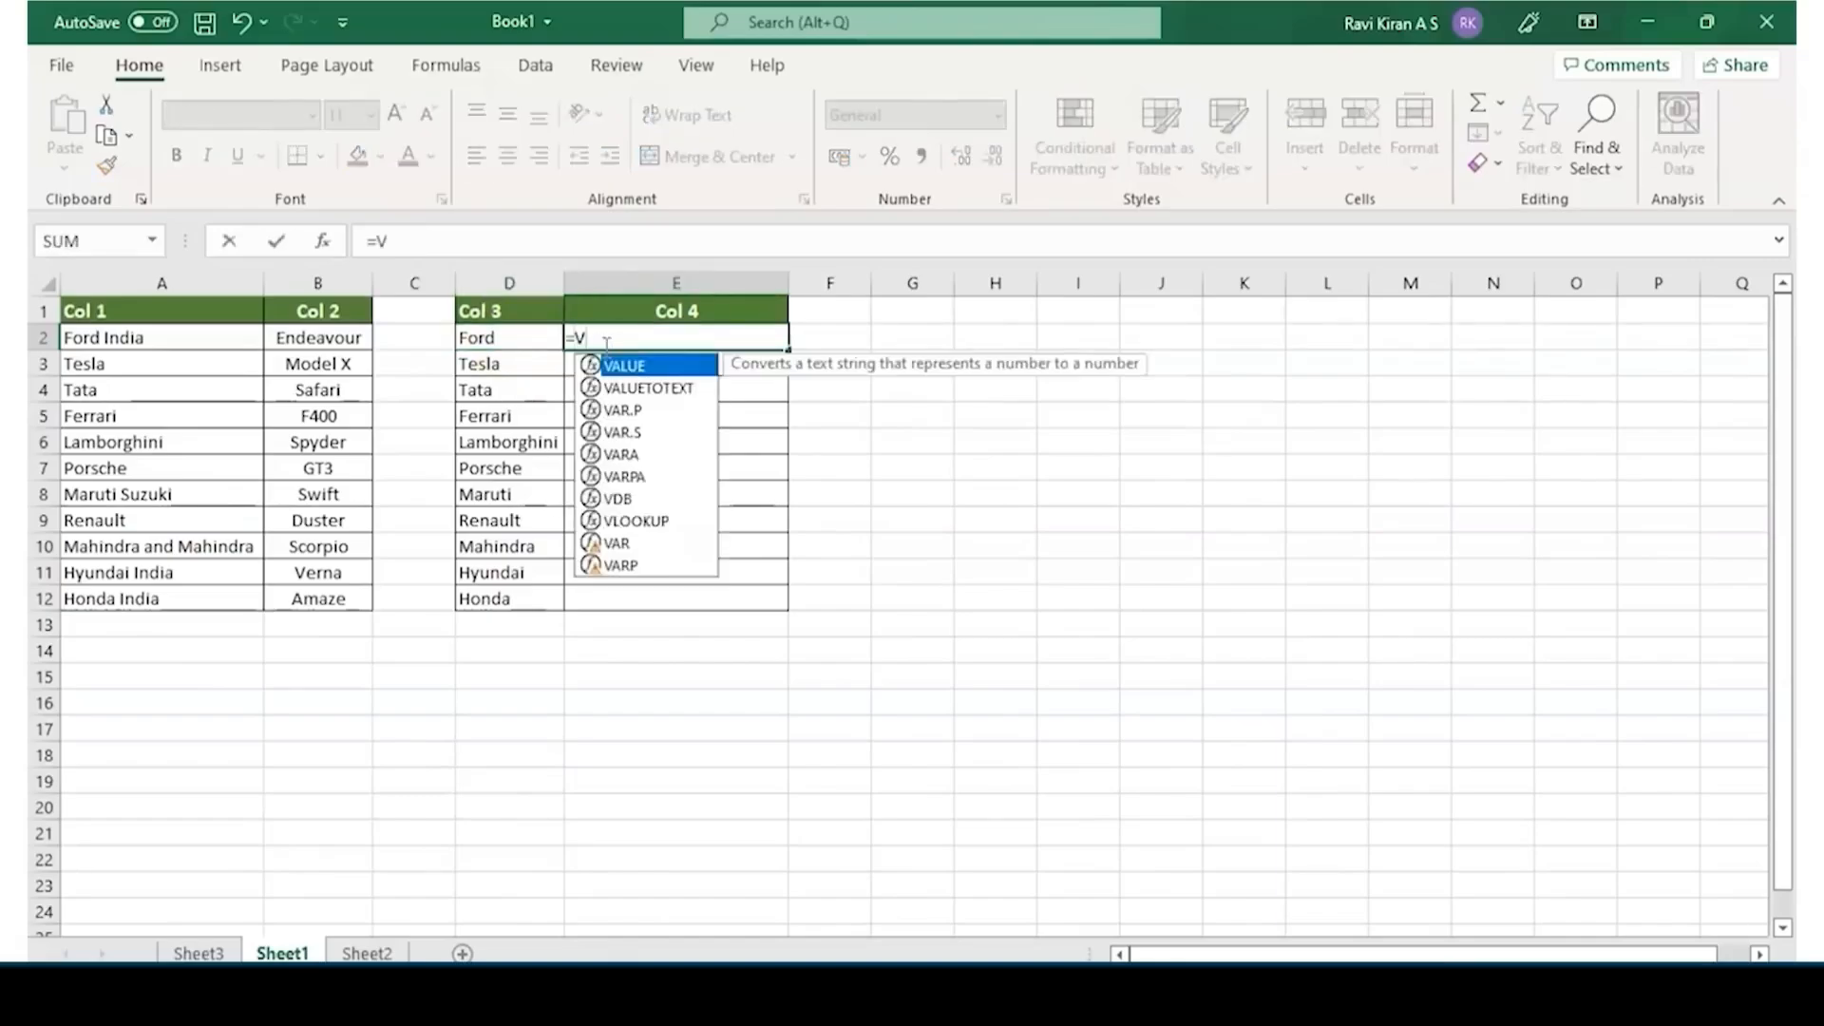
{"action": "type", "text": "loo"}
{"action": "key", "text": "Tab"}
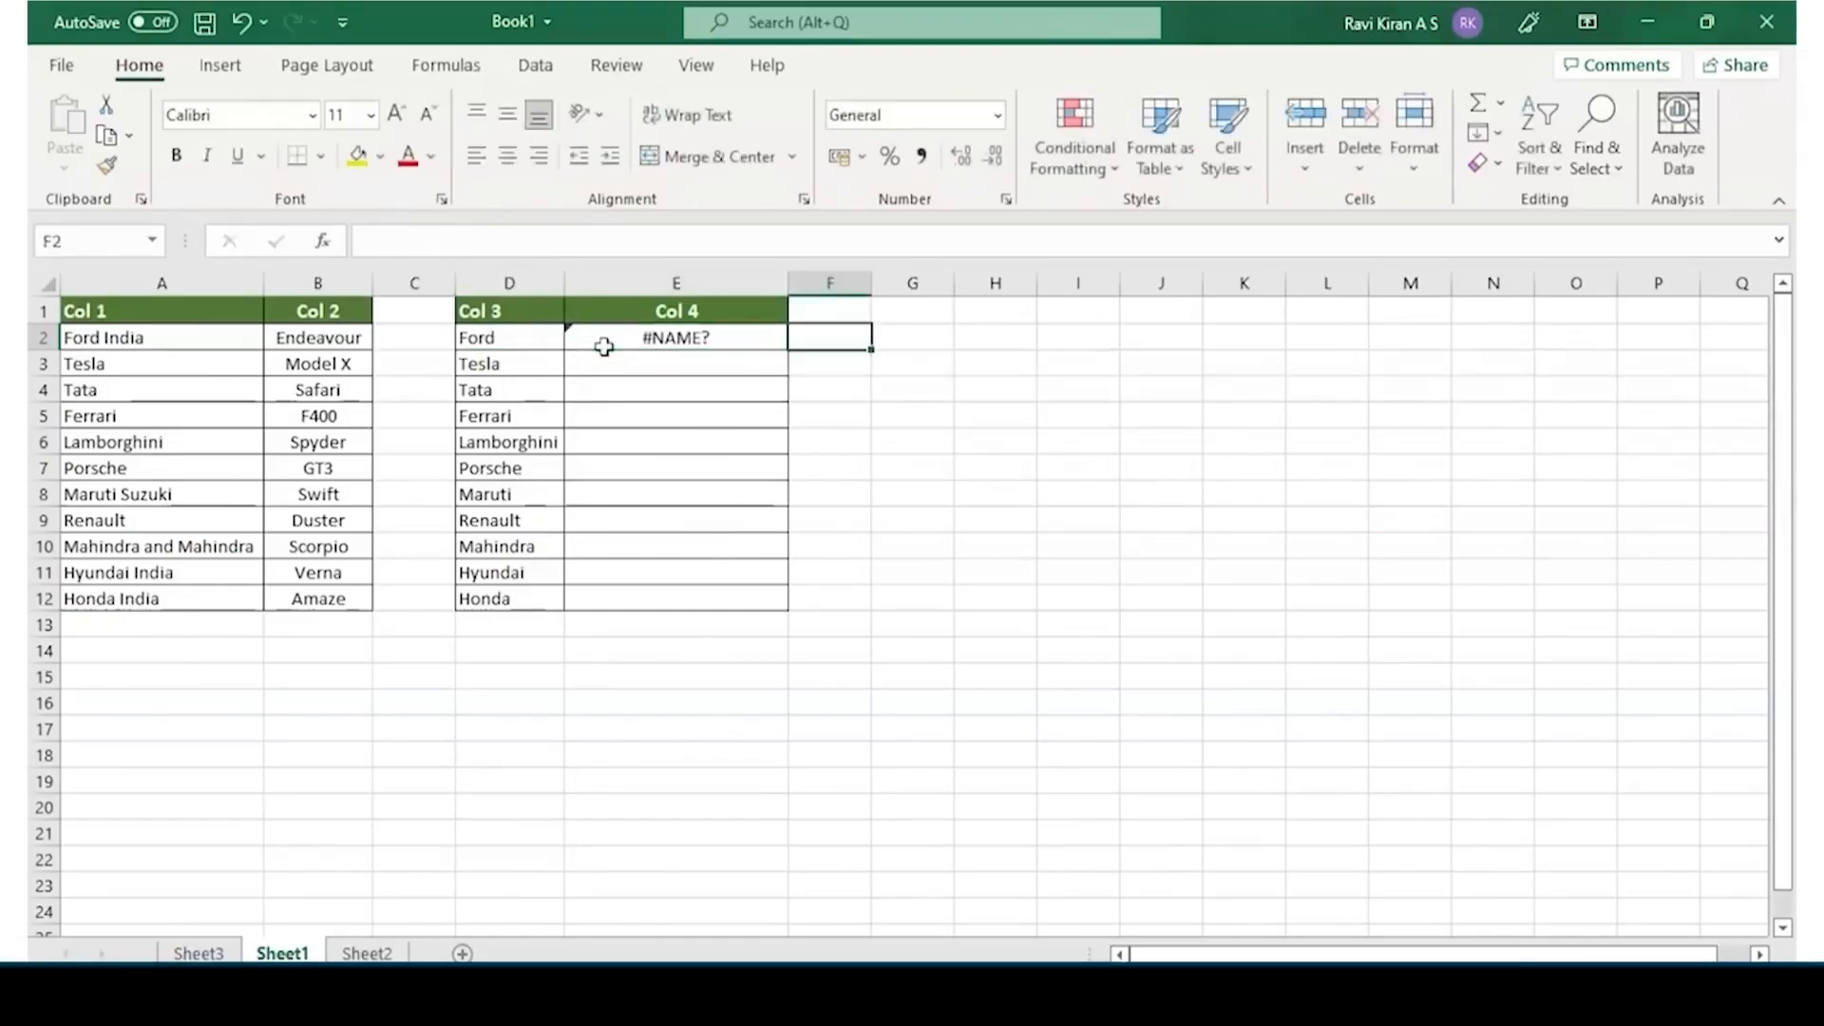
{"action": "left_click", "coordinate": [604, 347]}
{"action": "double_click", "coordinate": [612, 341]}
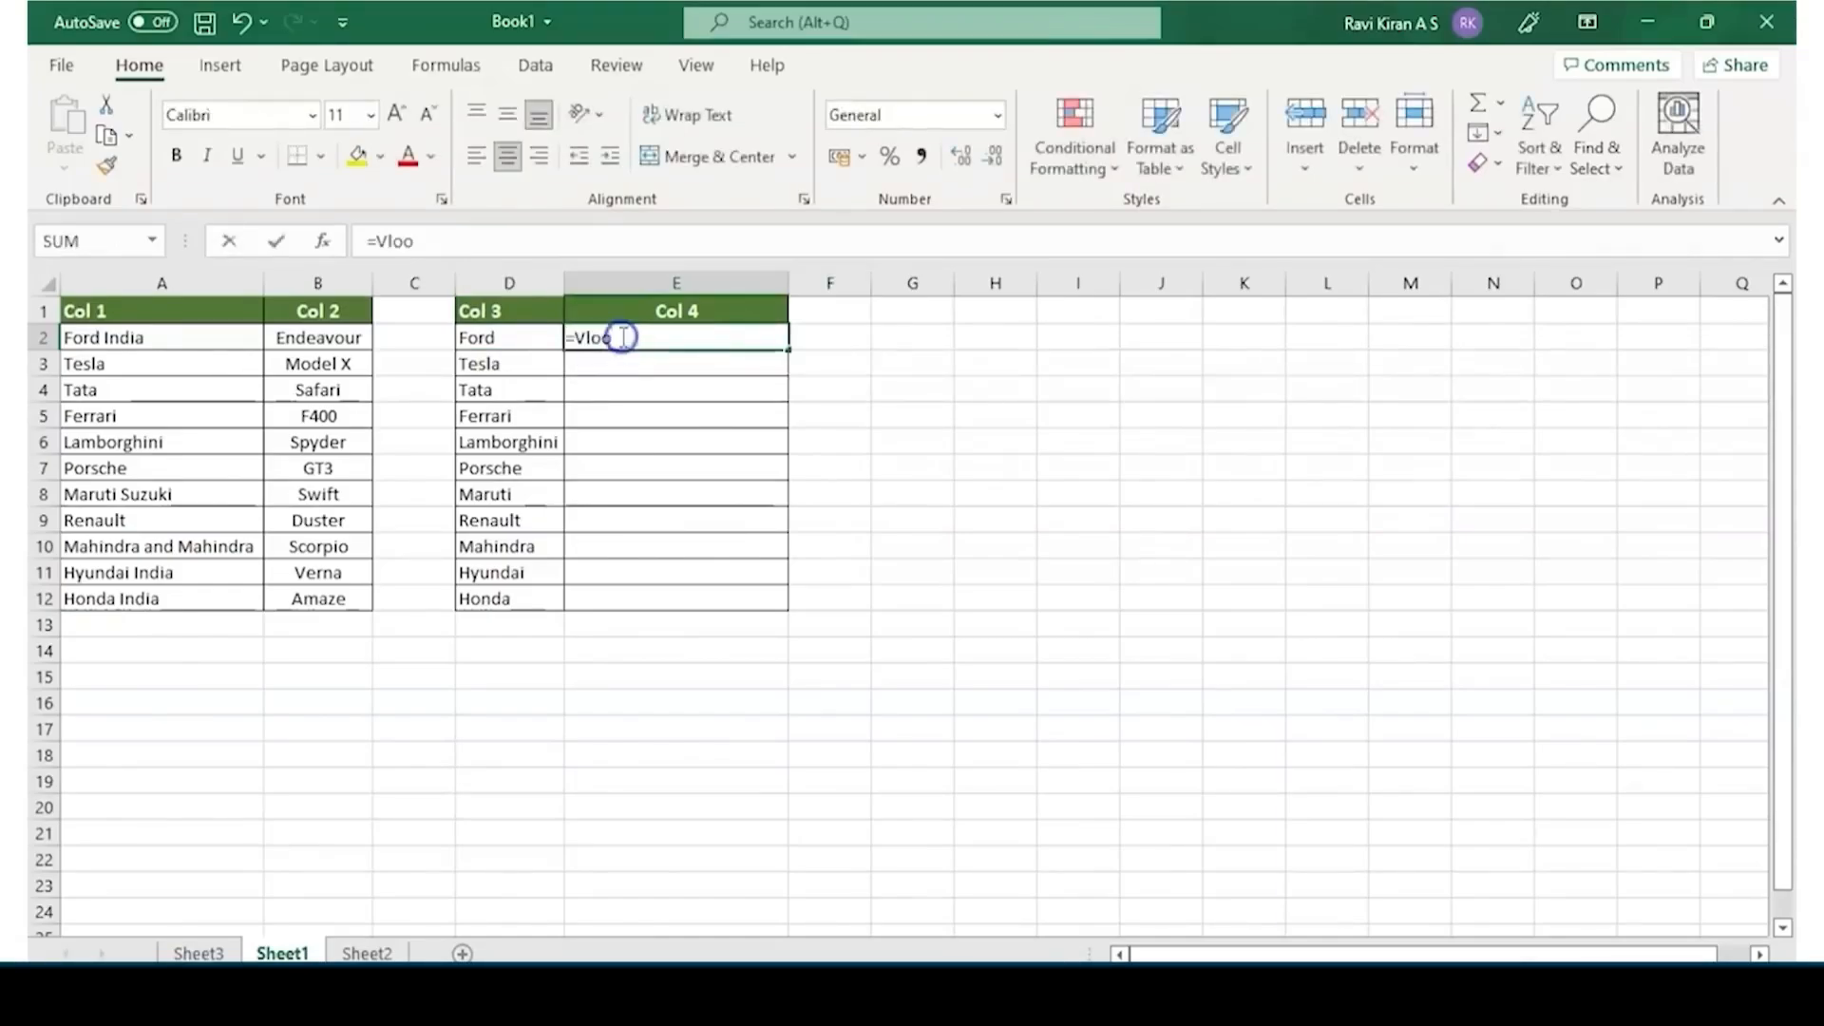
{"action": "type", "text": "k"}
{"action": "key", "text": "Tab"}
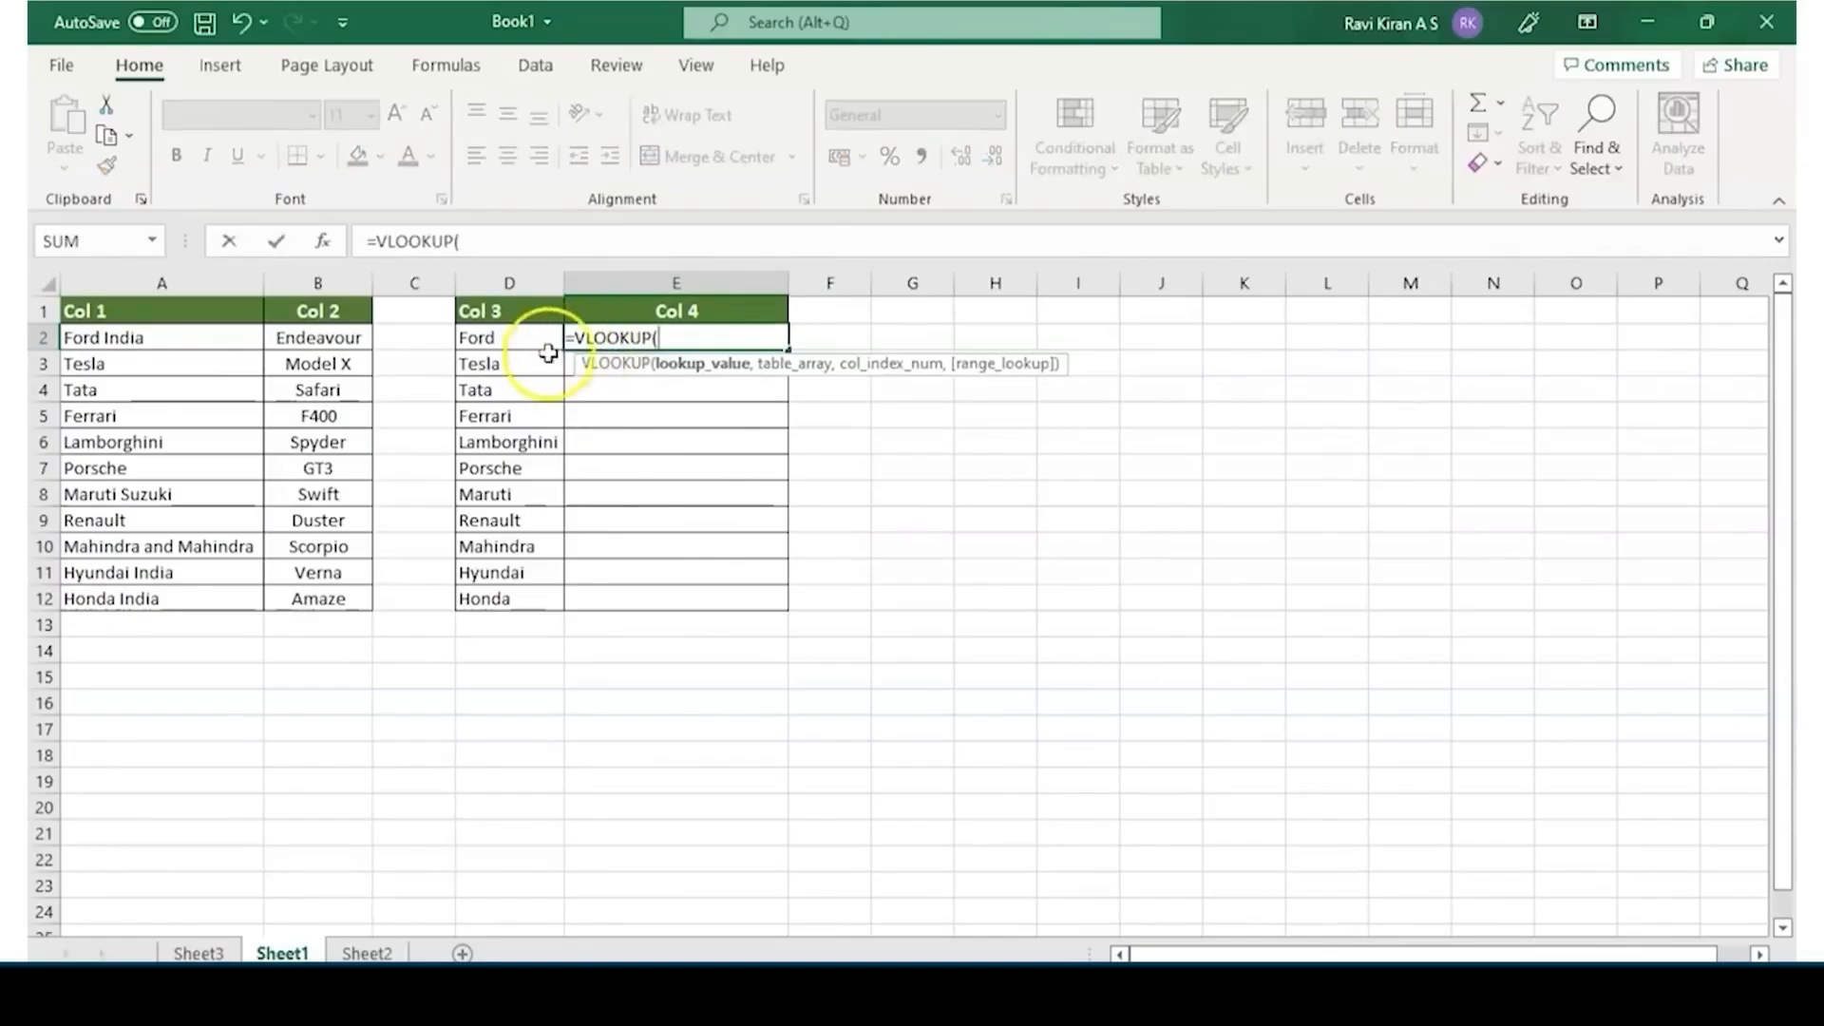
{"action": "left_click", "coordinate": [506, 342]}
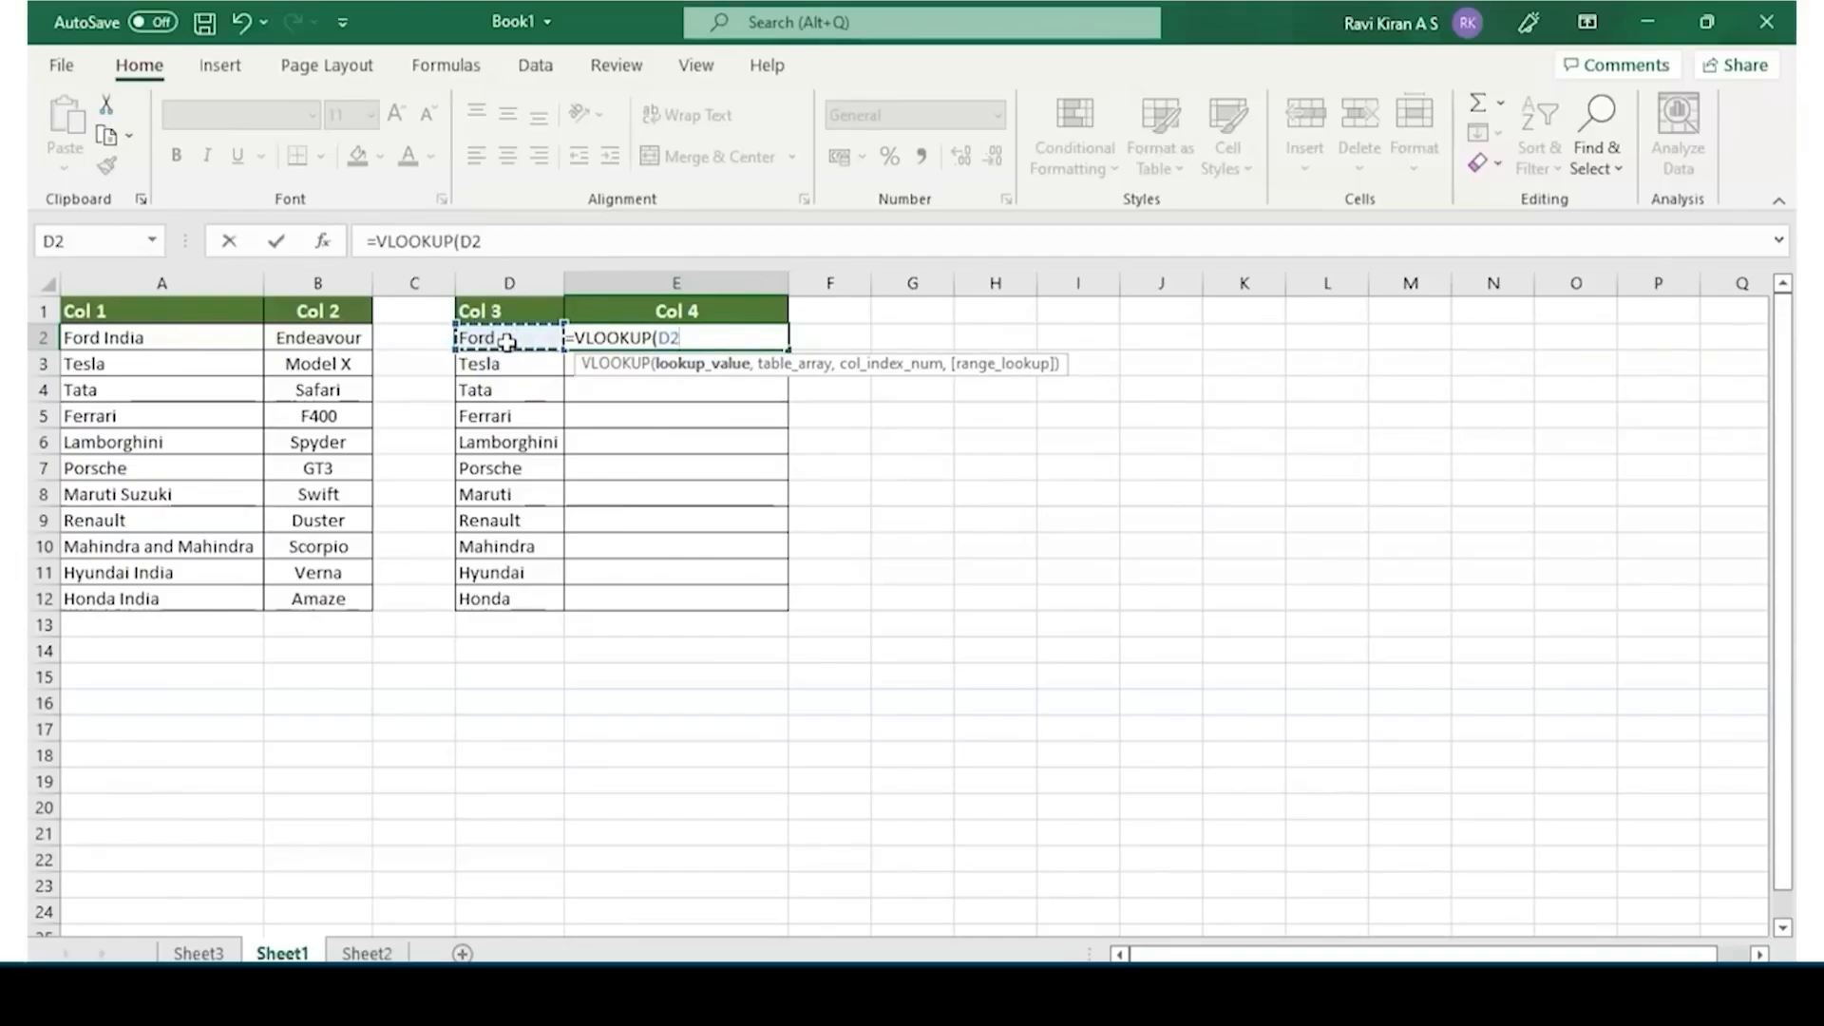
{"action": "type", "text": "&\"*"}
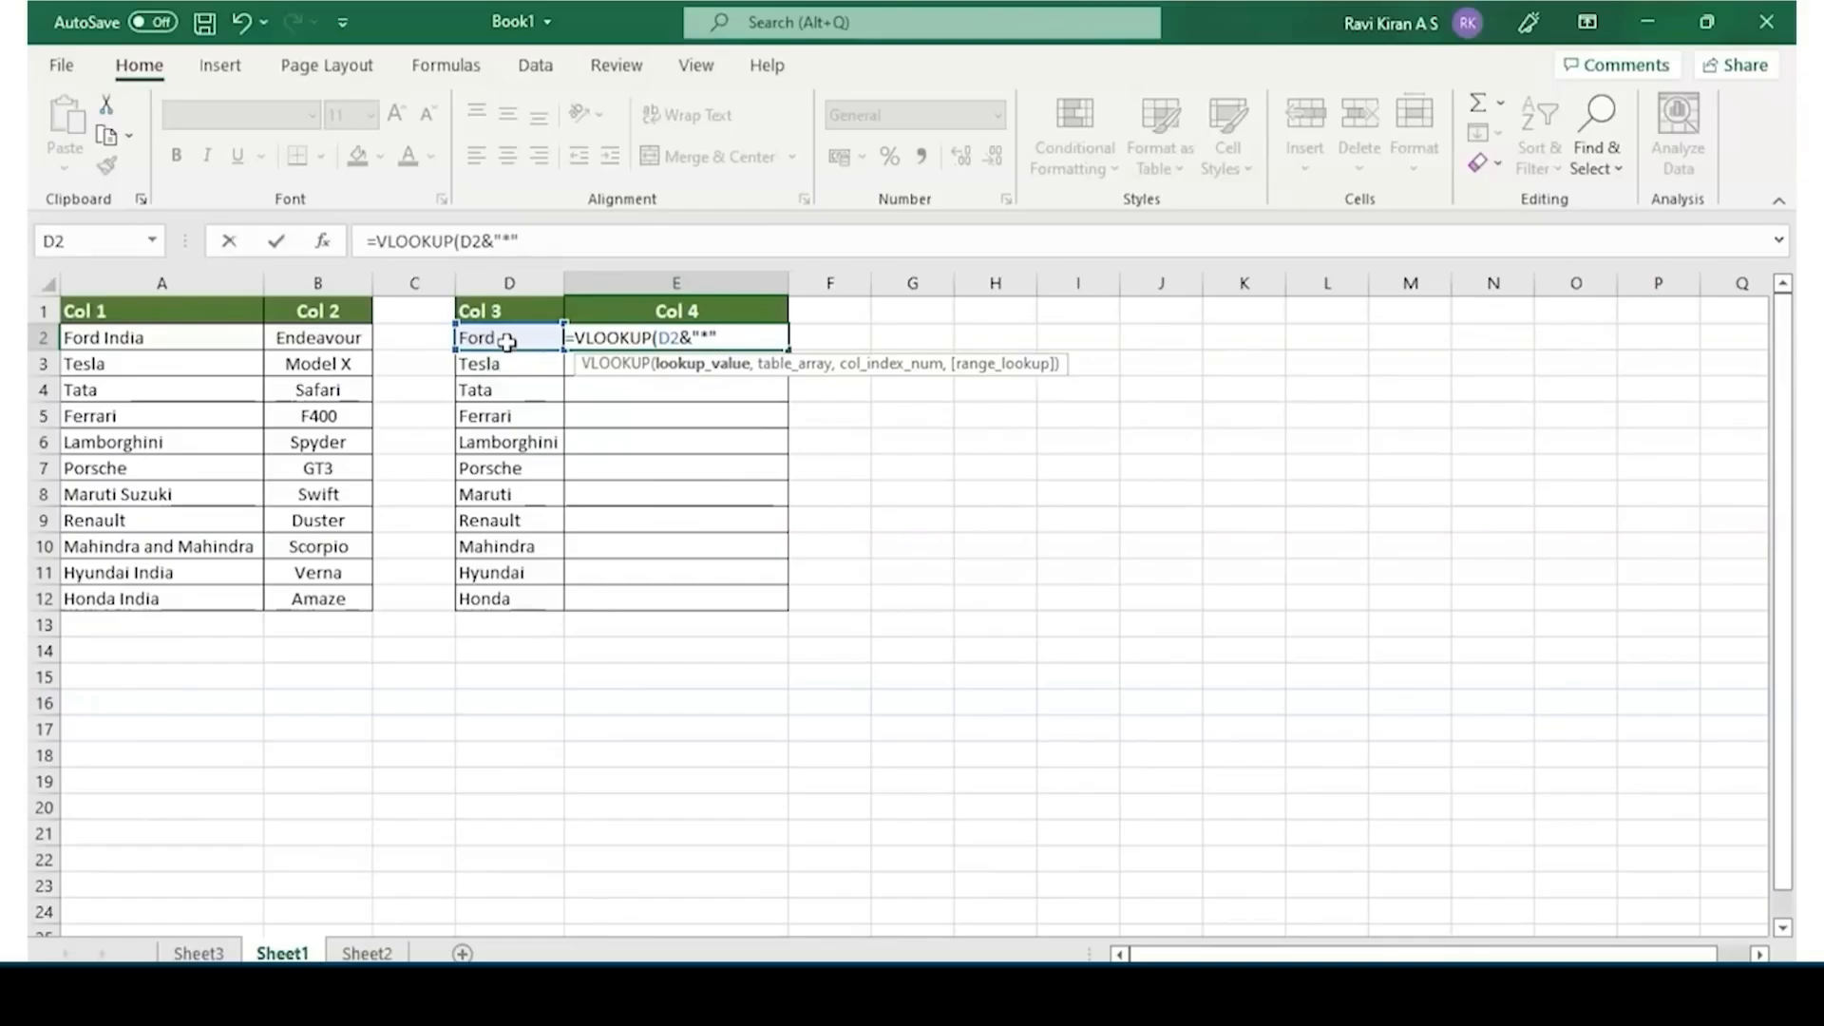
{"action": "type", "text": ","}
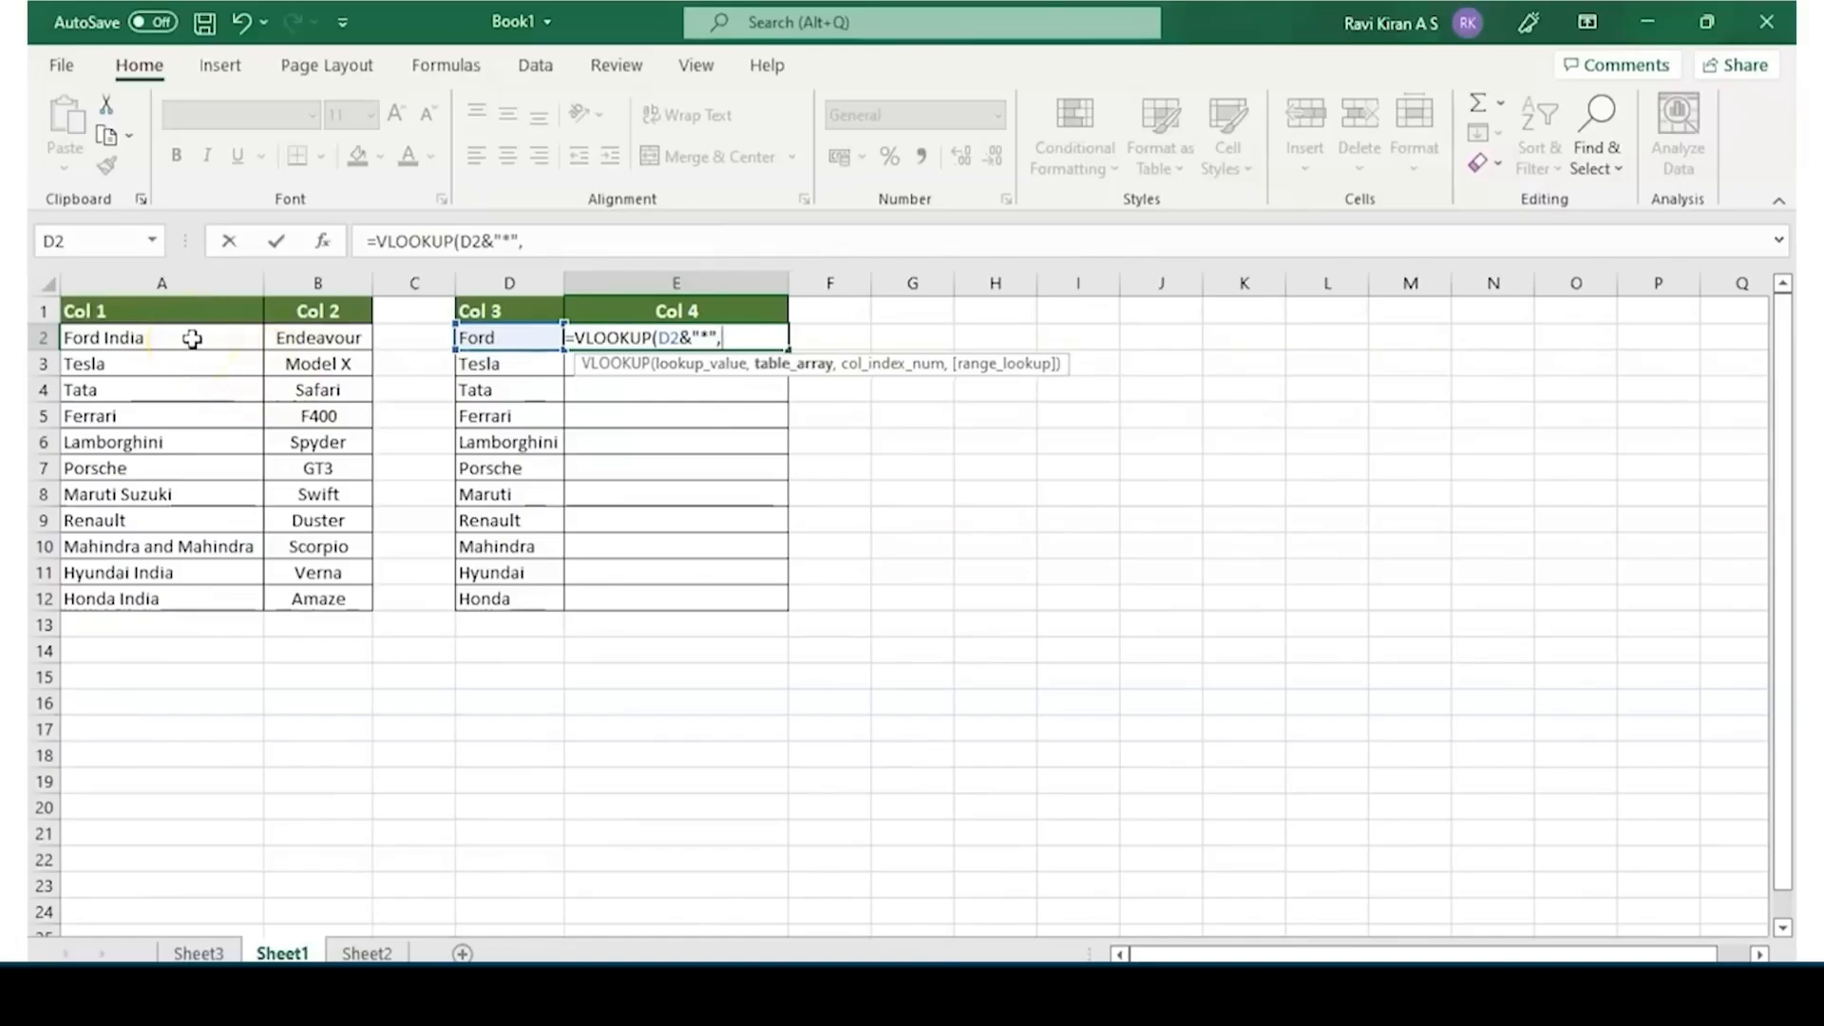
Complete the VLOOKUP in E2 with the absolute table array $A$2:$A$12, column index 1 and range lookup 0
{"action": "left_click_drag", "start_coordinate": [192, 339], "coordinate": [180, 601]}
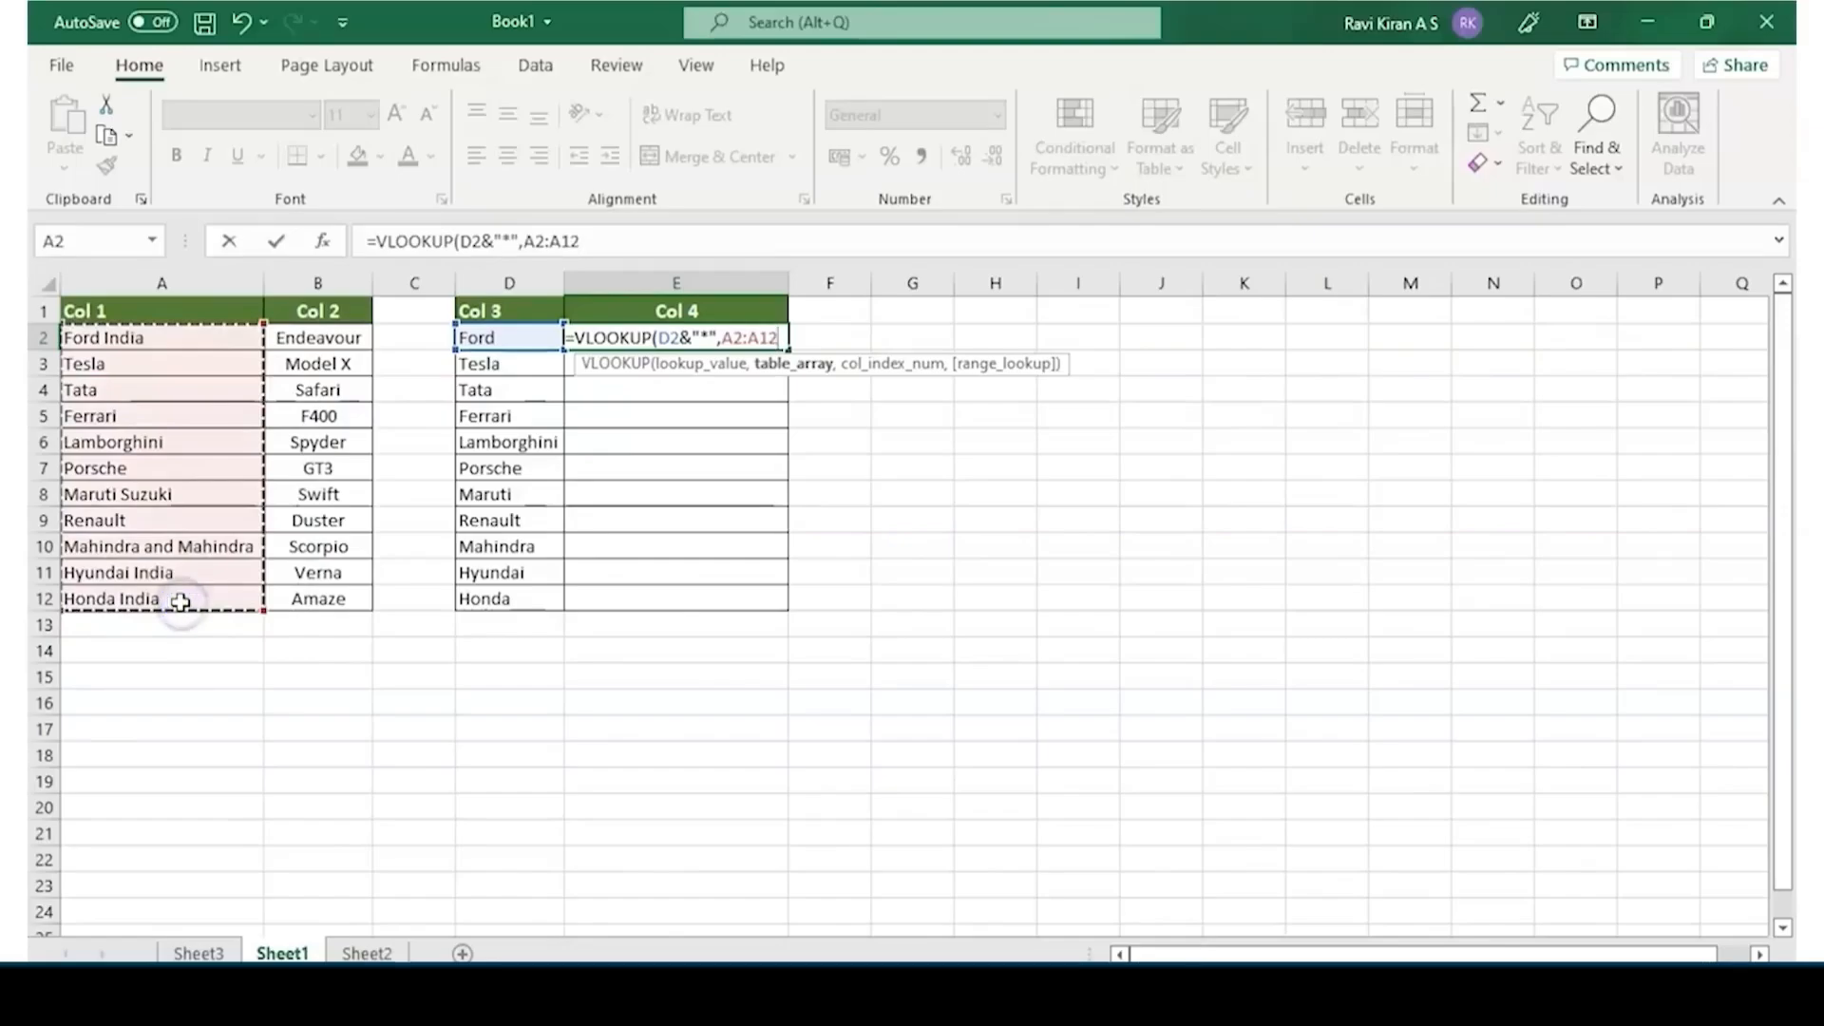
{"action": "key", "text": "F4"}
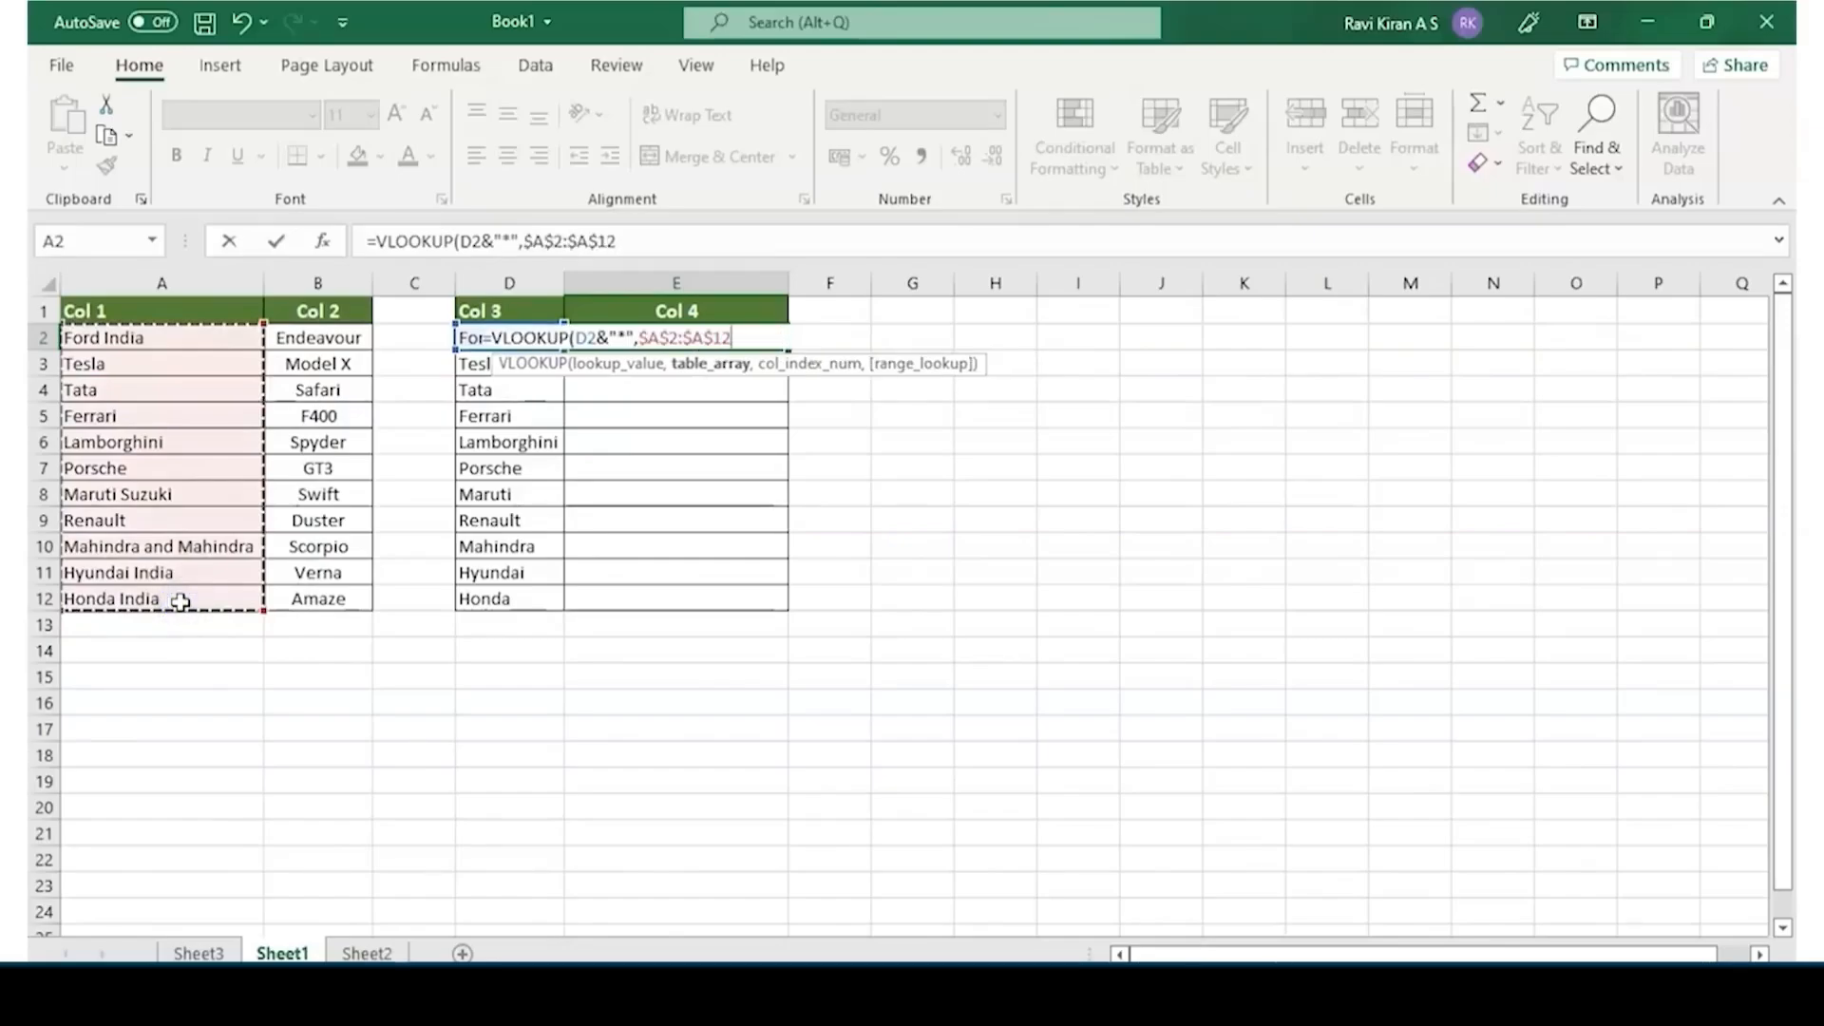
{"action": "type", "text": ",1"}
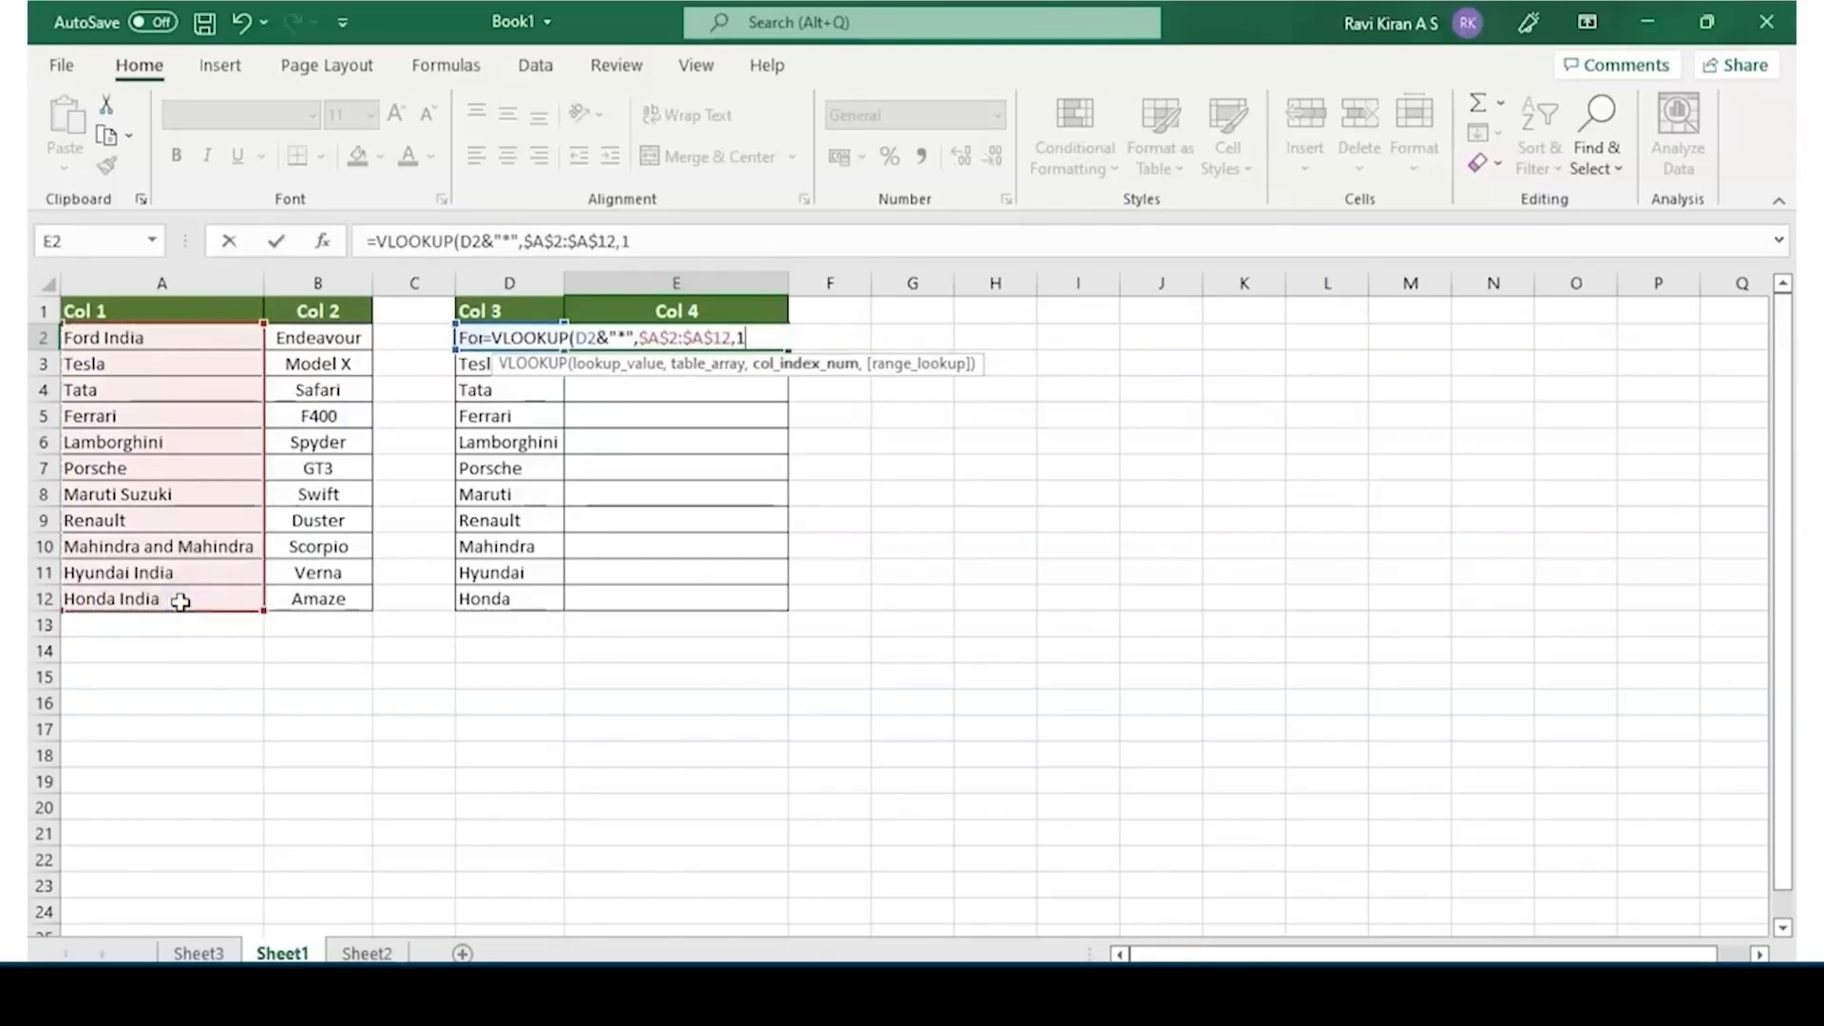
{"action": "type", "text": ","}
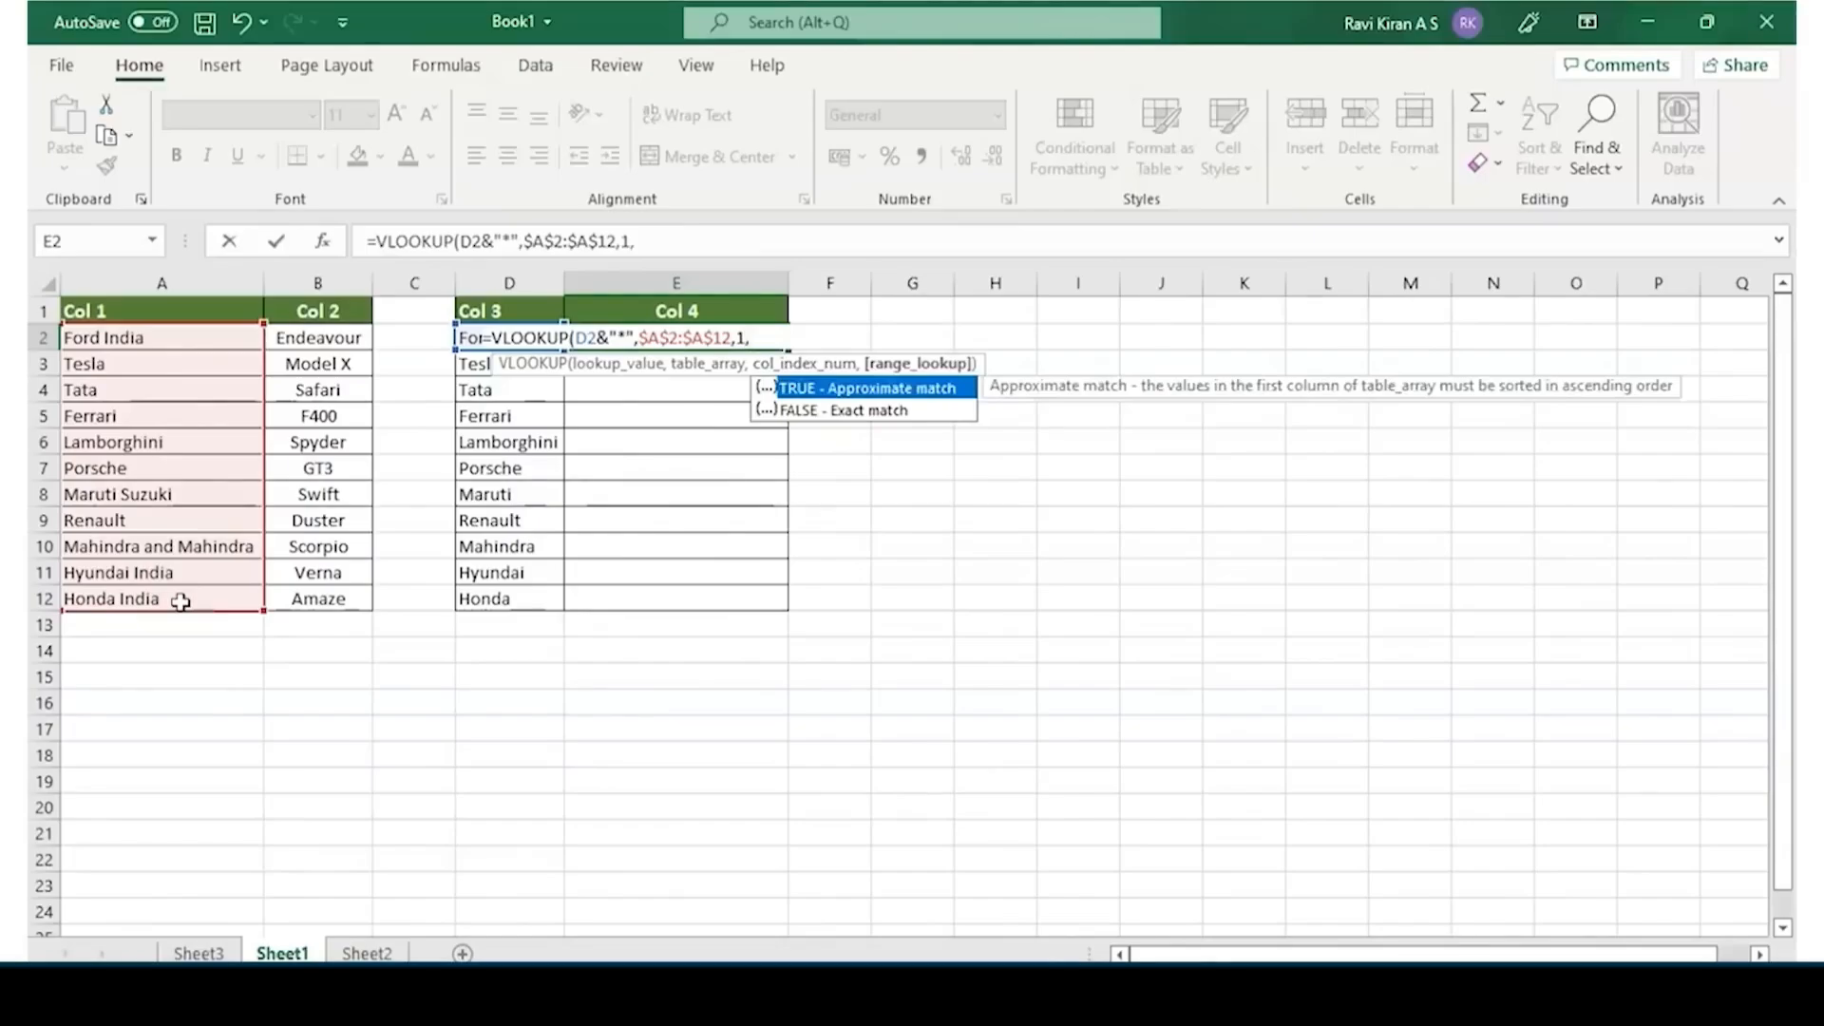
{"action": "type", "text": "0)"}
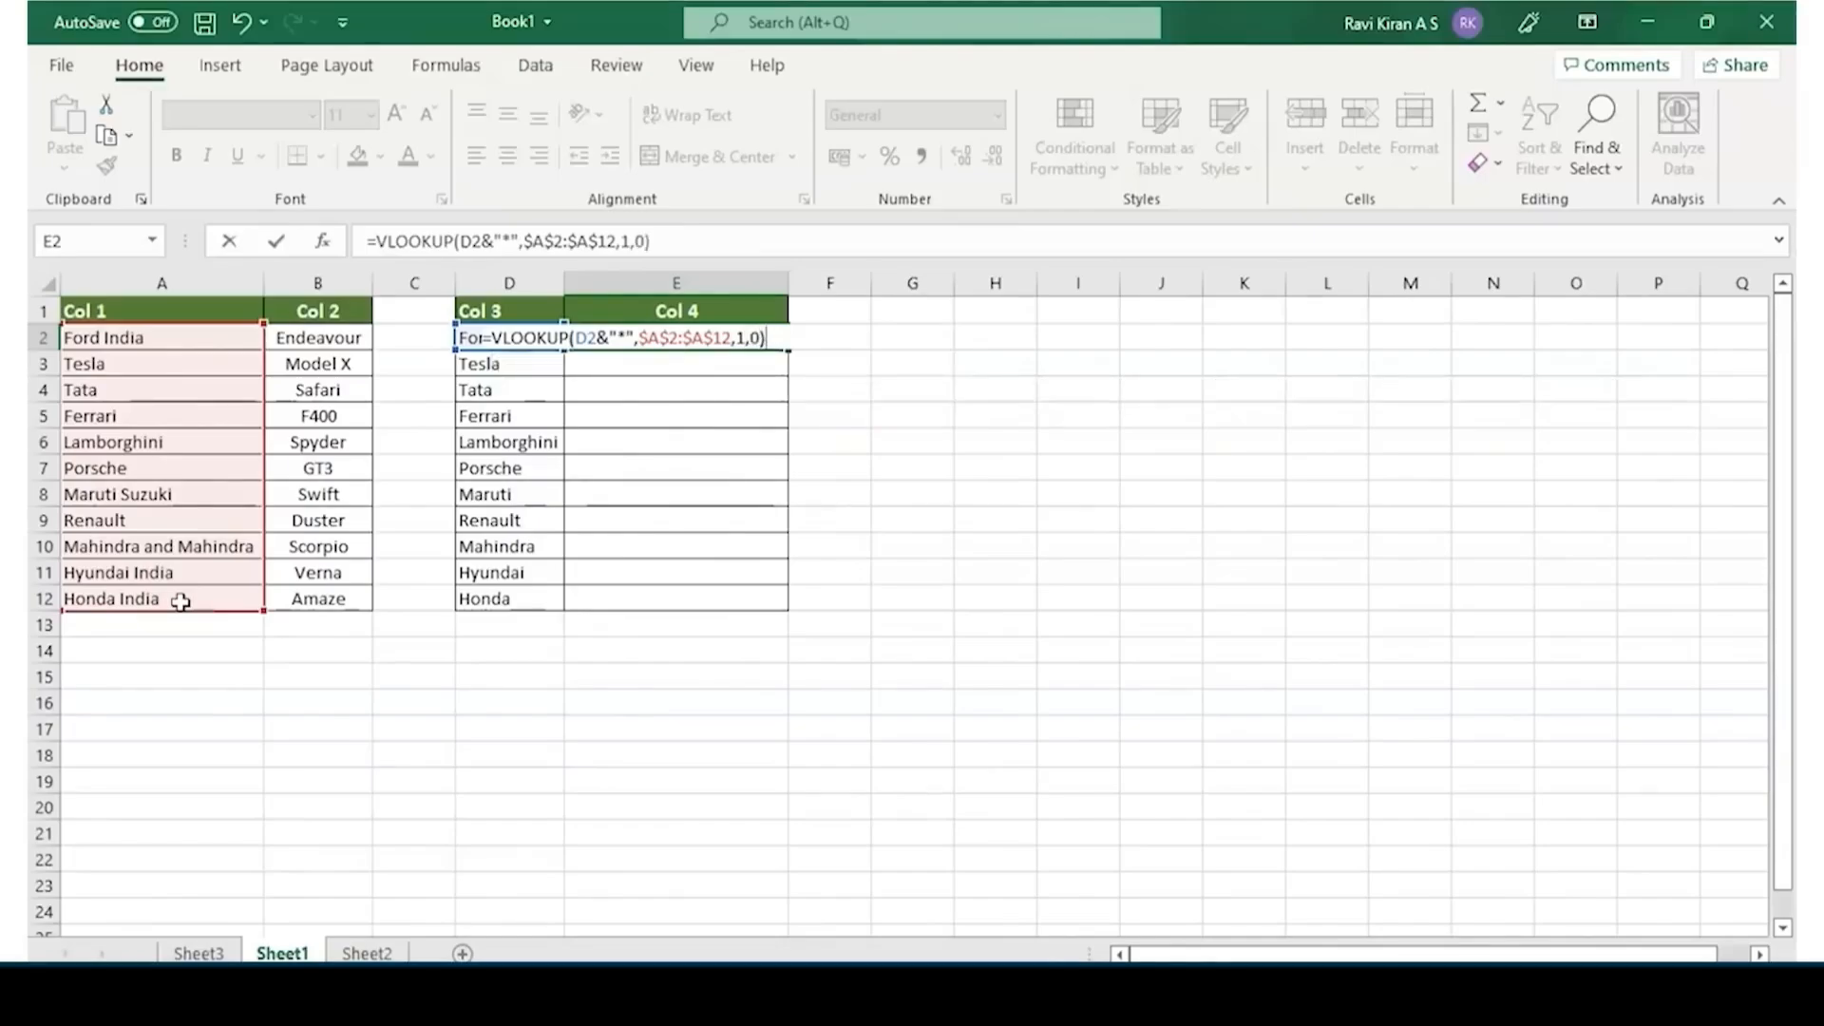
{"action": "key", "text": "Return"}
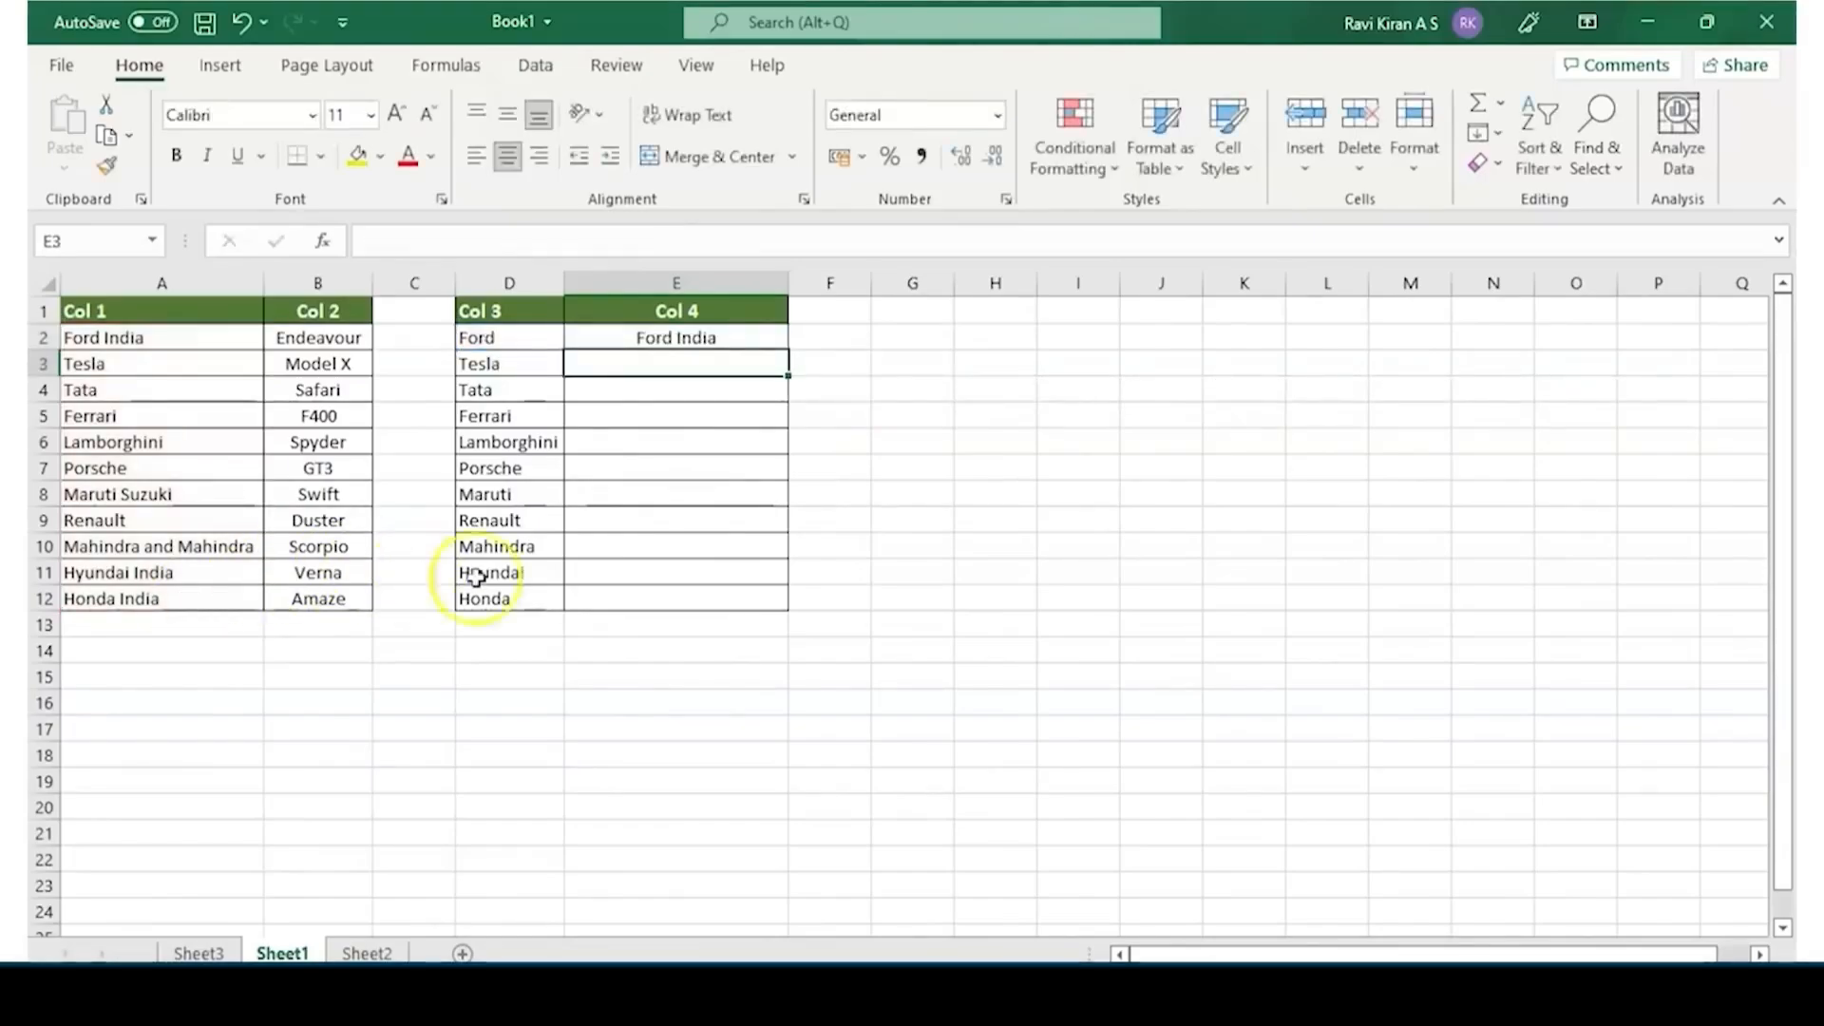
Fill the wildcard VLOOKUP formula from E2 down Col 4 to E12 and check the Mahindra row against Col 1
{"action": "scroll", "coordinate": [651, 496], "scroll_direction": "up", "scroll_amount": 3}
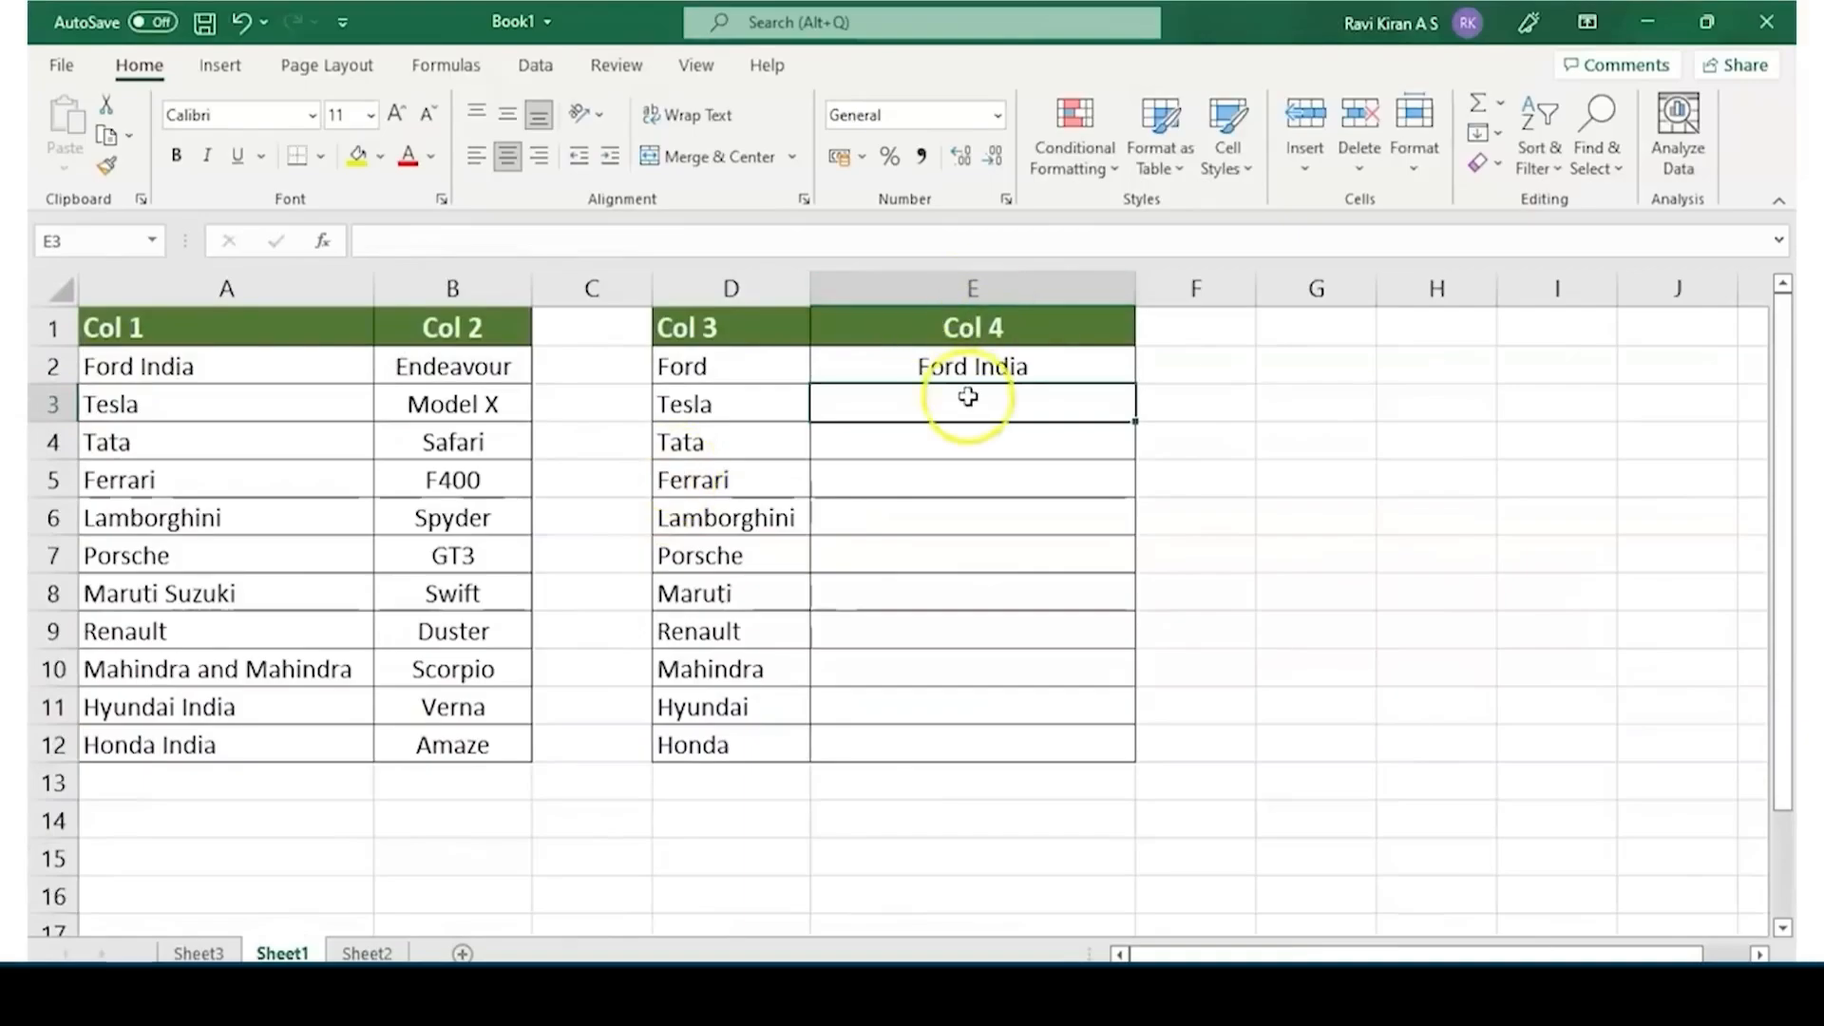
{"action": "left_click", "coordinate": [973, 365]}
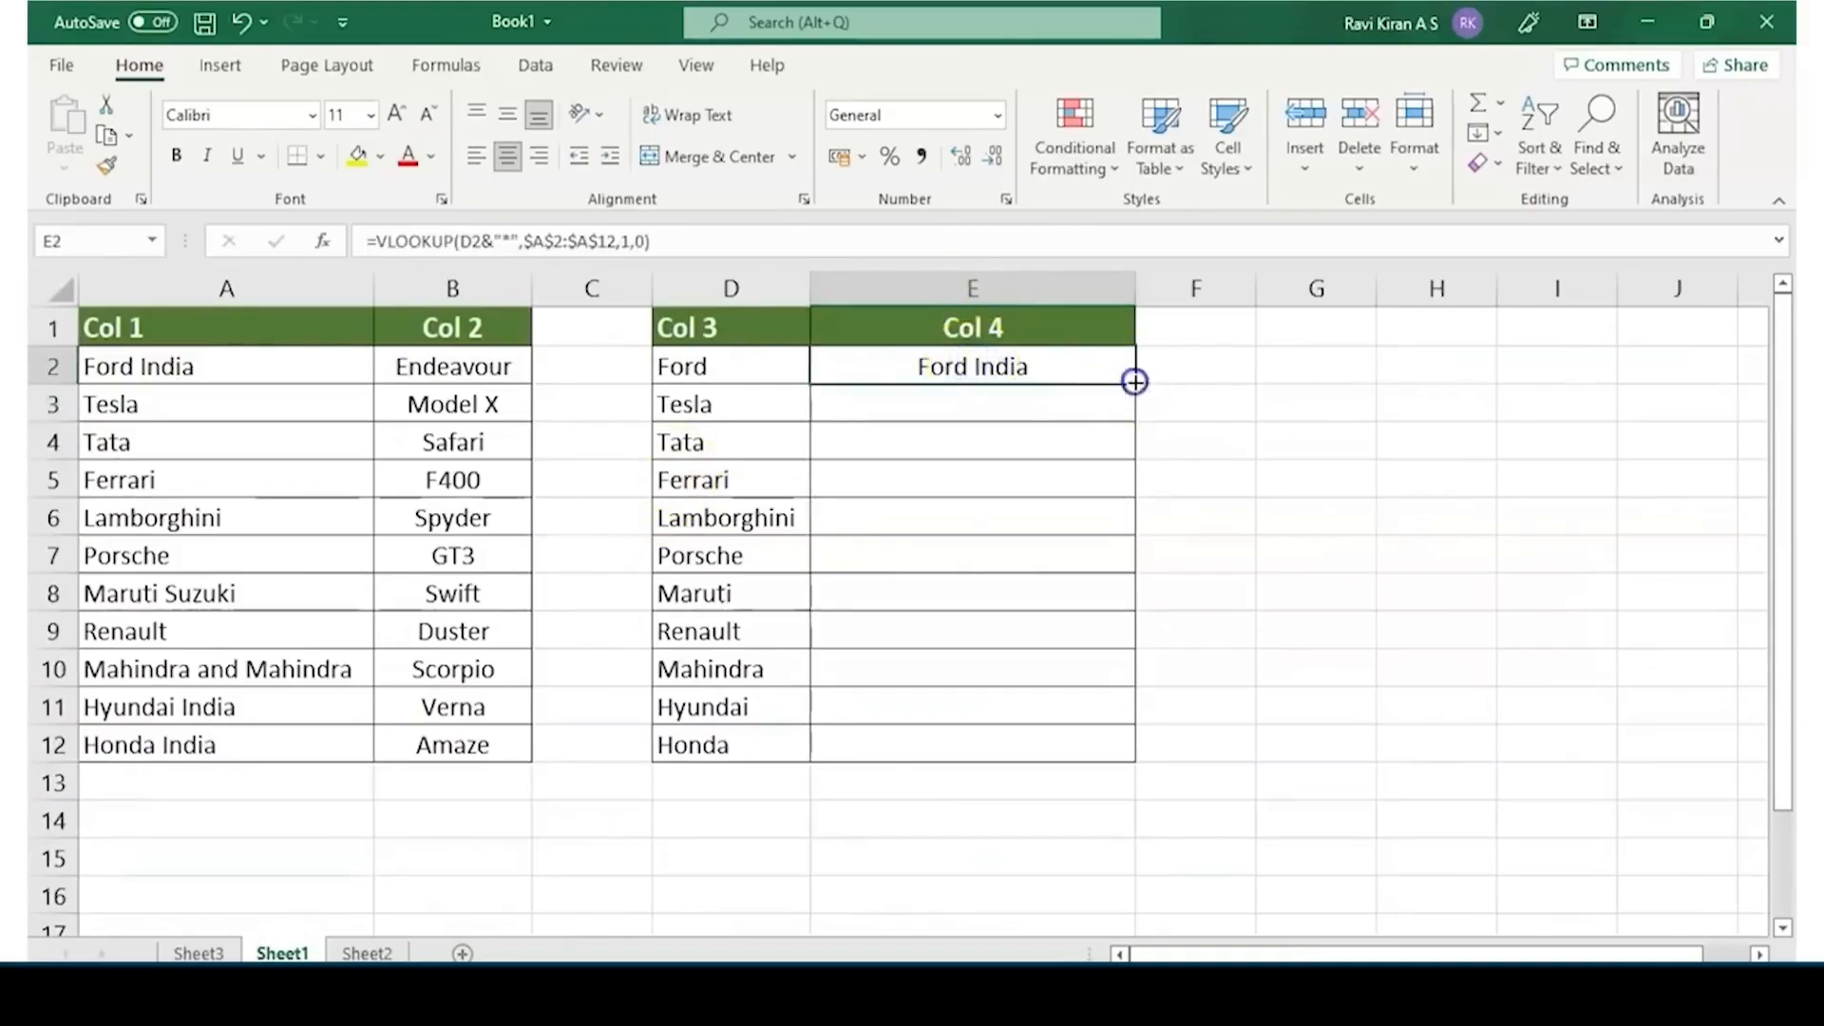
{"action": "left_click_drag", "start_coordinate": [1136, 383], "coordinate": [1140, 753]}
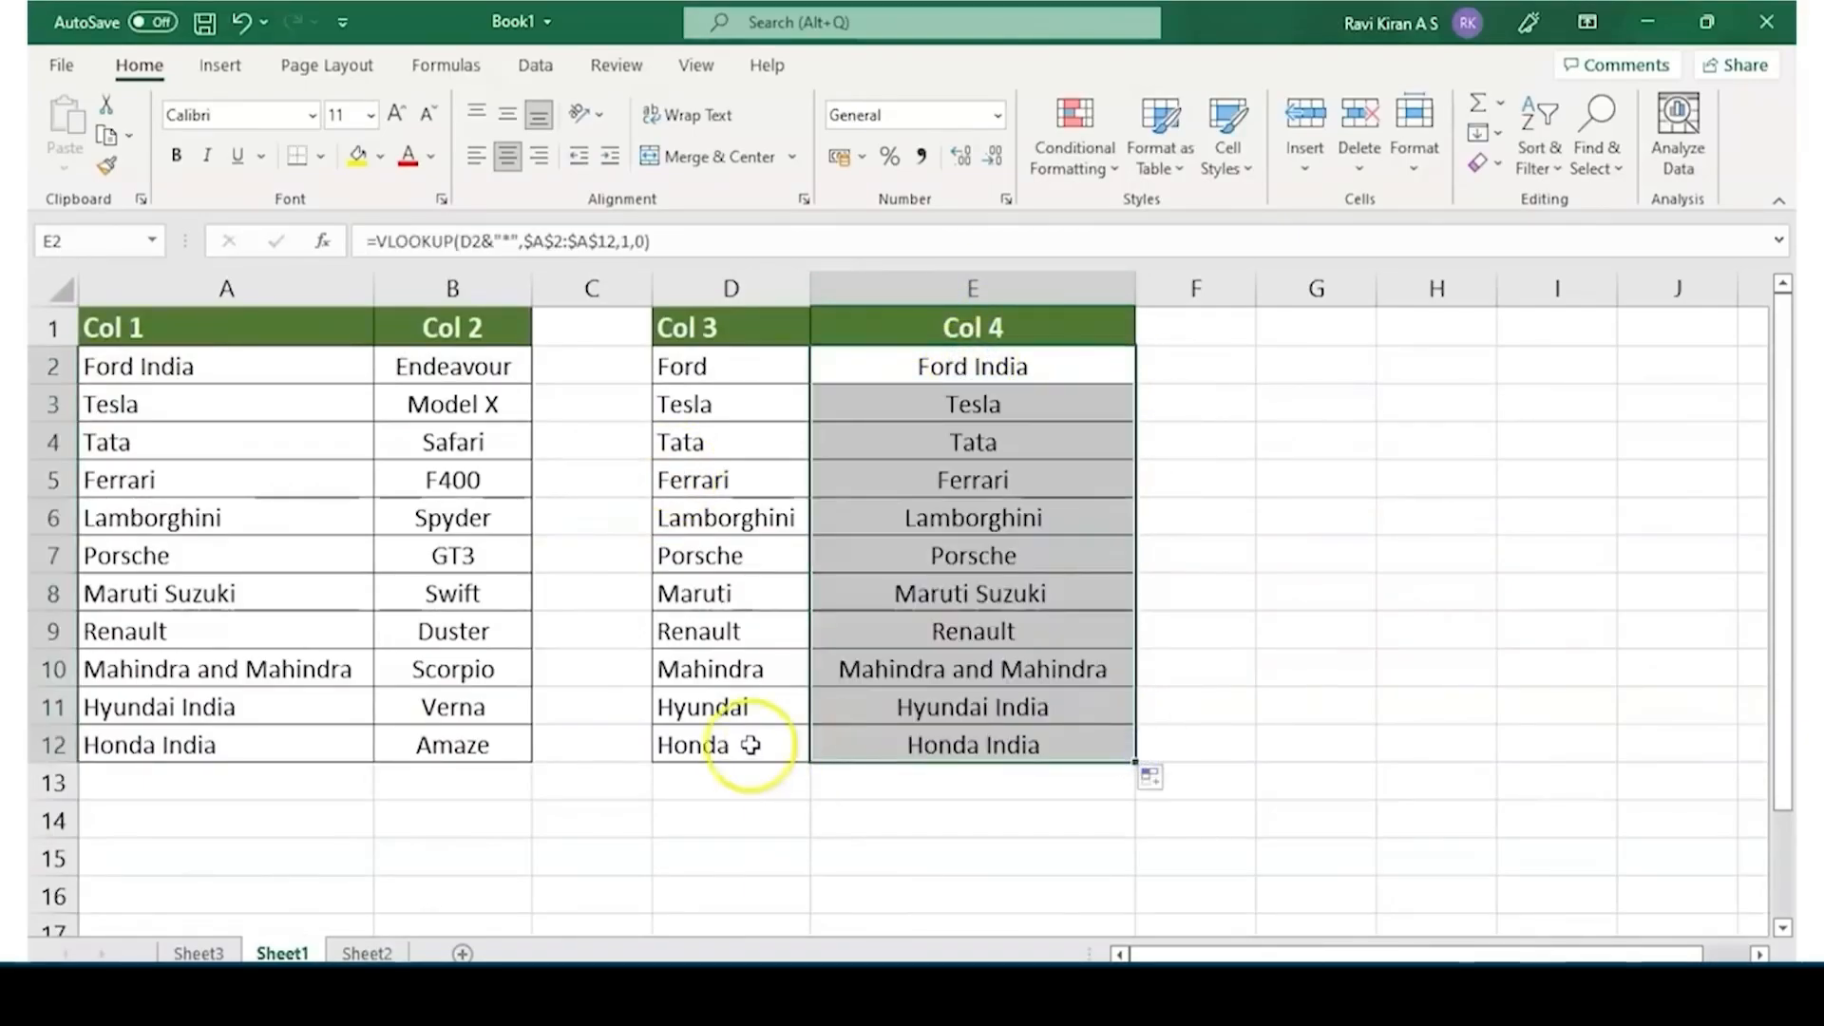
{"action": "left_click", "coordinate": [719, 668]}
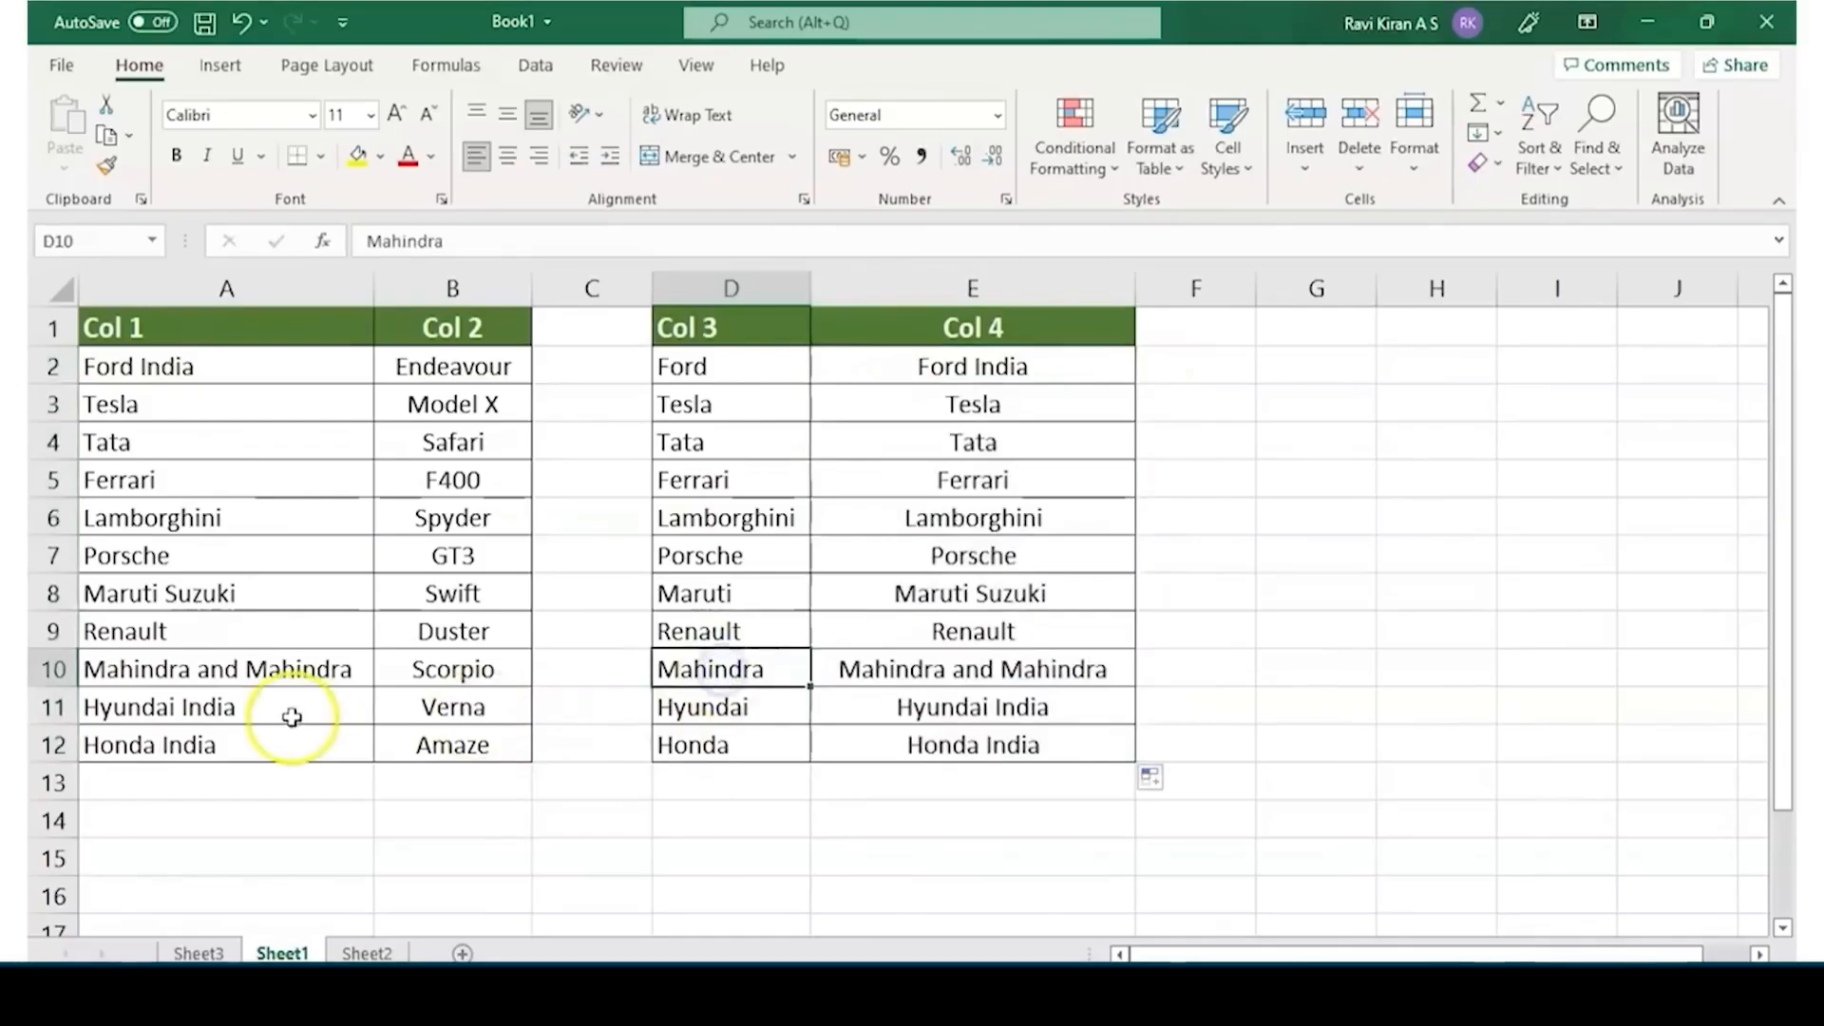
{"action": "left_click", "coordinate": [314, 668]}
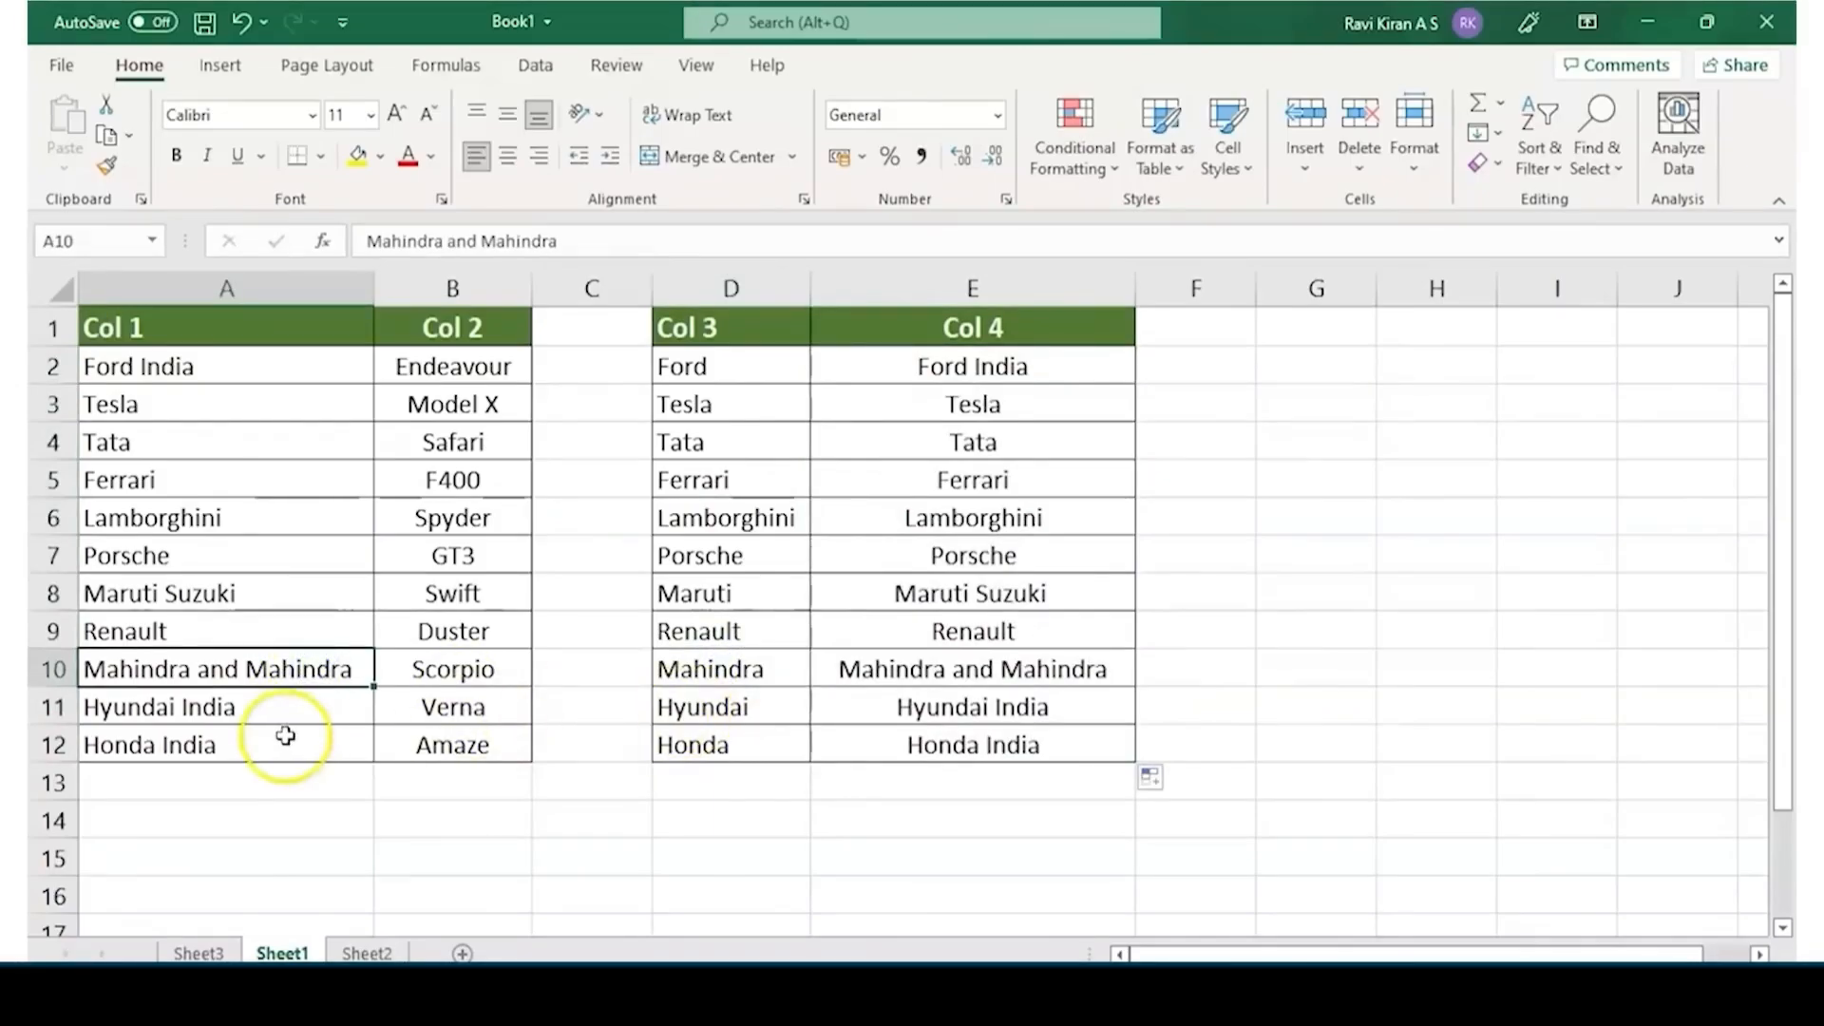